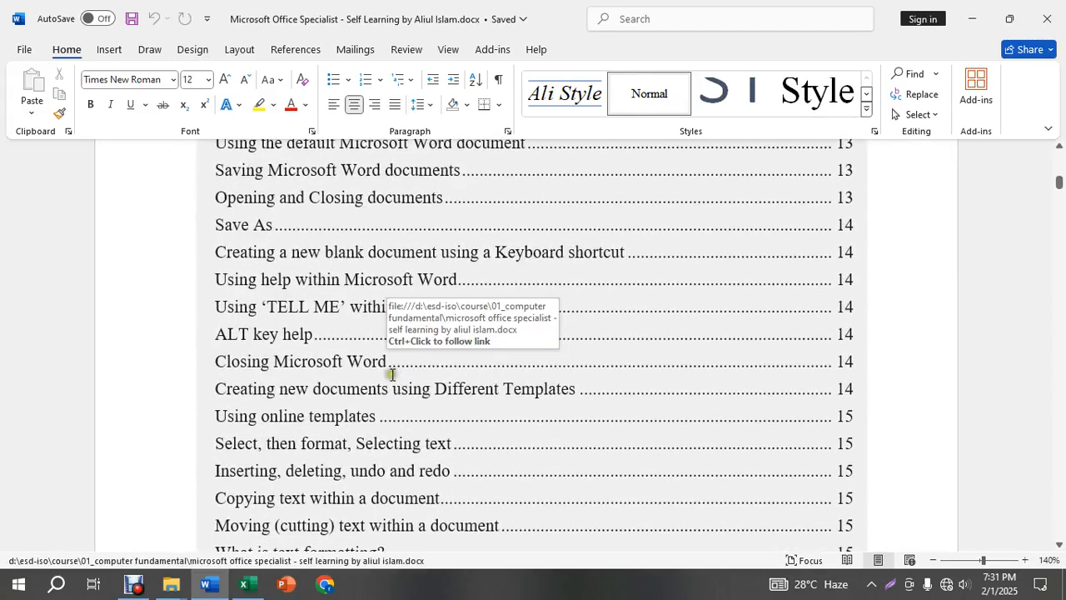
- Examine the table of contents entries covering document creation, online templates, text selection, and inserting, deleting, undo and redo
scroll(392, 377, "down", 1)
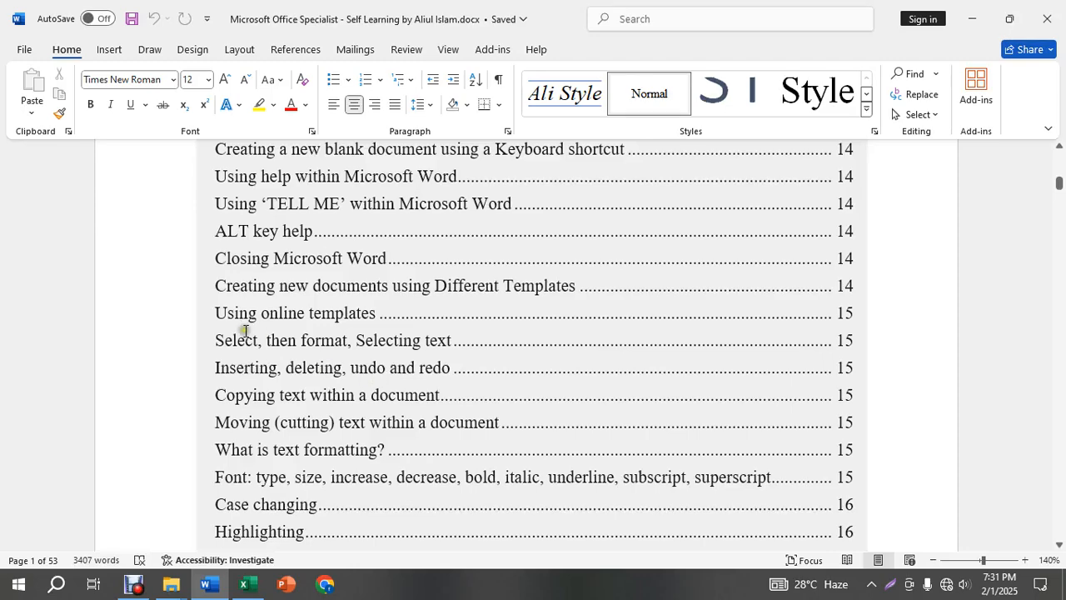
left_click(307, 339)
scroll(313, 341, "down", 2)
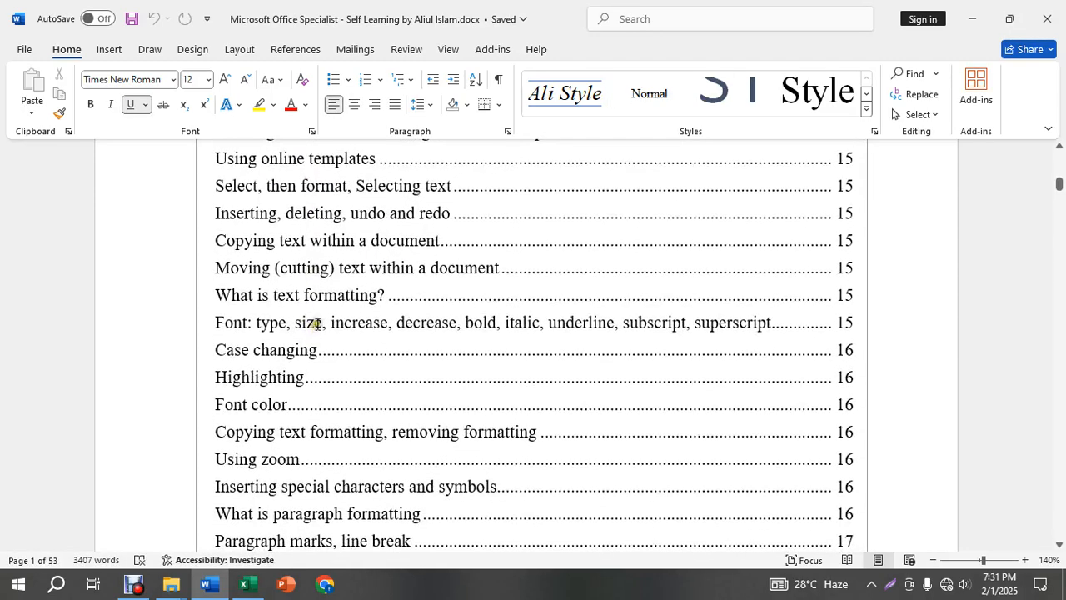
scroll(312, 333, "up", 2)
left_click(233, 291)
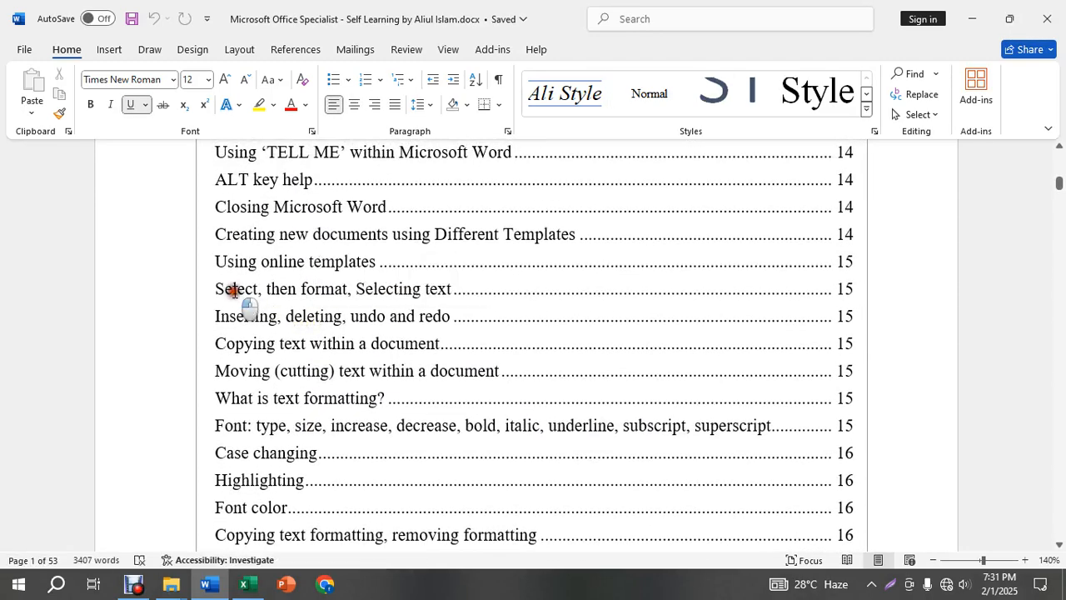
left_click(221, 264)
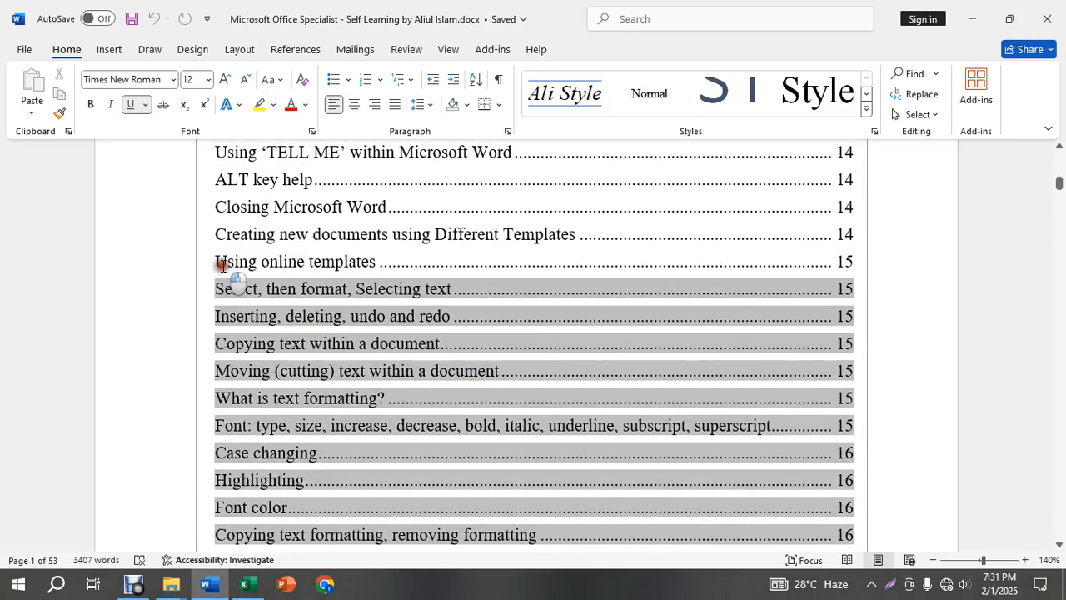
left_click(143, 267)
left_click(508, 314)
scroll(492, 346, "up", 2)
scroll(492, 346, "up", 1)
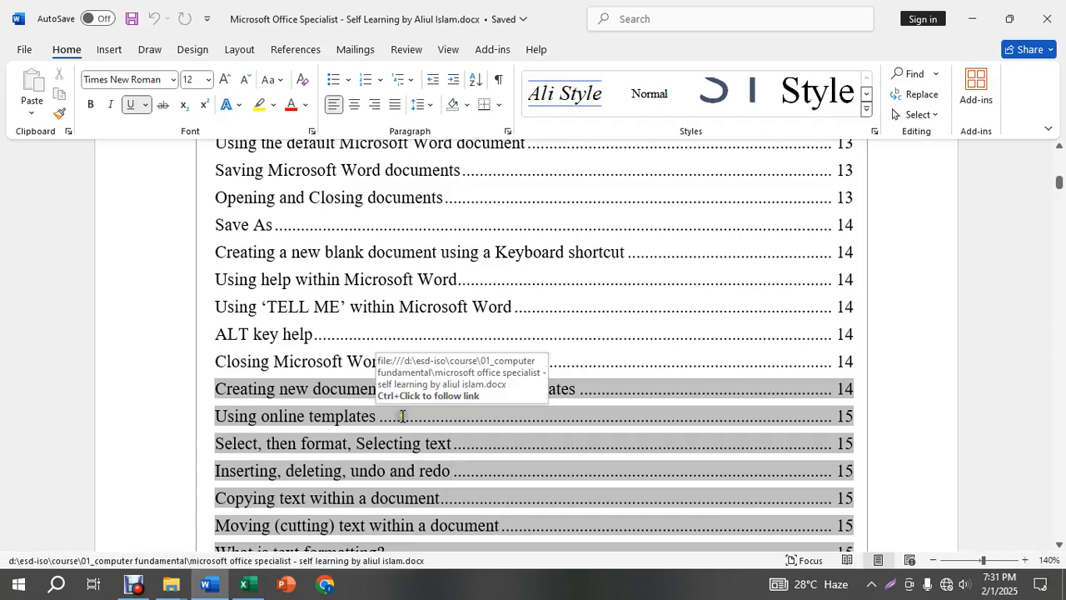
scroll(412, 408, "down", 2)
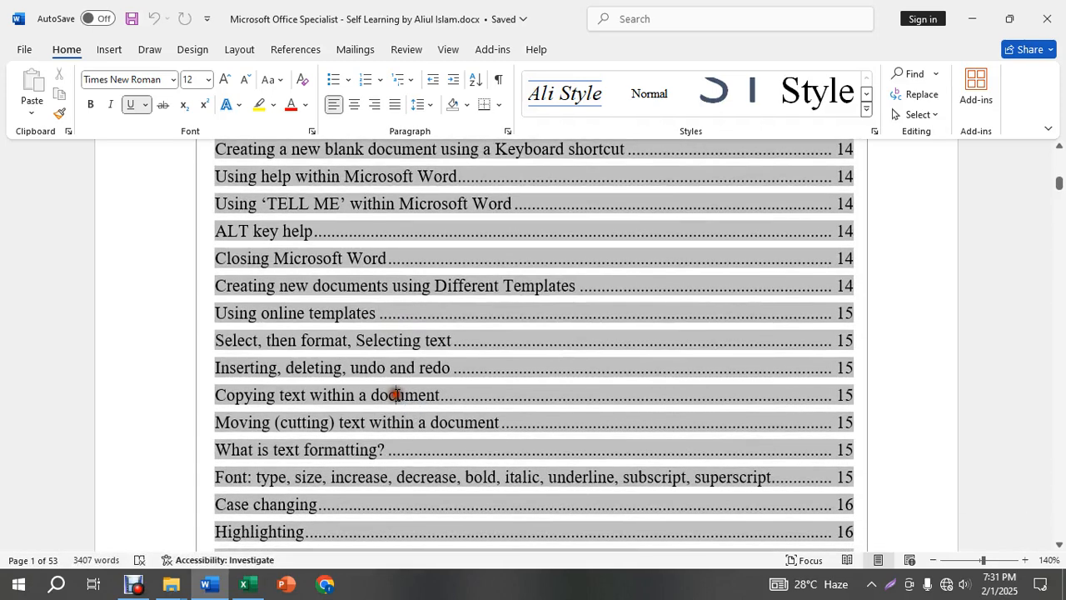
left_click(396, 395)
left_click(949, 333)
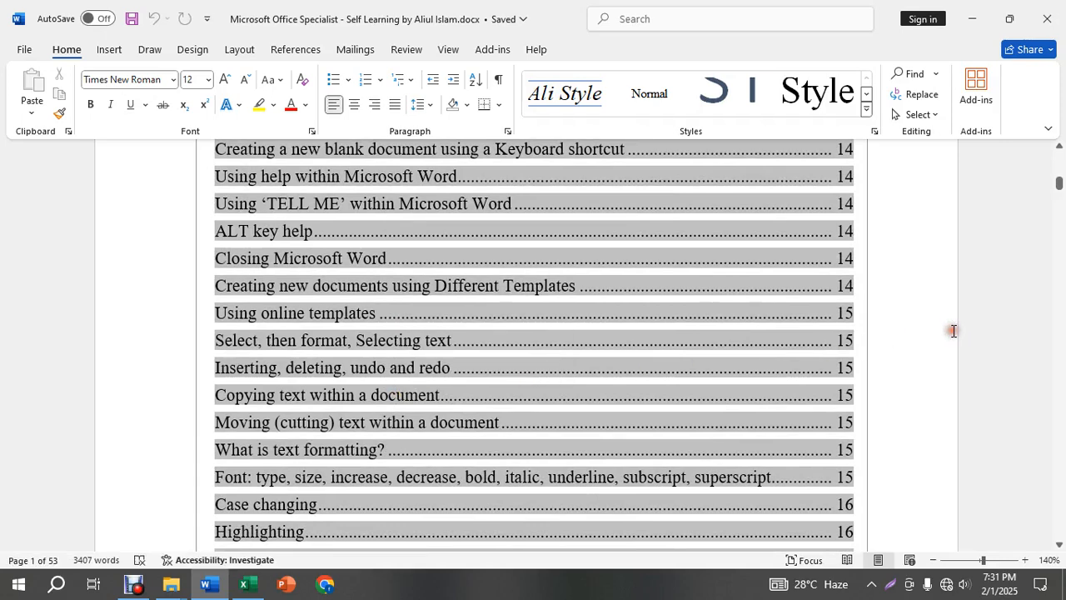
left_click(887, 379)
left_click(278, 371)
left_click(216, 369)
left_click(473, 367)
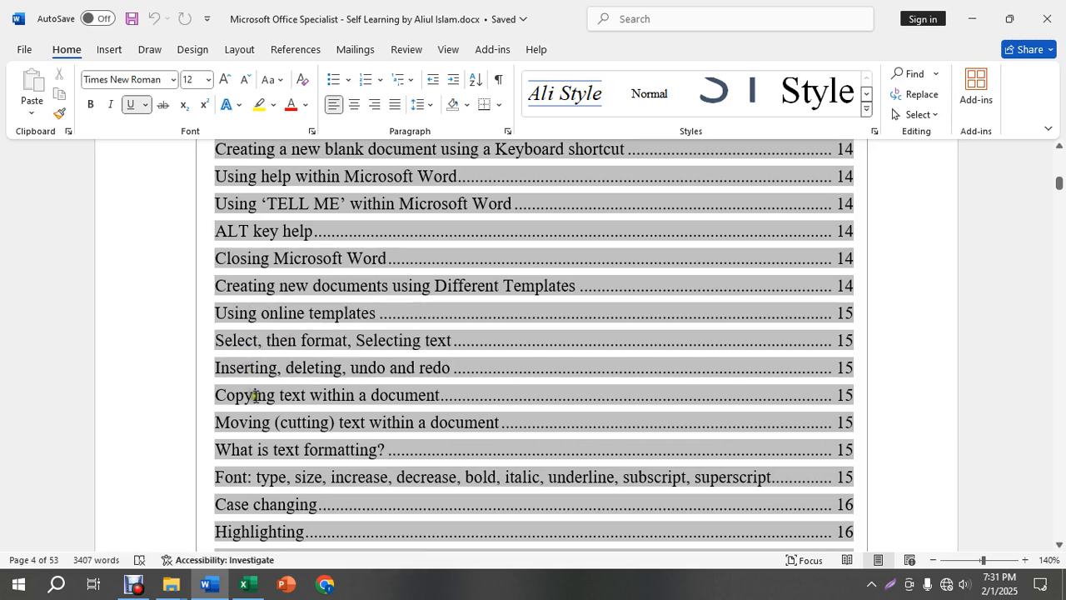
- Select the "Using online templates" entry in the table of contents, and clear the selection after viewing it
left_click(278, 313)
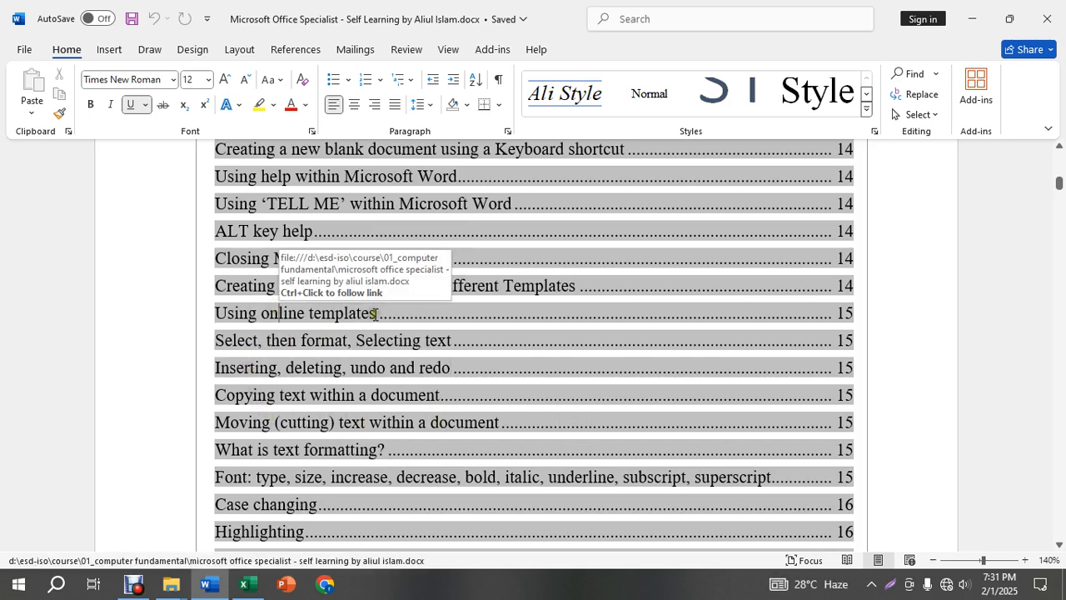
left_click_drag(376, 311, 207, 311)
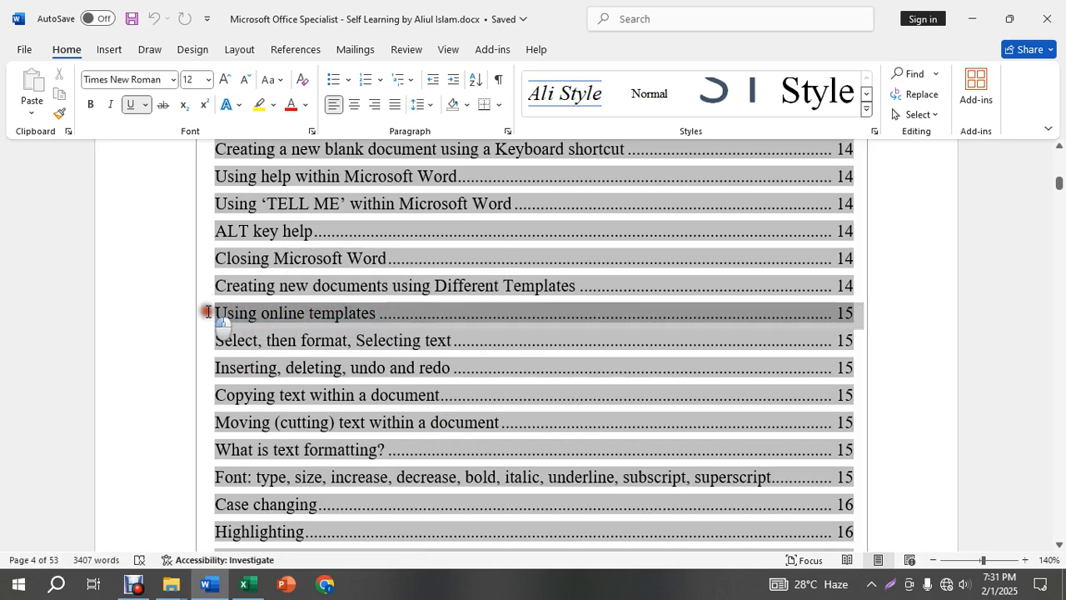
left_click(357, 319)
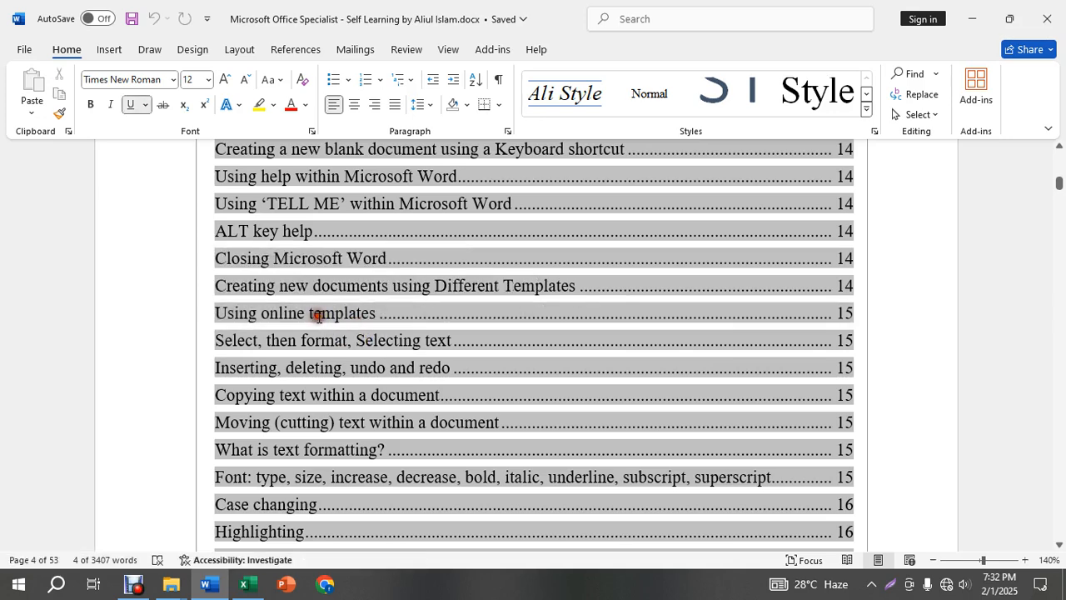
double_click(320, 315)
left_click(283, 313)
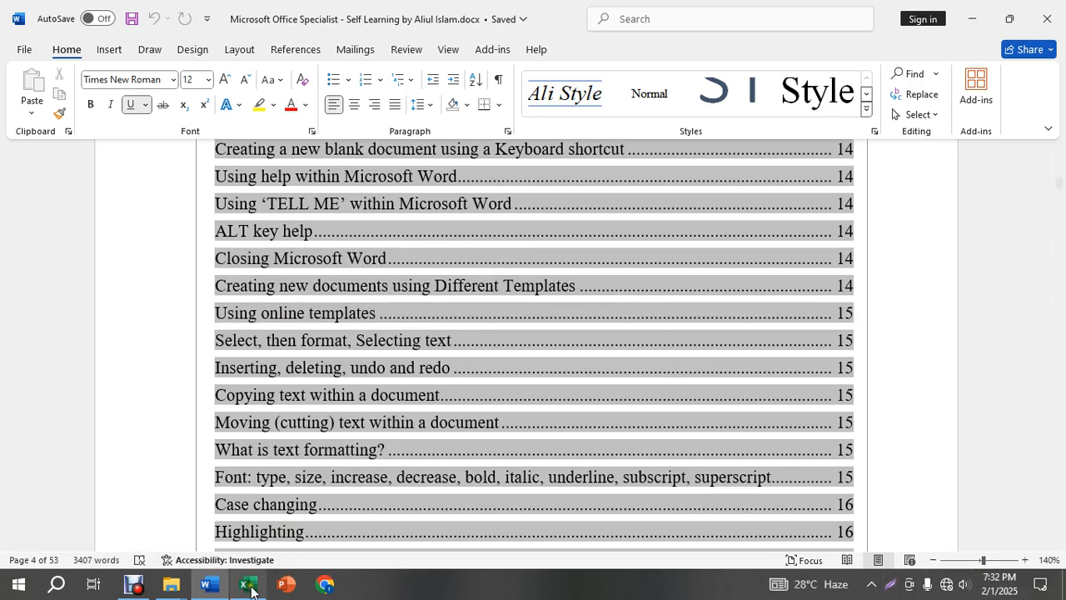
- Create a new blank document from the open course document
left_click(208, 586)
left_click(208, 586)
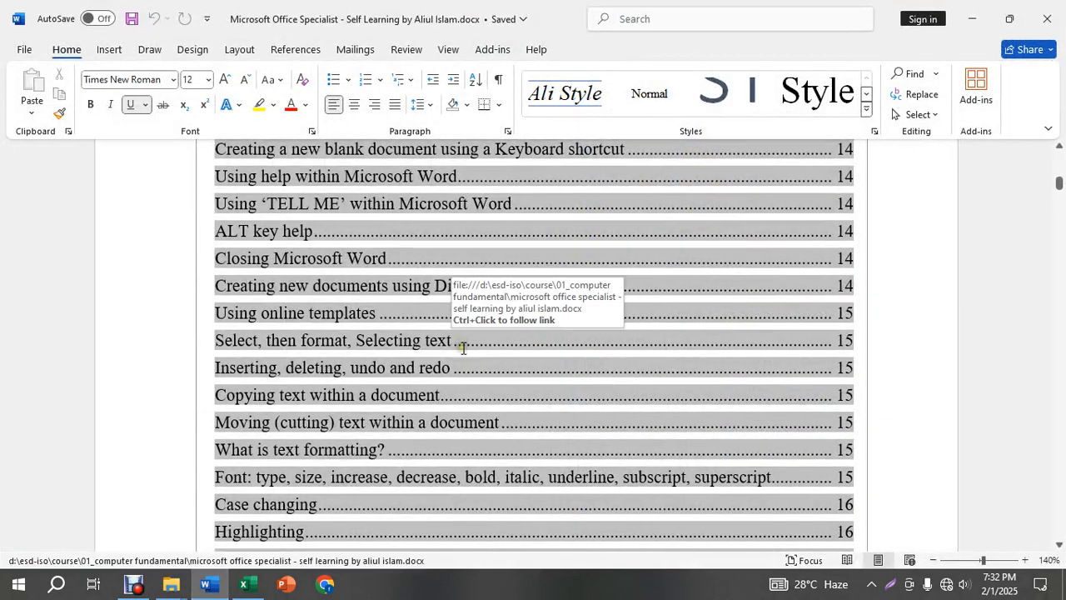
left_click(462, 348)
key("ctrl+n")
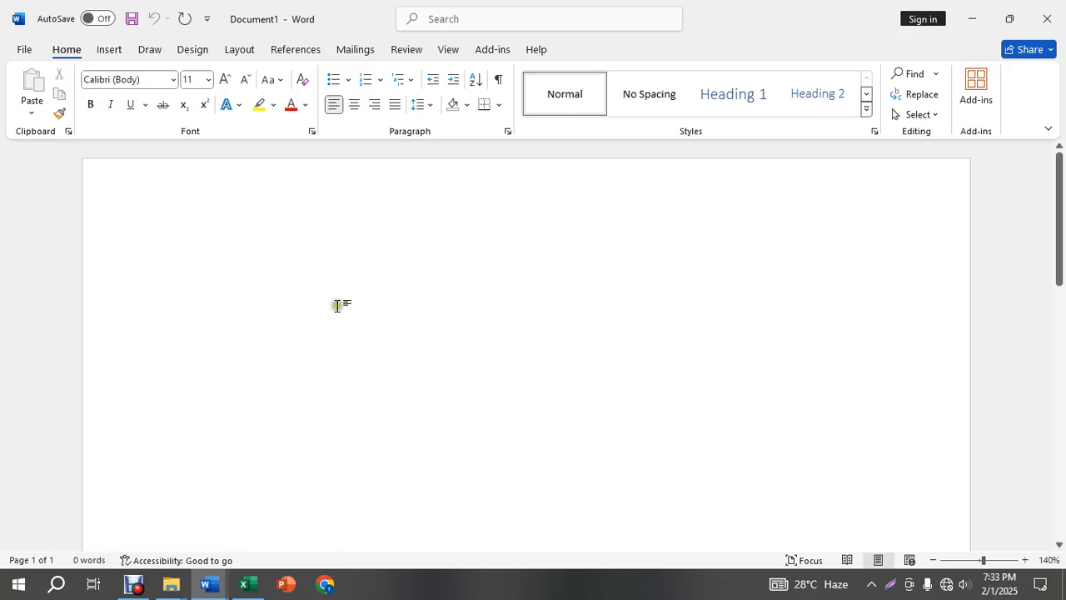
- Open the page for creating new documents and browse the available letter, report and resume templates
left_click(20, 53)
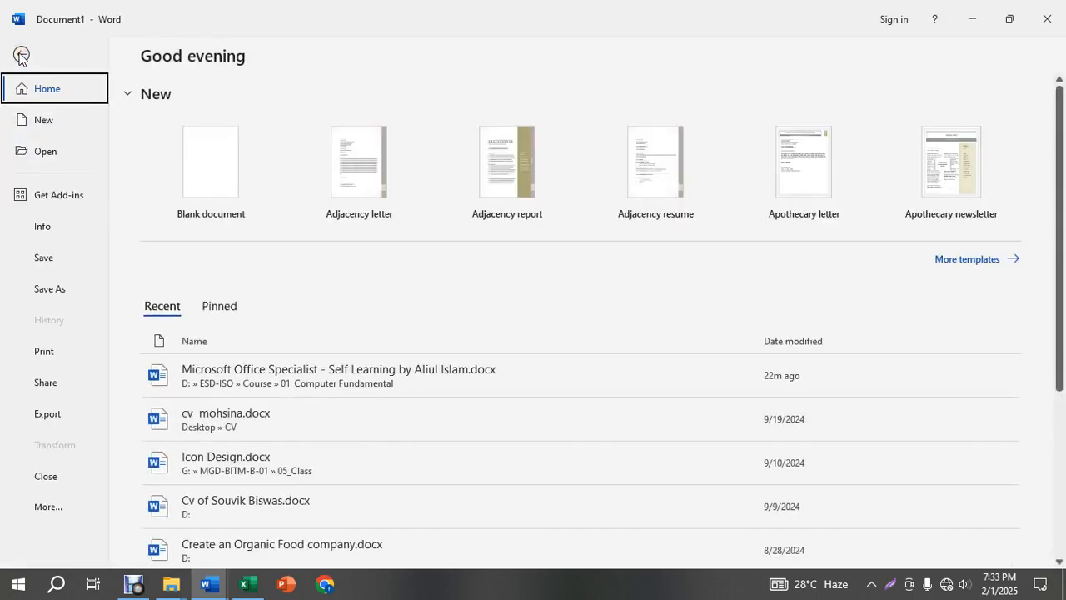
left_click(45, 119)
scroll(614, 390, "down", 5)
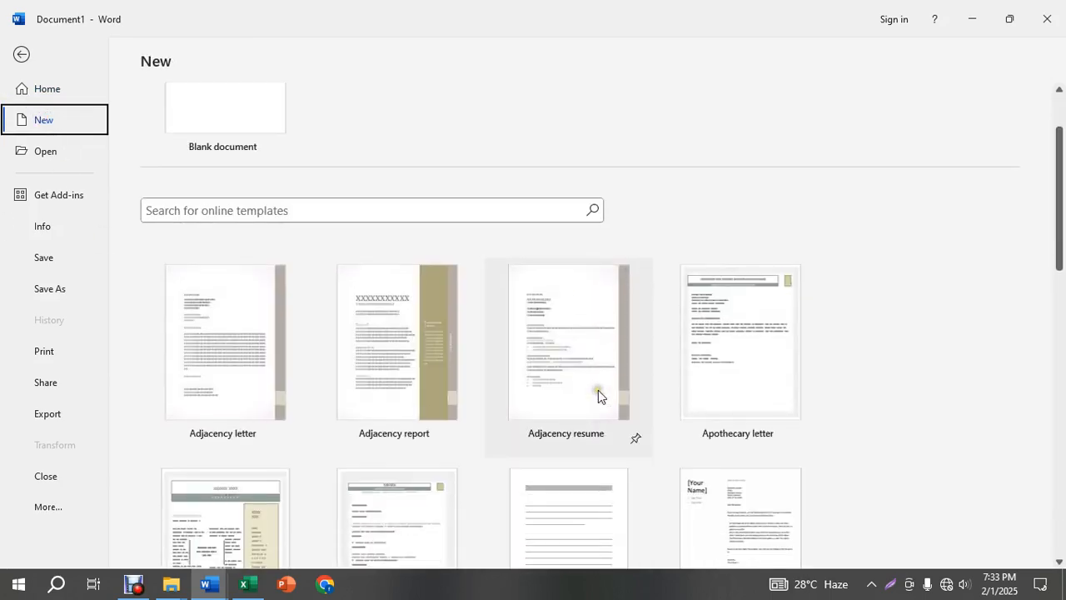
scroll(581, 398, "down", 7)
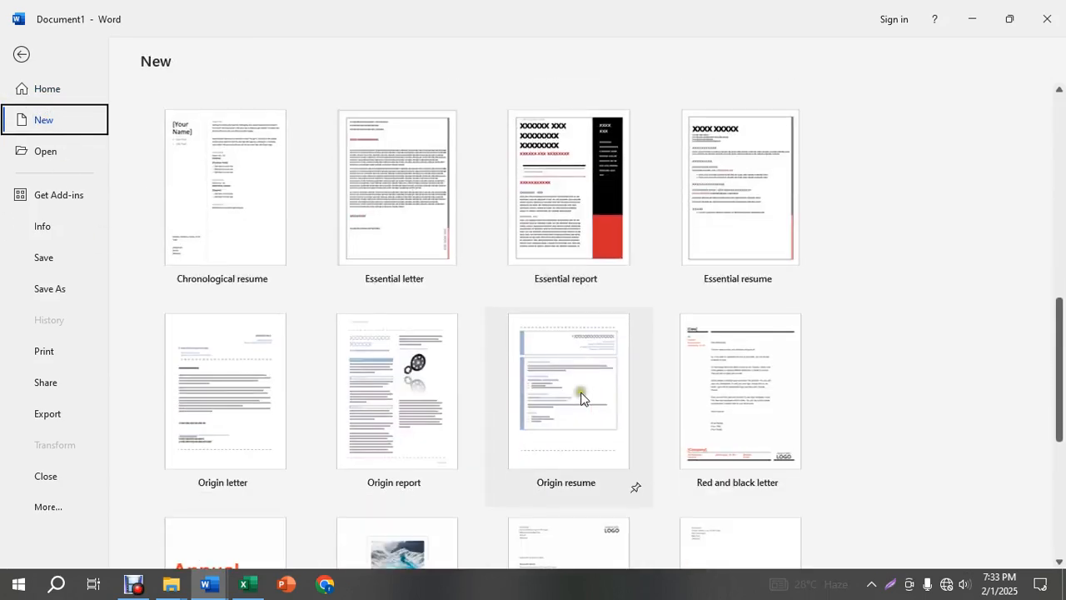
scroll(542, 379, "up", 3)
scroll(523, 371, "up", 10)
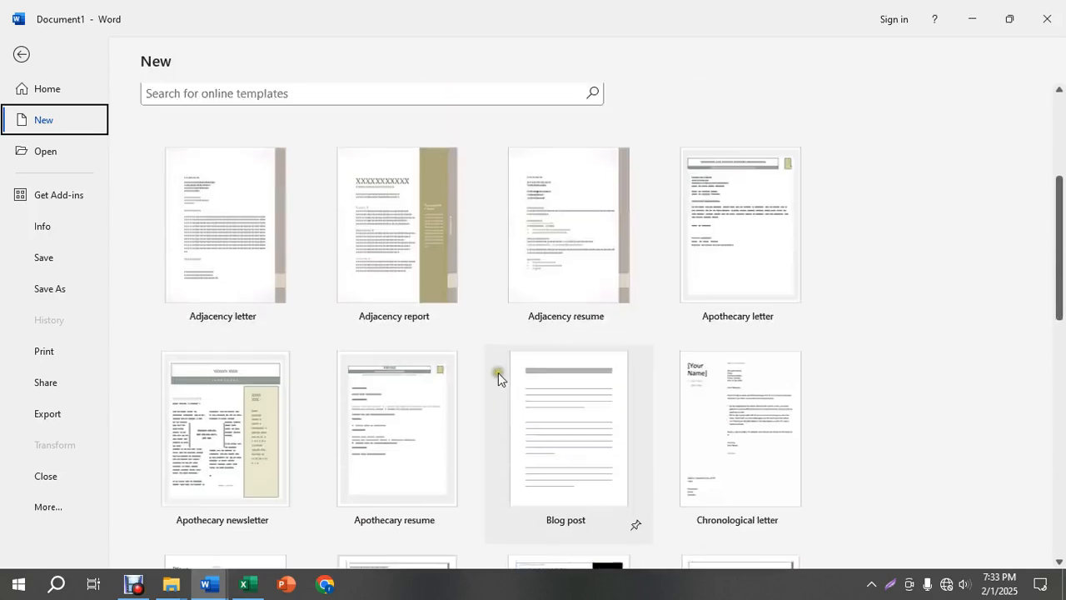
- Search the online templates for "resume" and close the blank document's window
left_click(249, 316)
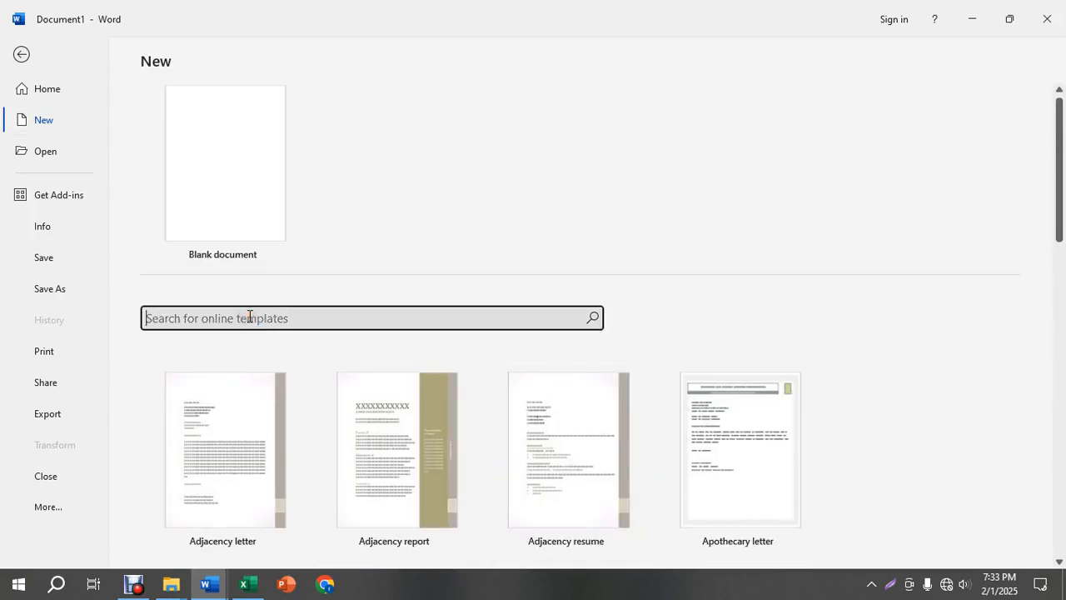
type("resume")
key("Return")
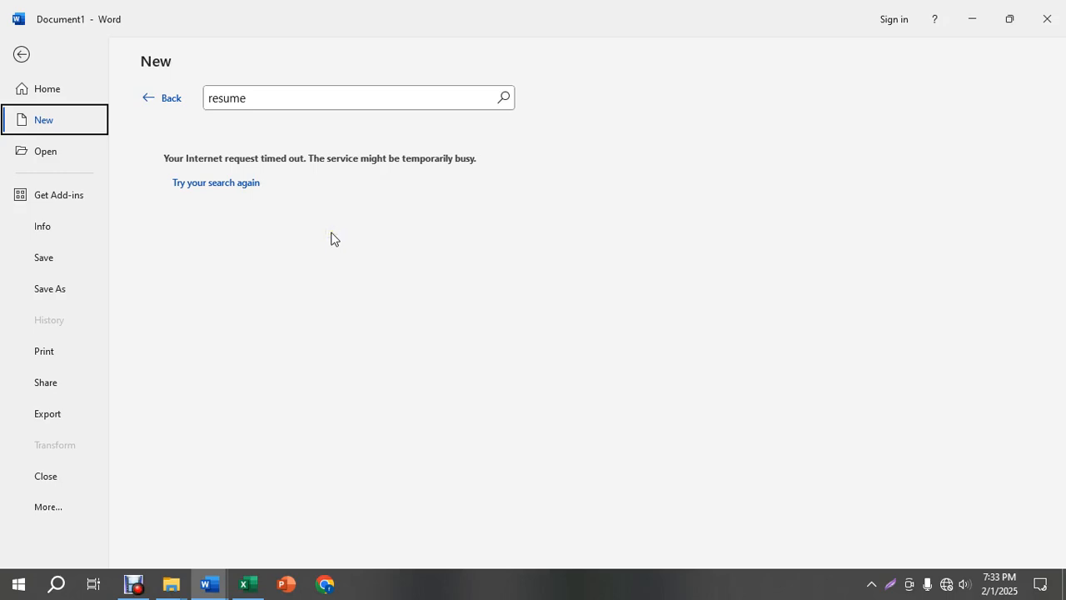
left_click(271, 100)
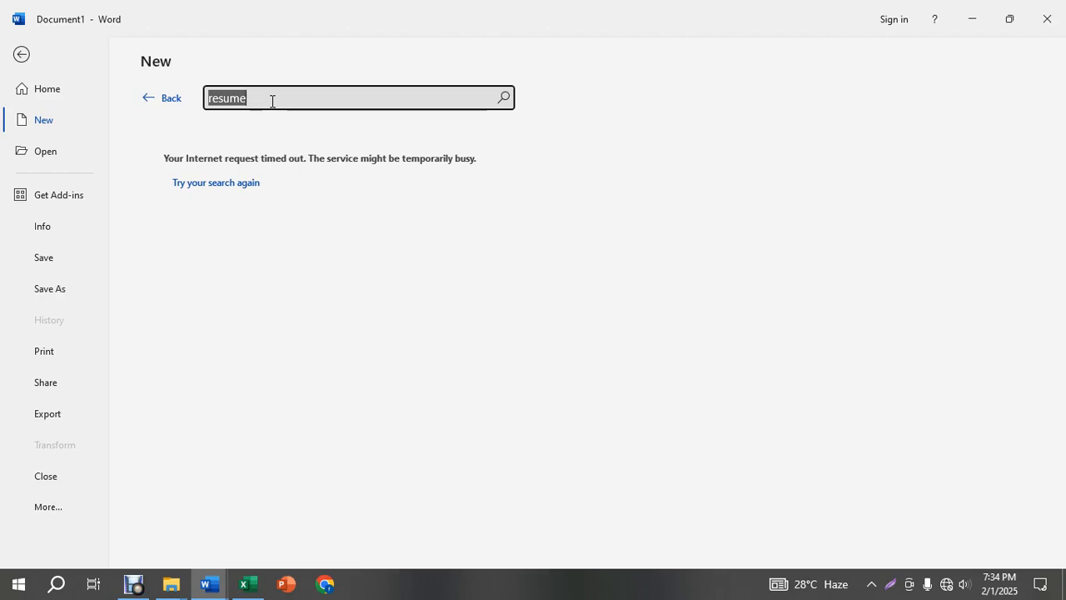
left_click_drag(272, 101, 163, 113)
left_click(1053, 18)
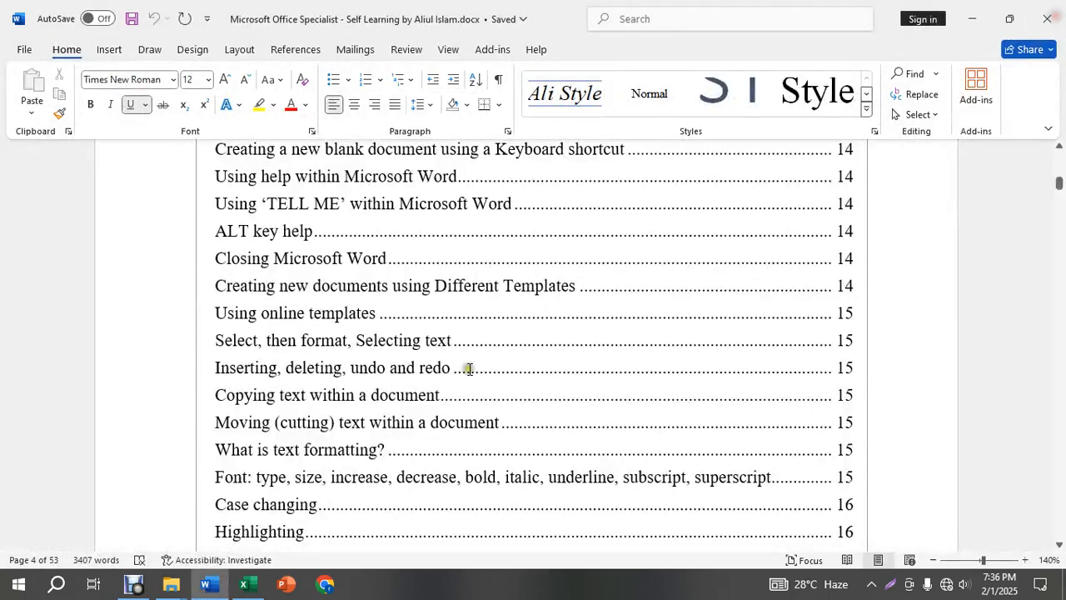
- Select the "Select, then format, Selecting text" entry in the course document's table of contents
left_click(300, 335)
left_click_drag(300, 335, 388, 341)
left_click(461, 343)
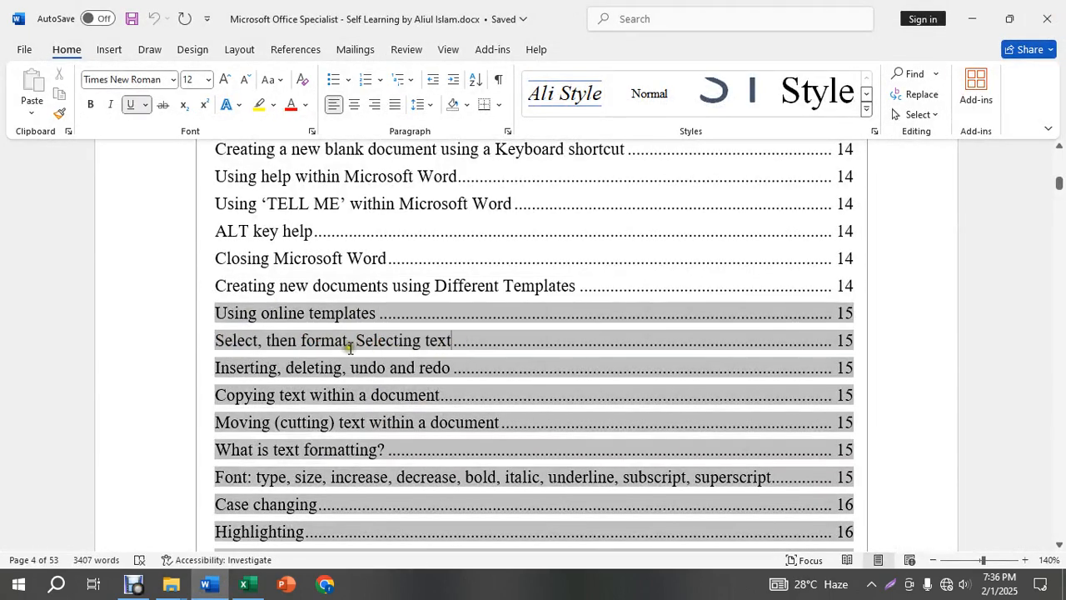
left_click_drag(220, 341, 341, 341)
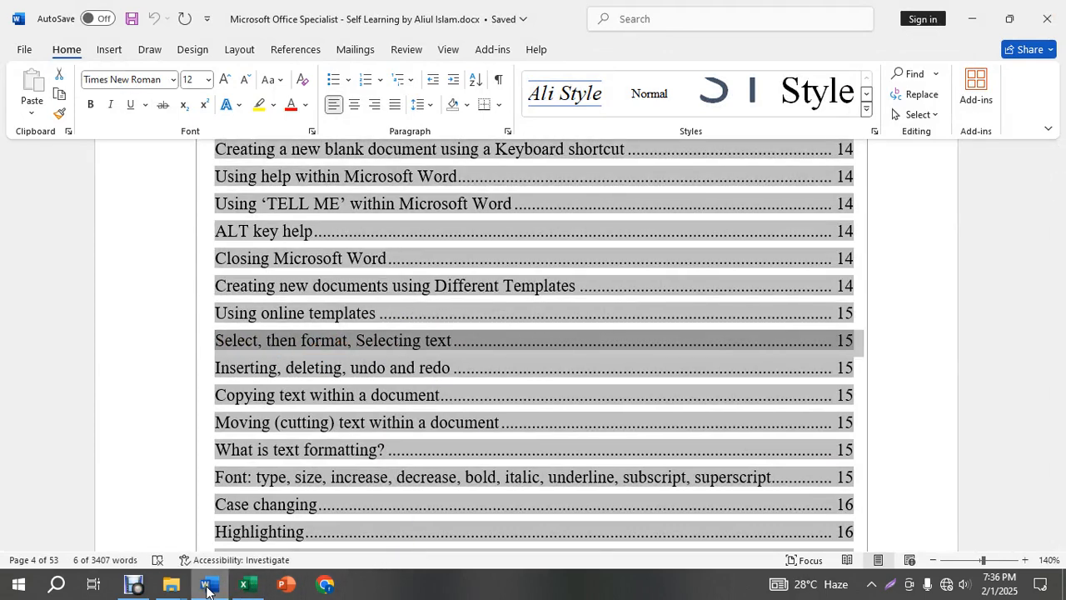
- Create another new blank document and fill it with sample paragraphs using =rand()
left_click(207, 586)
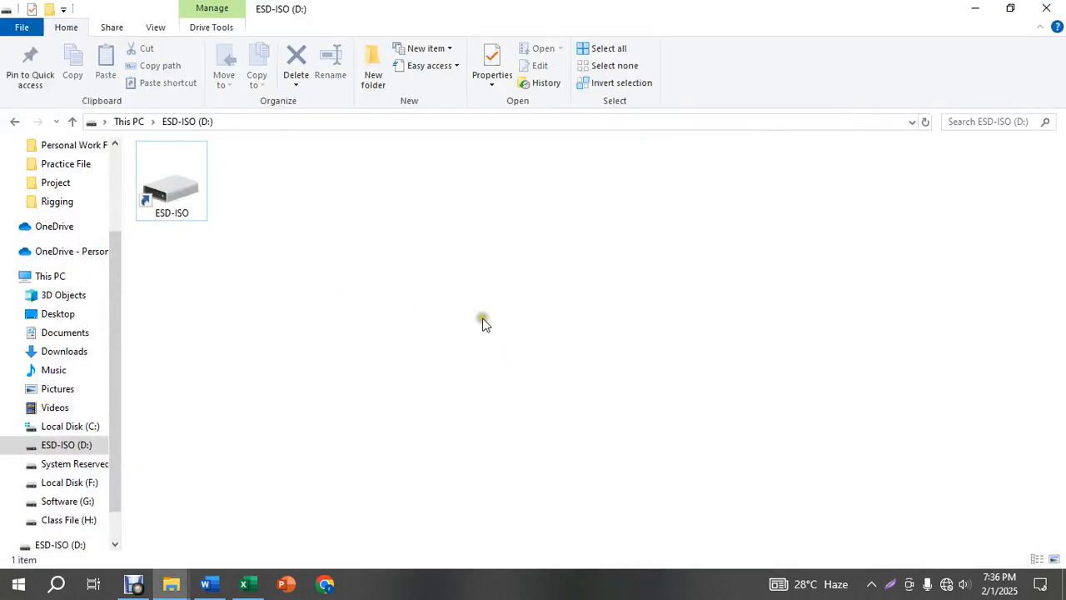
left_click(211, 587)
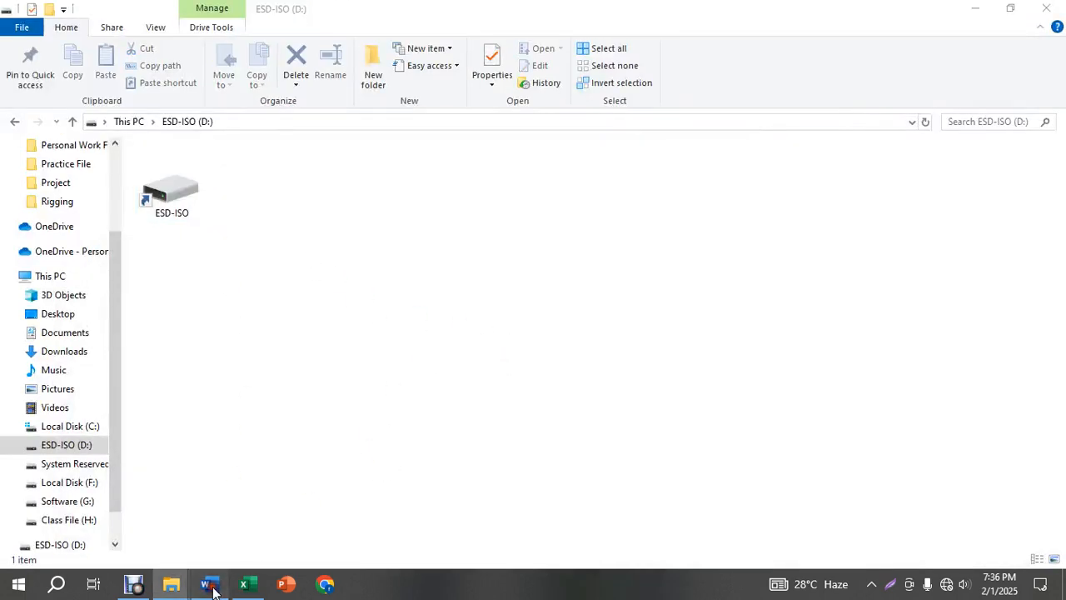
left_click(503, 376)
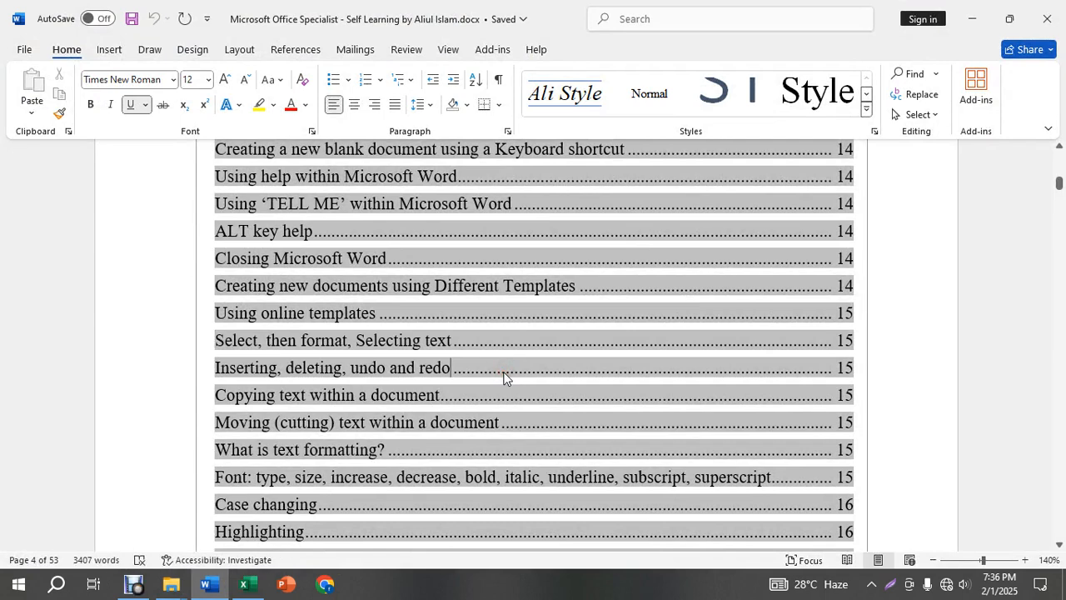
key("ctrl+n")
type("=rand()")
key("Return")
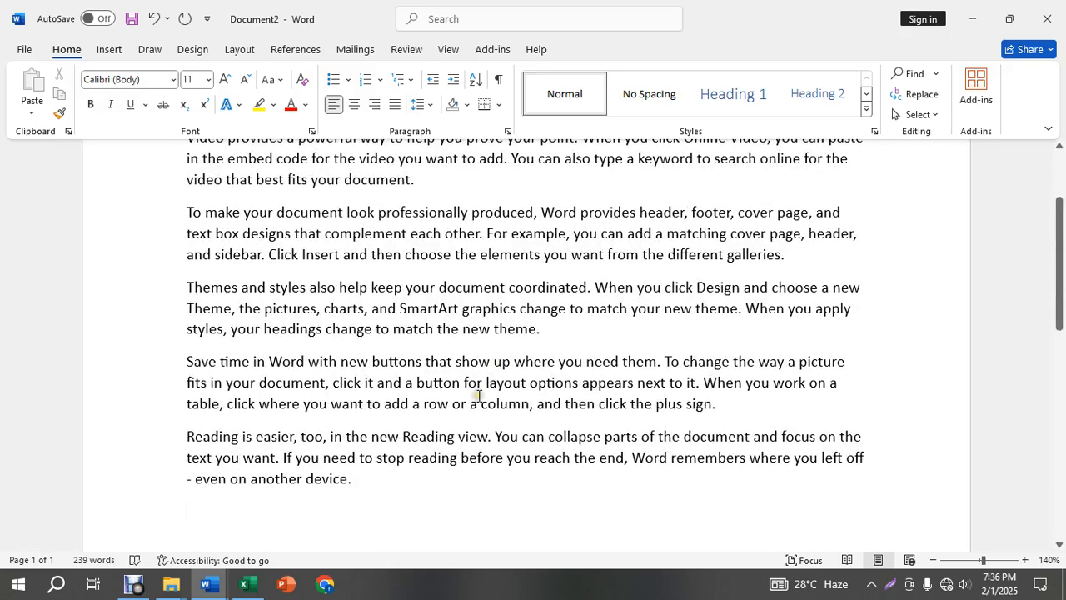
- Look through the sample paragraphs, placing the insertion point at paragraph ends and returning to the end of the first paragraph
scroll(479, 396, "up", 3)
left_click(441, 321)
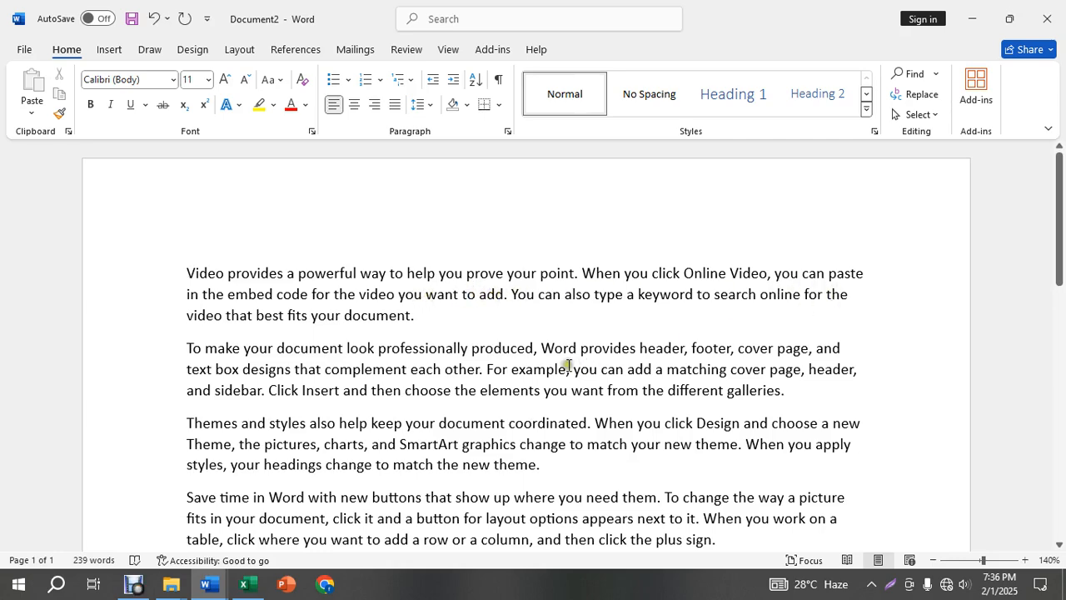
left_click(823, 398)
left_click(582, 471)
scroll(524, 360, "down", 3)
left_click(397, 424)
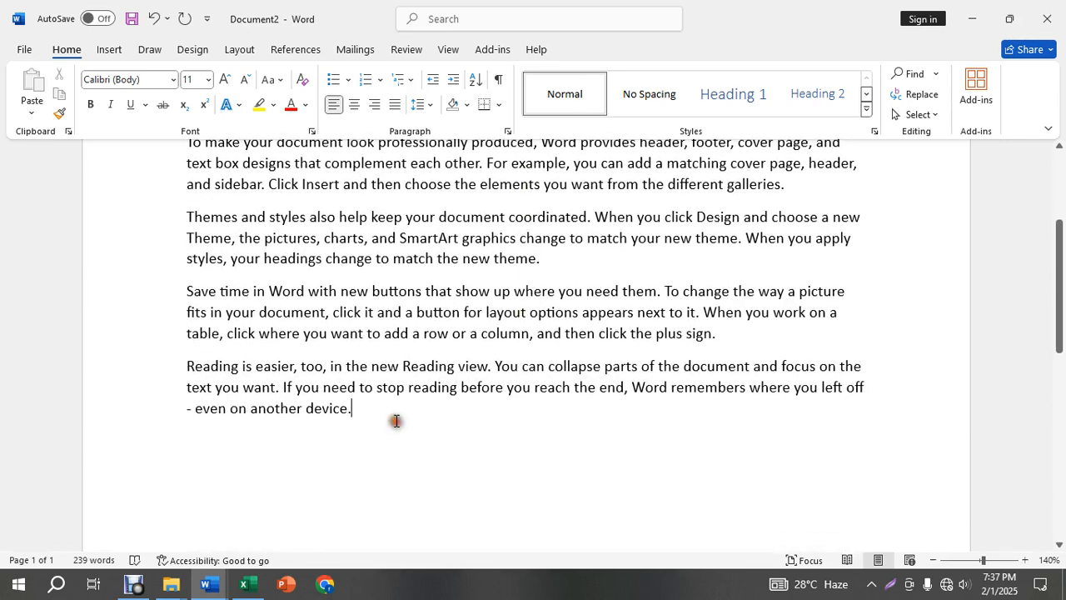
scroll(379, 308, "up", 3)
left_click(420, 314)
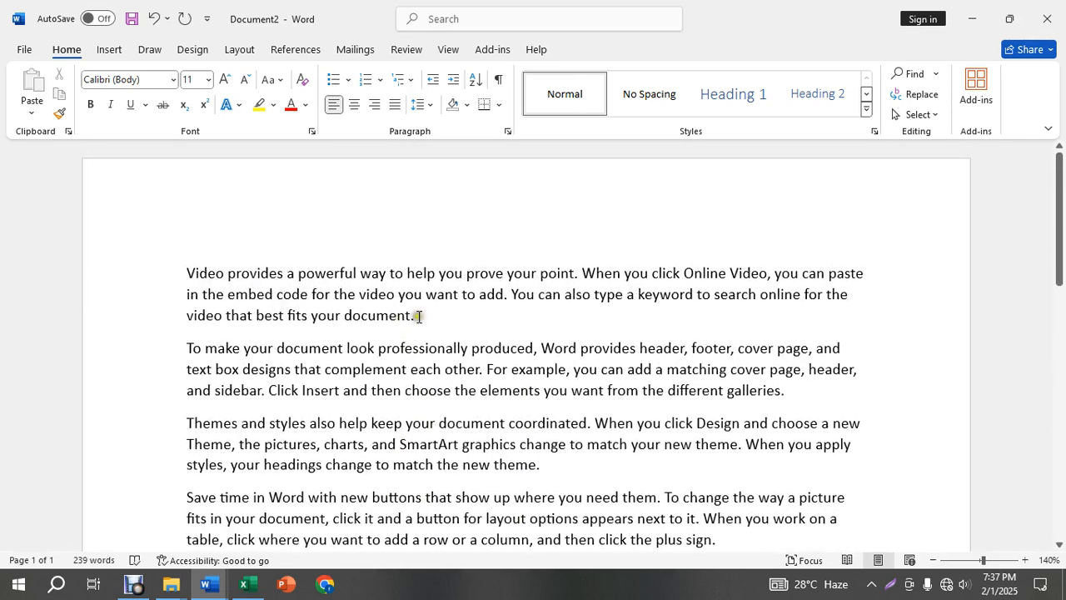
- Place the insertion point at several spots in the first paragraph and select the word "powerful" in its first line
left_click(407, 273)
left_click(758, 275)
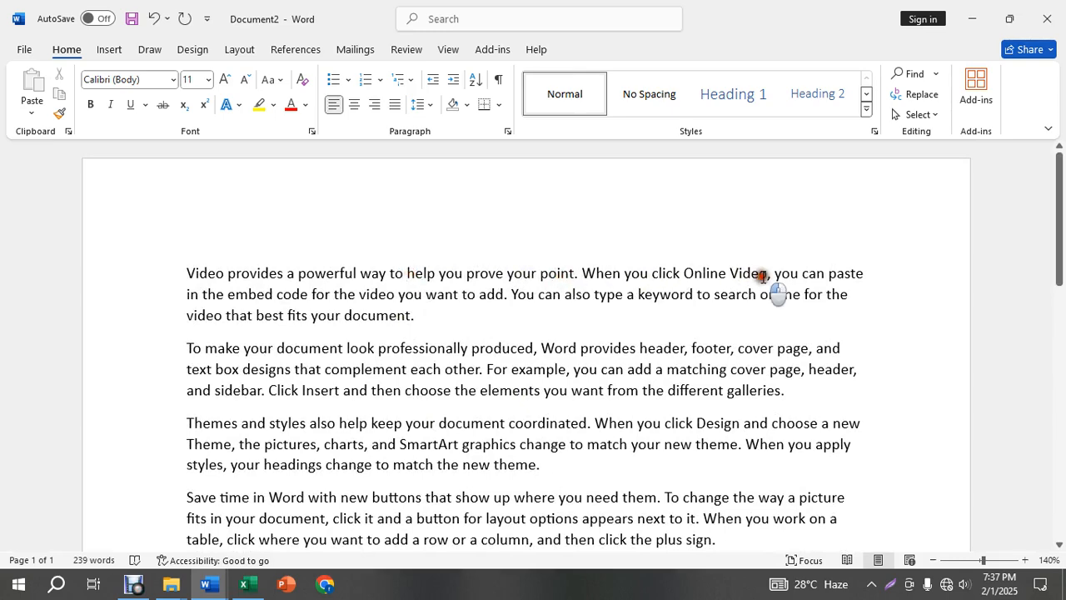
left_click(311, 305)
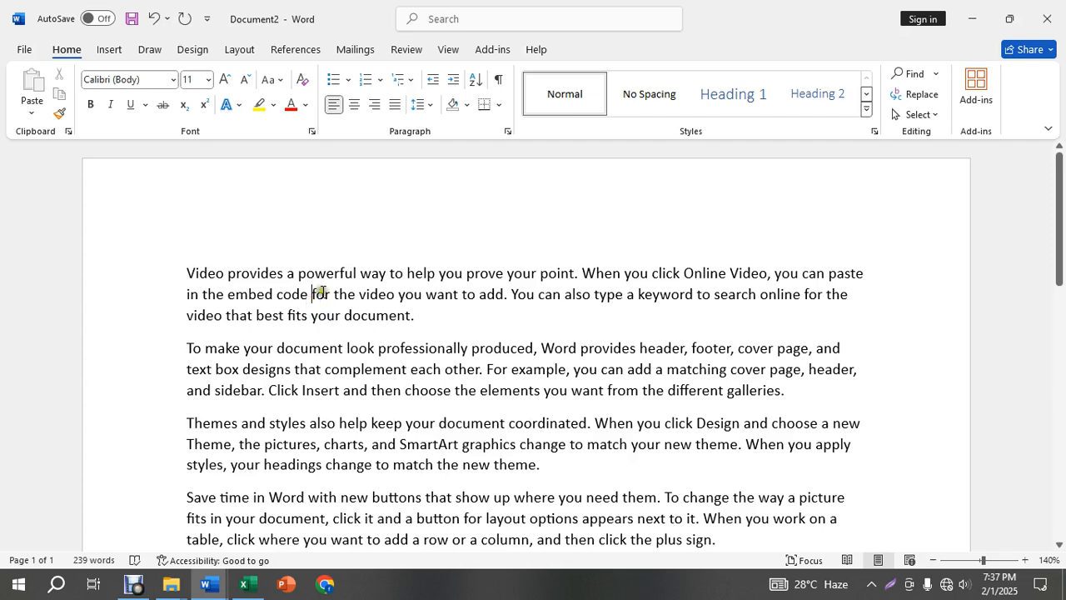
left_click(338, 268)
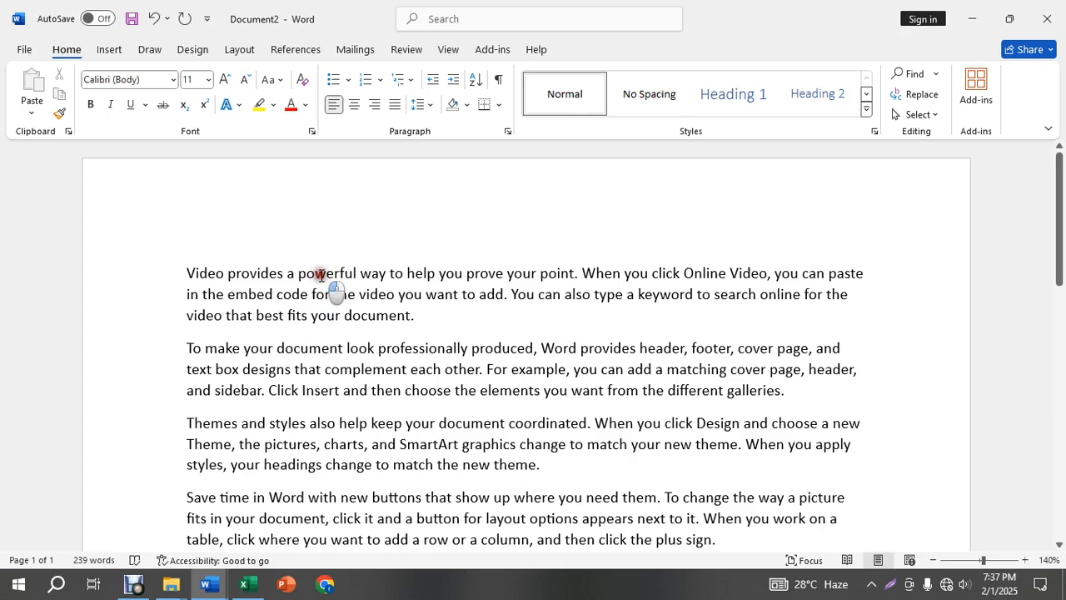
double_click(321, 274)
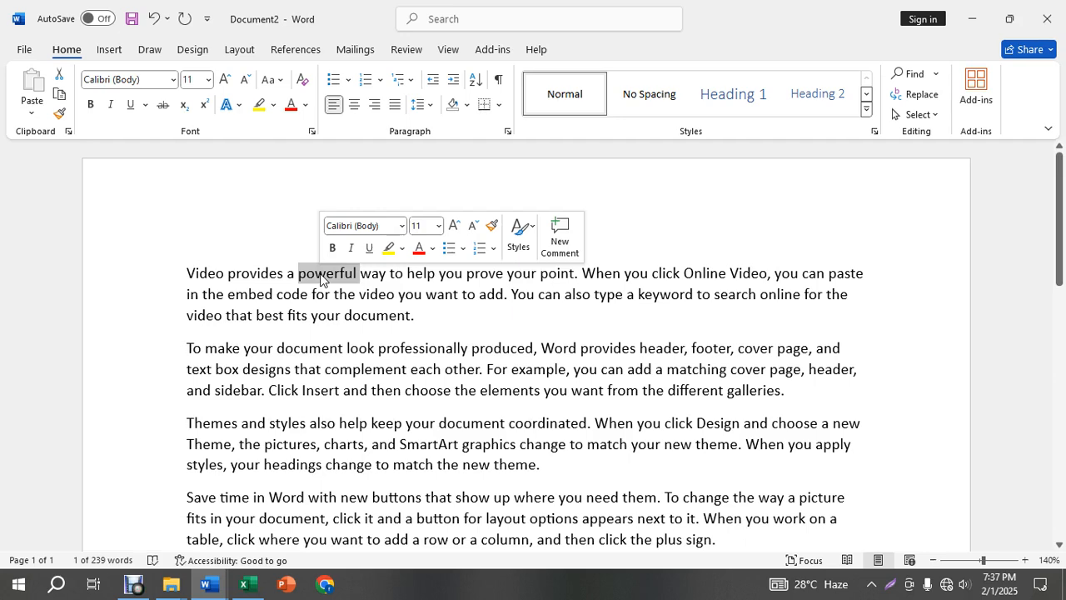
- Select the word "click" in the first paragraph's first line, followed by the entire second paragraph
left_click(534, 296)
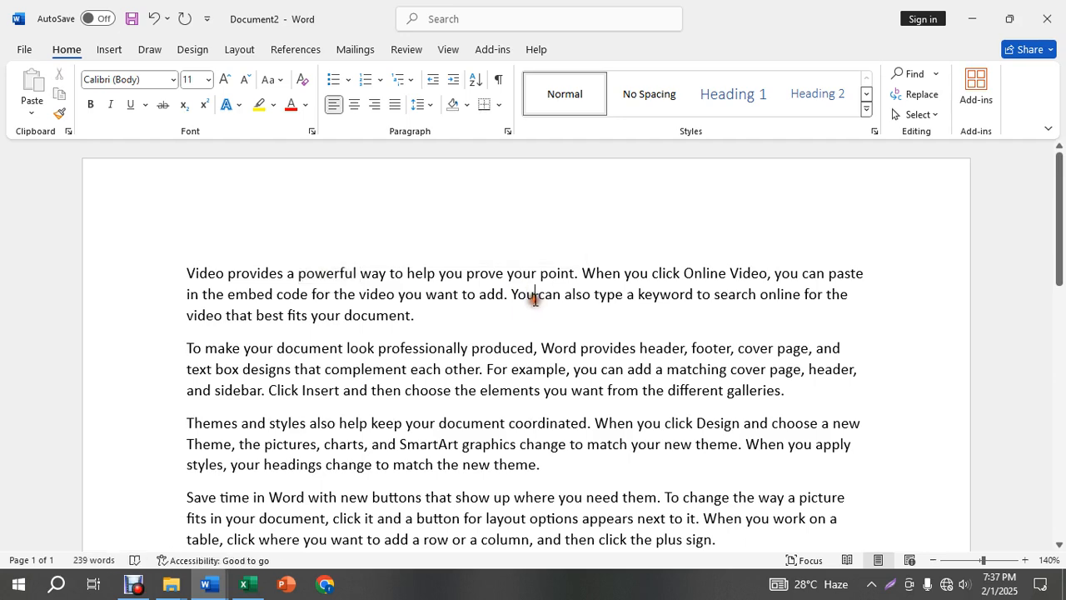
left_click(667, 274)
double_click(666, 273)
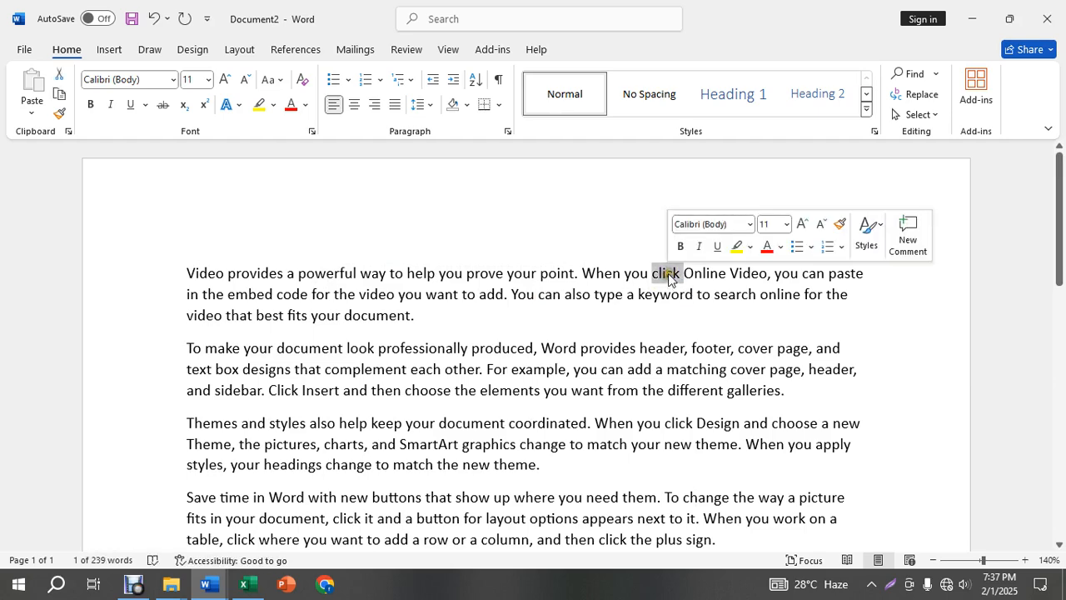
triple_click(423, 348)
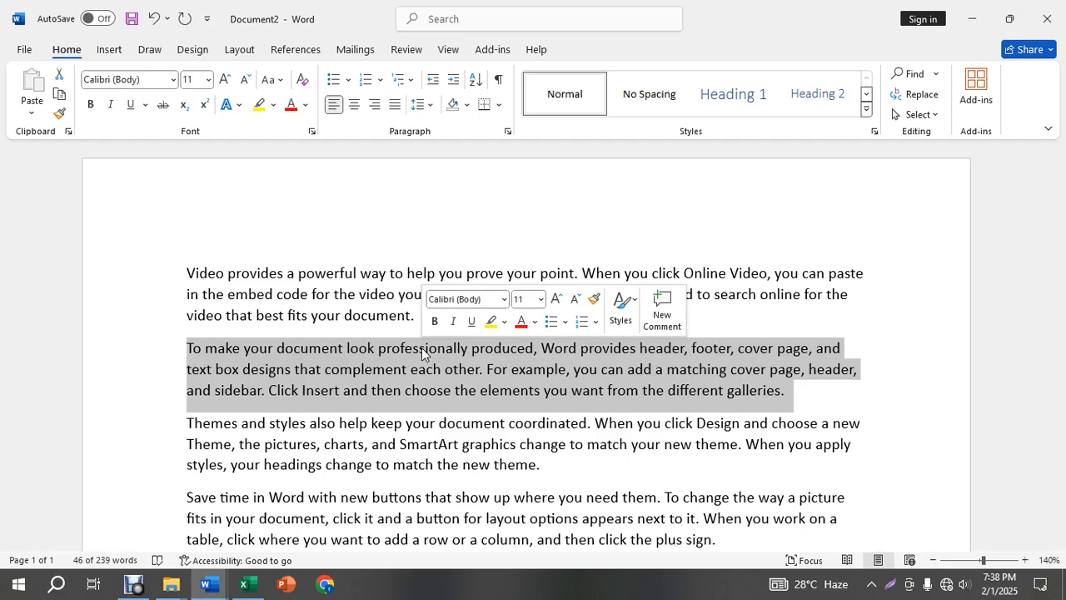
- Clear the selection, select the word "professionally" in the second paragraph, and finish by selecting the entire third paragraph
left_click(378, 298)
left_click(378, 310)
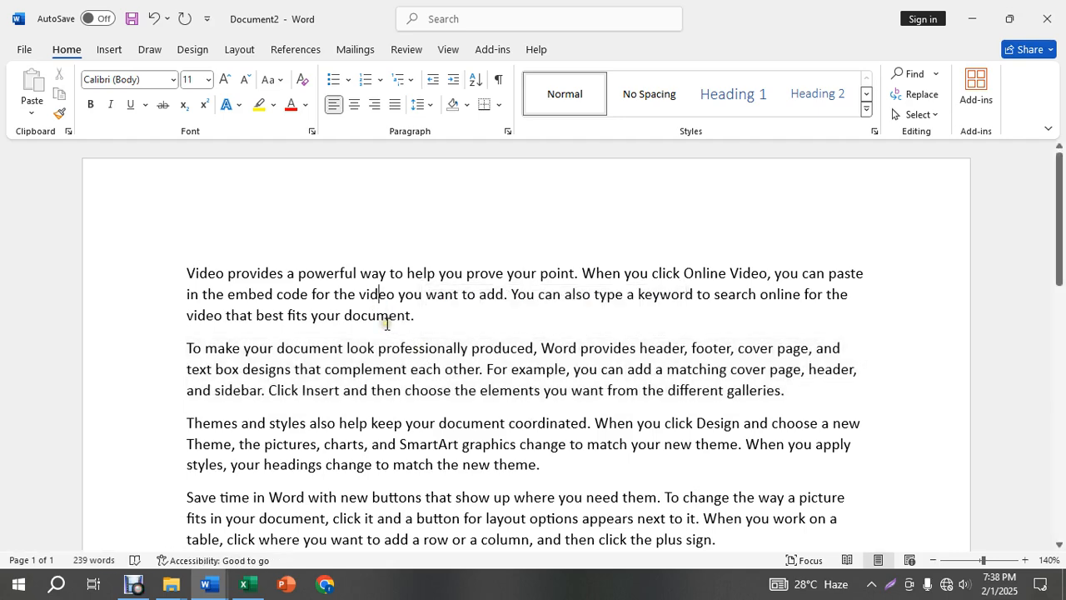
left_click(298, 276)
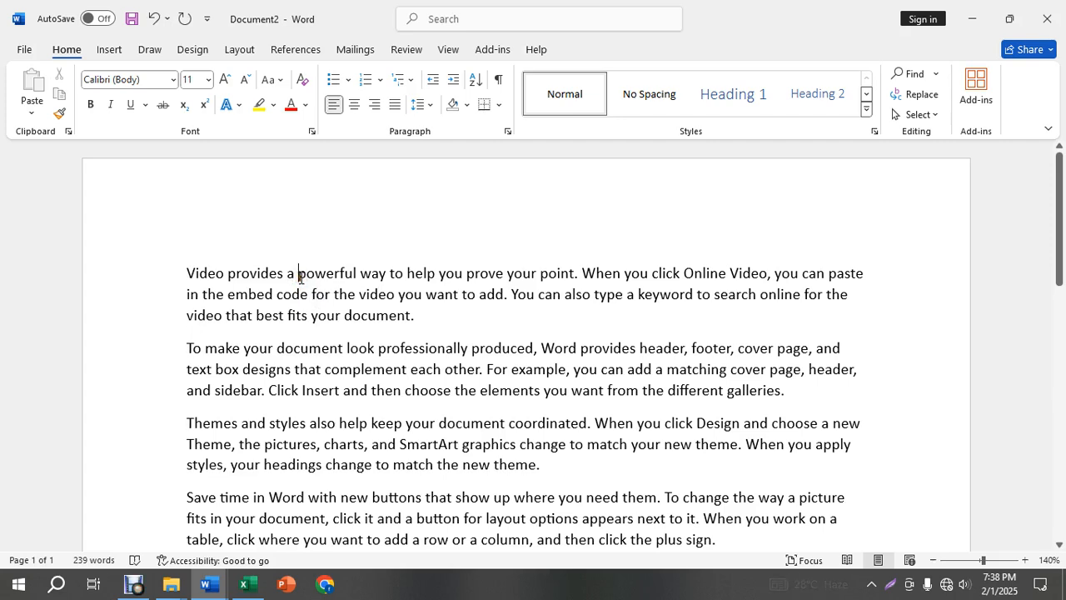
double_click(422, 348)
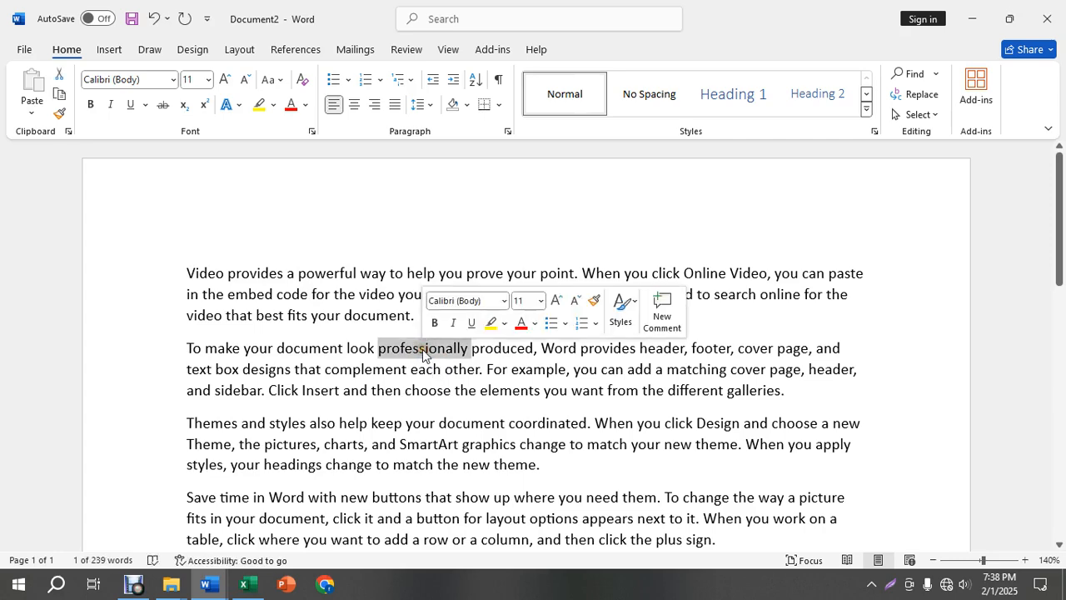
triple_click(446, 428)
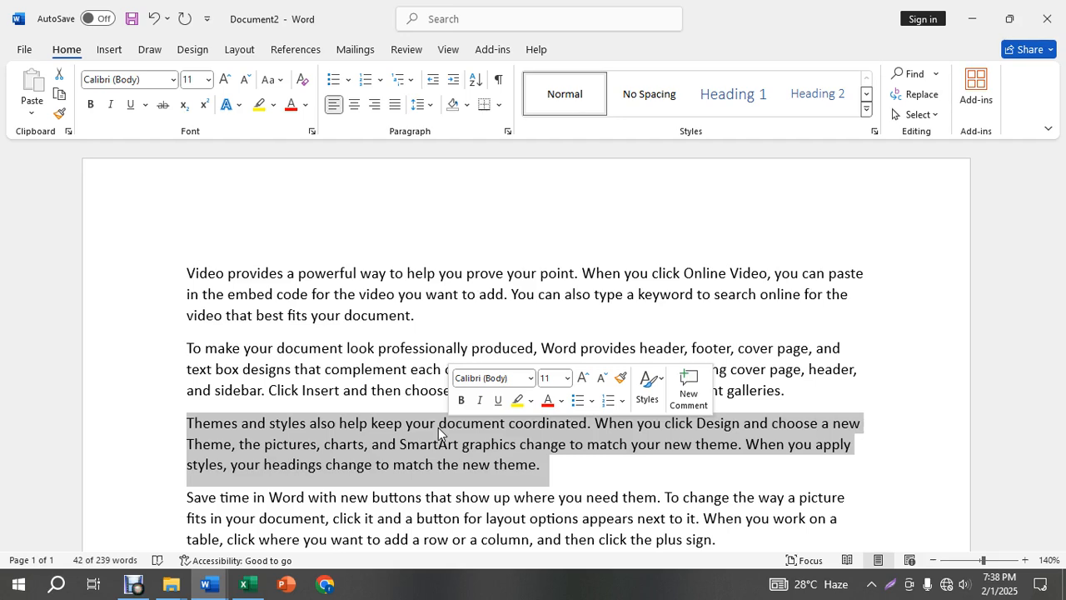
- Minimize the open windows, look inside the Final Question folder in File Explorer, and return to the 01_Computer Fundamental folder
left_click(972, 18)
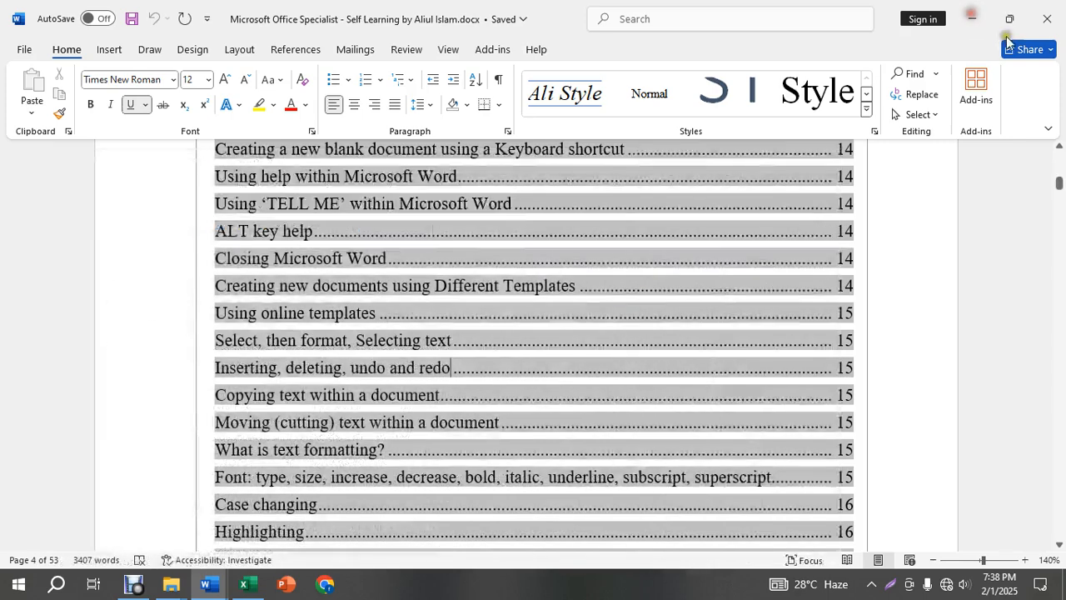
left_click(972, 18)
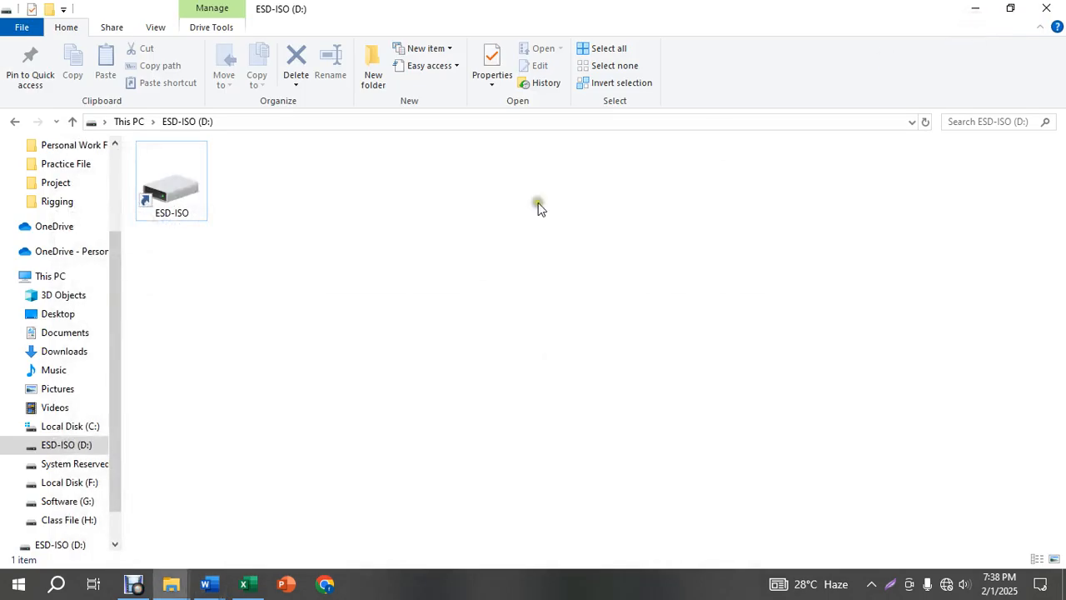
left_click(974, 8)
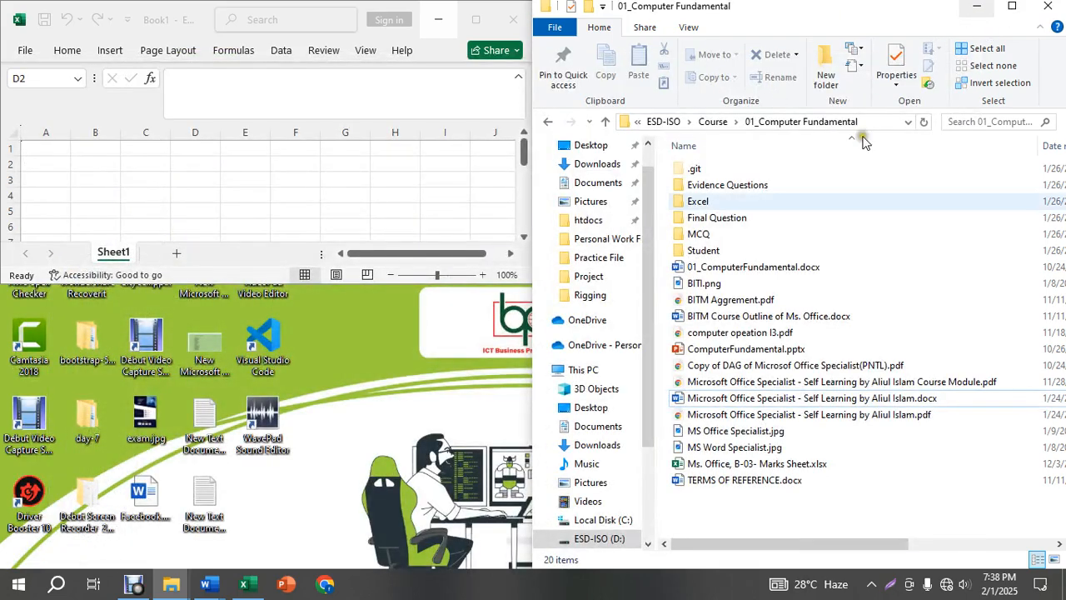
left_click(718, 238)
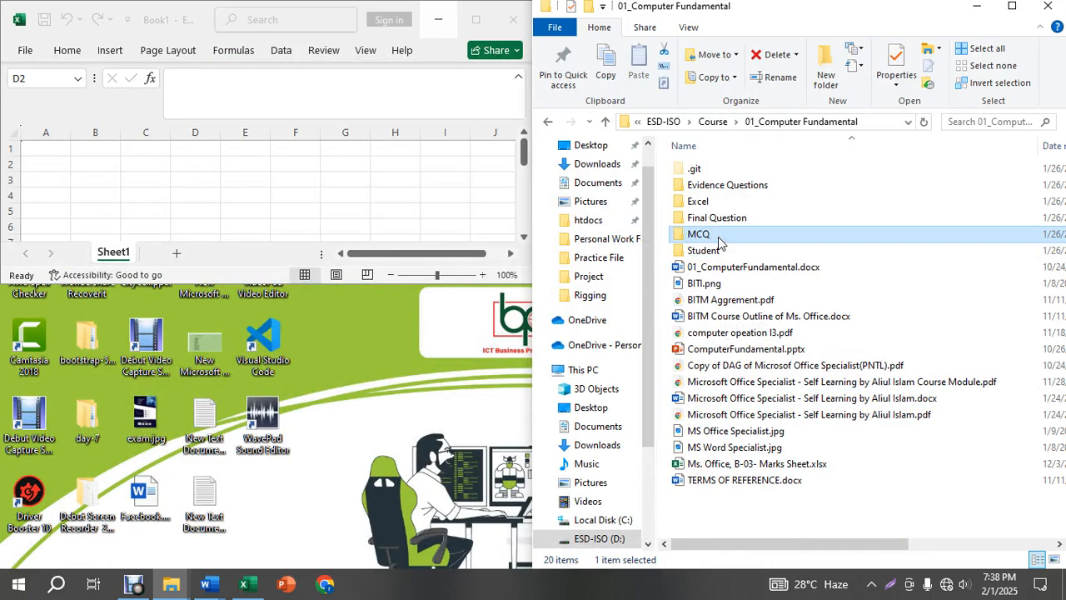
double_click(715, 218)
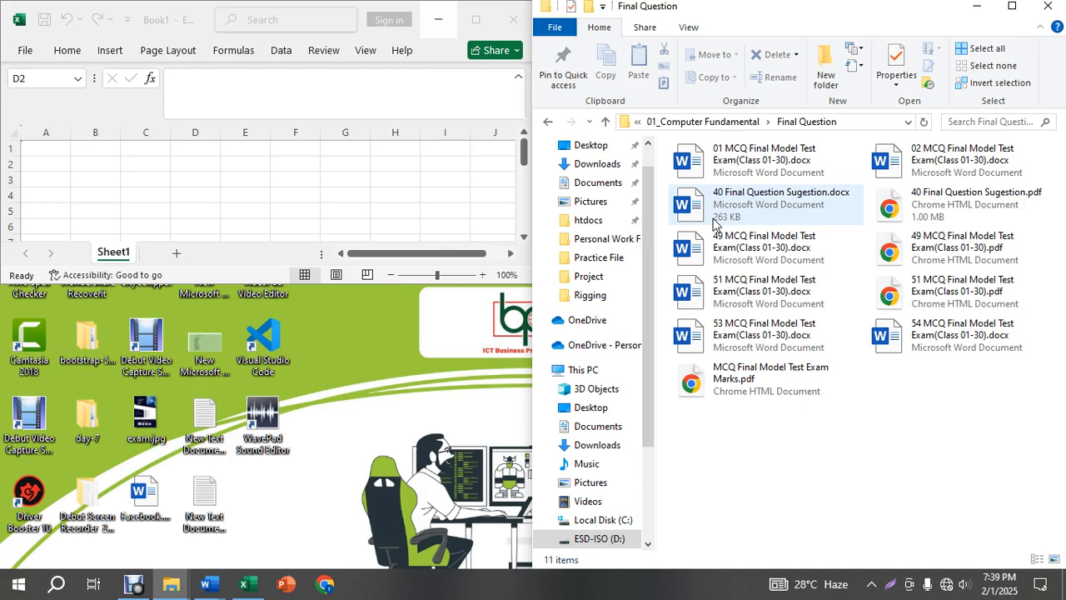
left_click(603, 124)
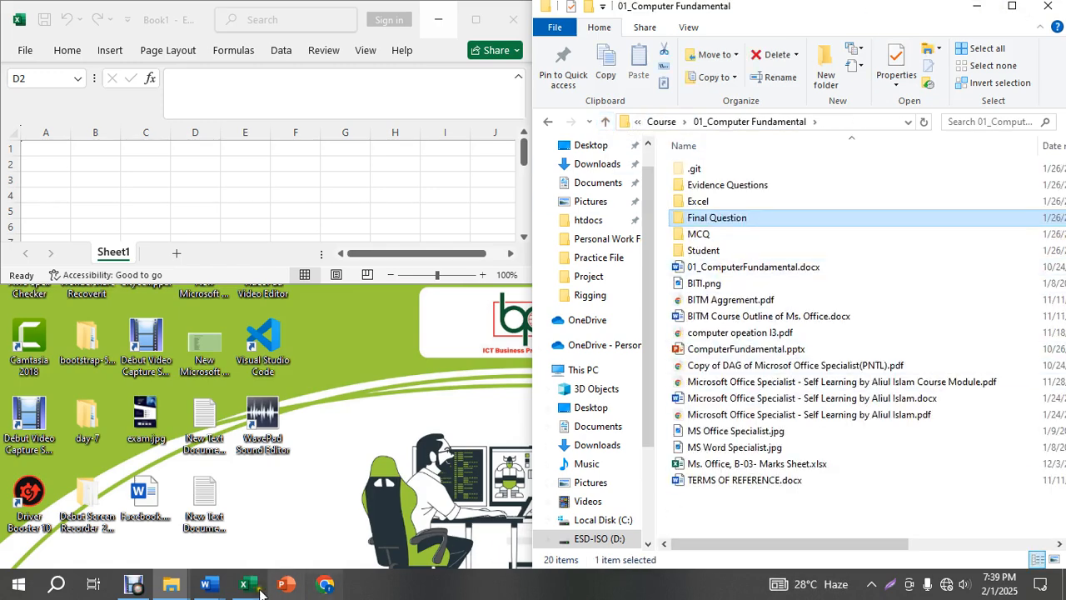
- Switch to the course document in Word and select the "Select, then format, Selecting text" entry in its table of contents
left_click(215, 588)
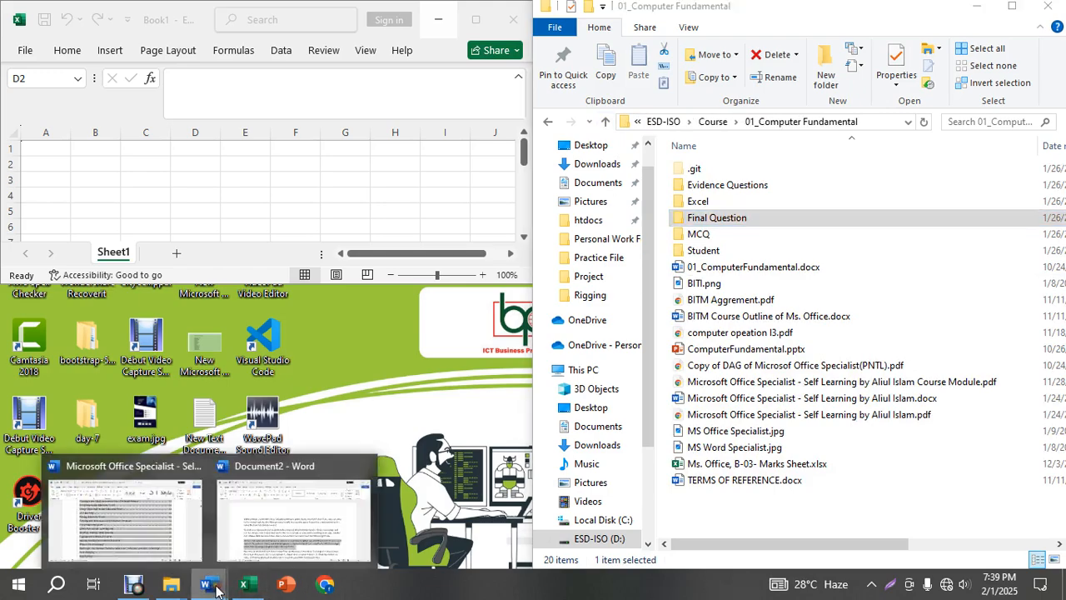
left_click(116, 512)
left_click(425, 342)
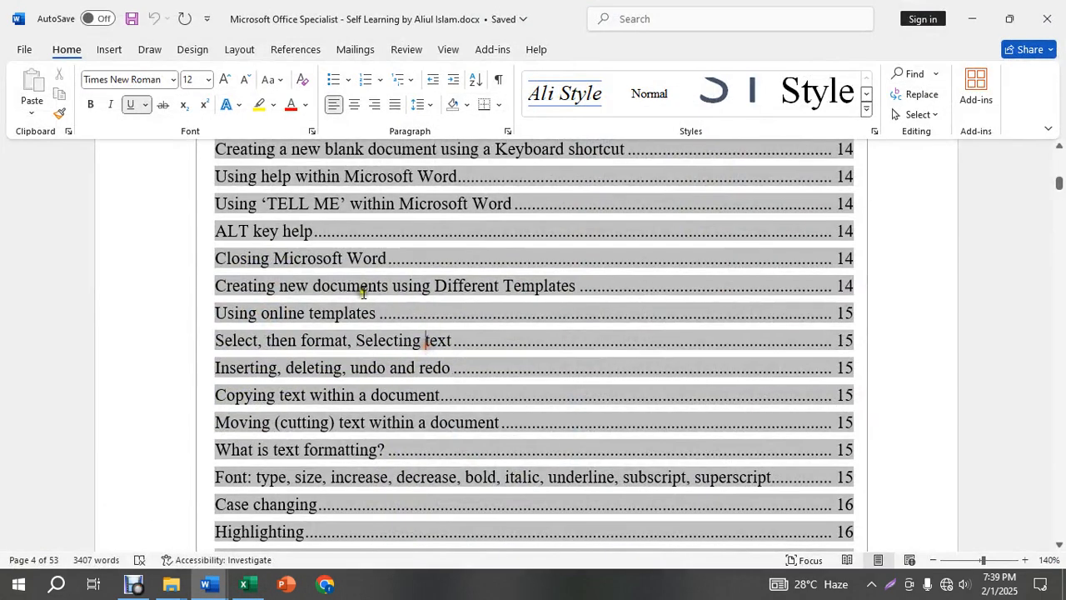
left_click(405, 284)
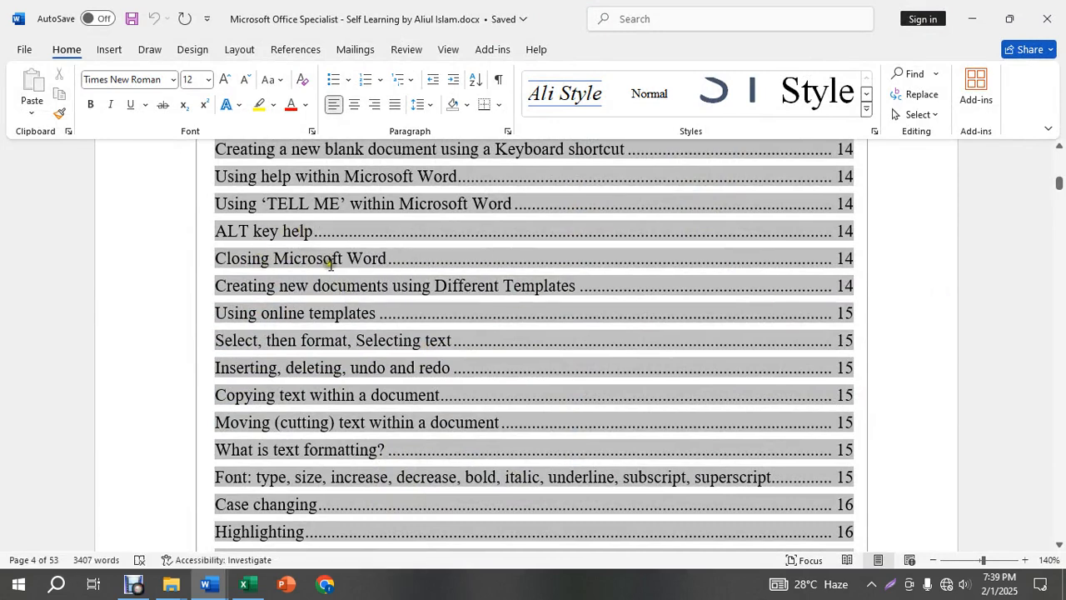
scroll(304, 229, "up", 1)
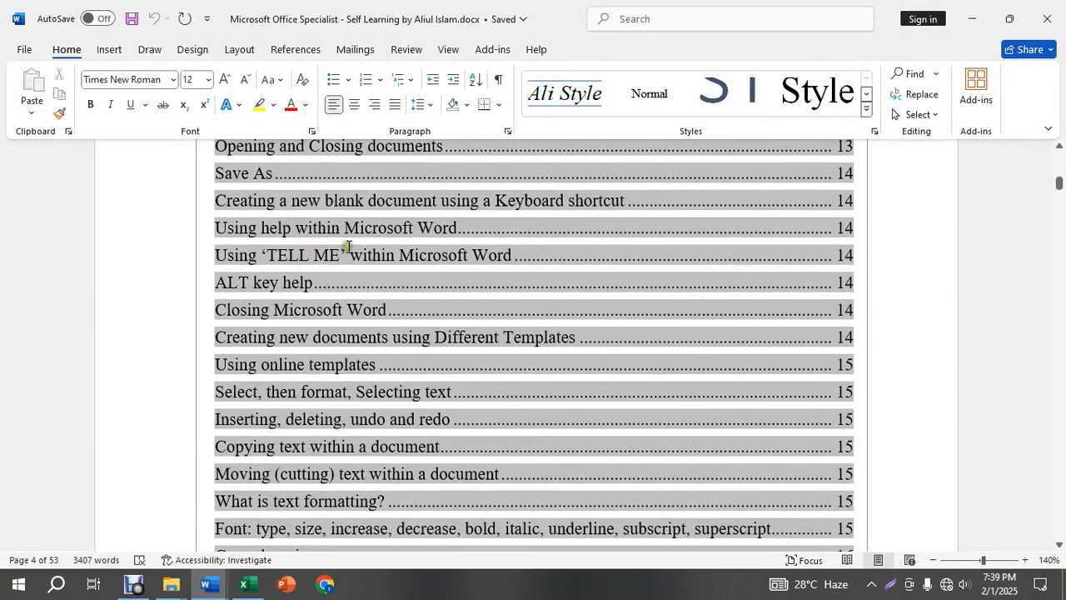
left_click(293, 393)
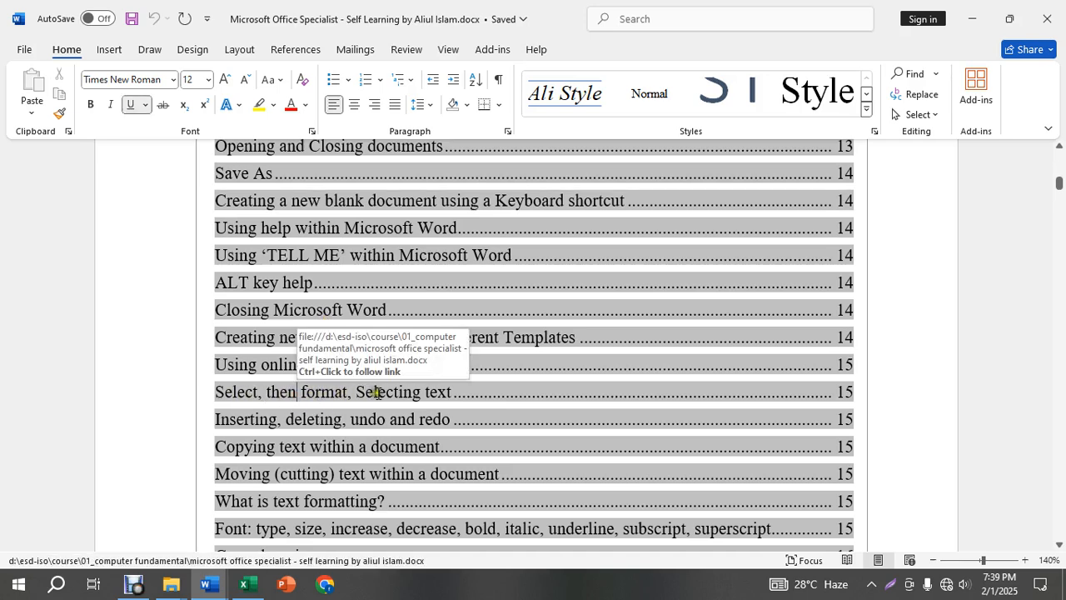
left_click_drag(479, 394, 219, 419)
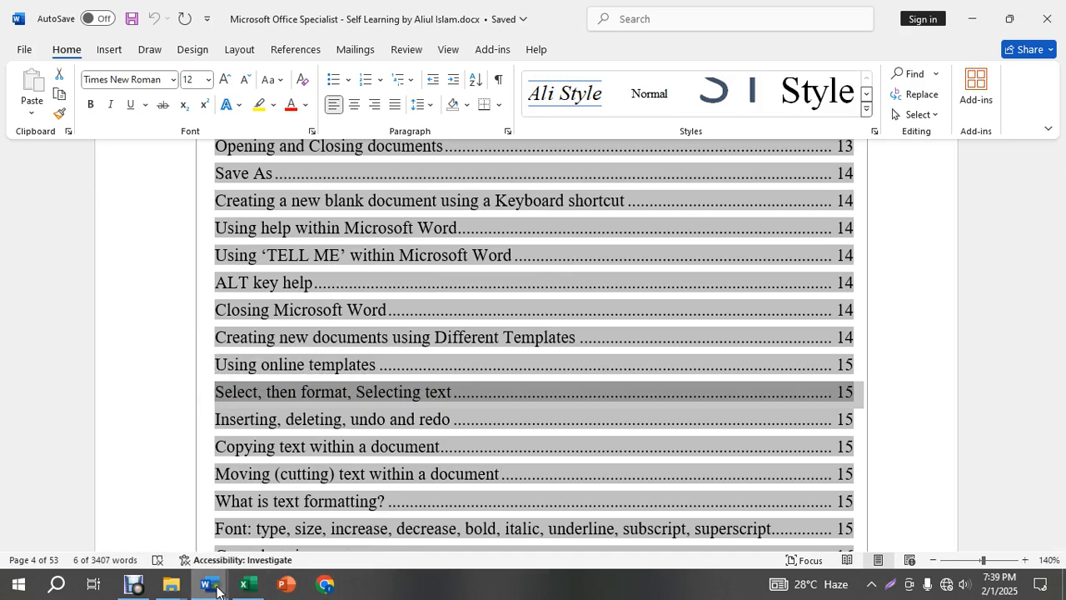
- Switch to the sample text document and format the whole first paragraph as bold, italic, underlined and struck through
mouse_move(209, 585)
left_click(308, 514)
left_click(408, 333)
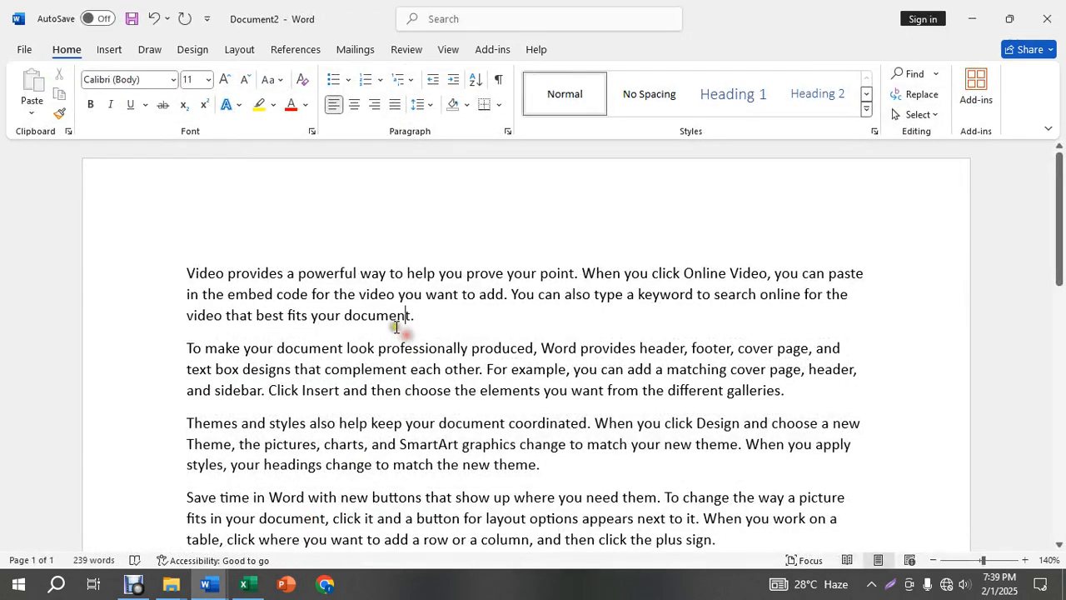
left_click(371, 273)
triple_click(371, 273)
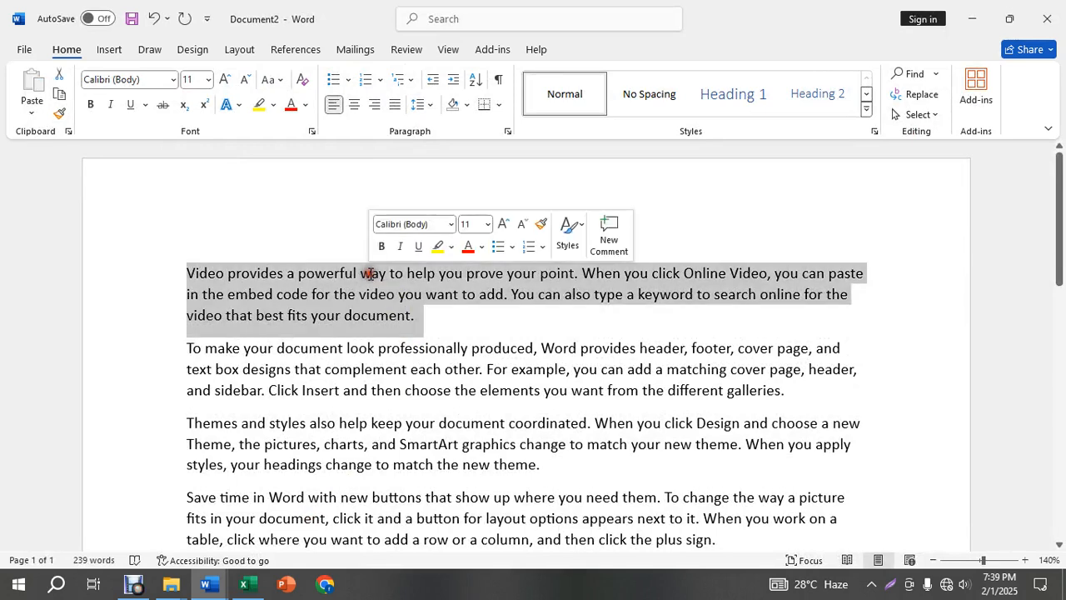
left_click(91, 105)
left_click(110, 104)
left_click(130, 104)
left_click(162, 106)
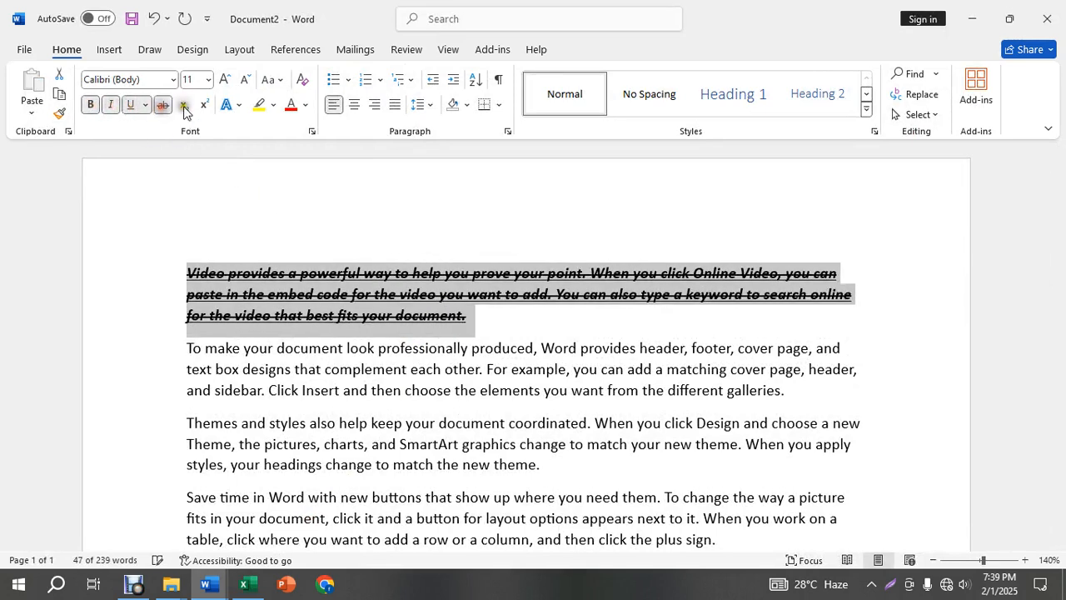
- Highlight the first paragraph in red and choose light blue as the font color
left_click(274, 105)
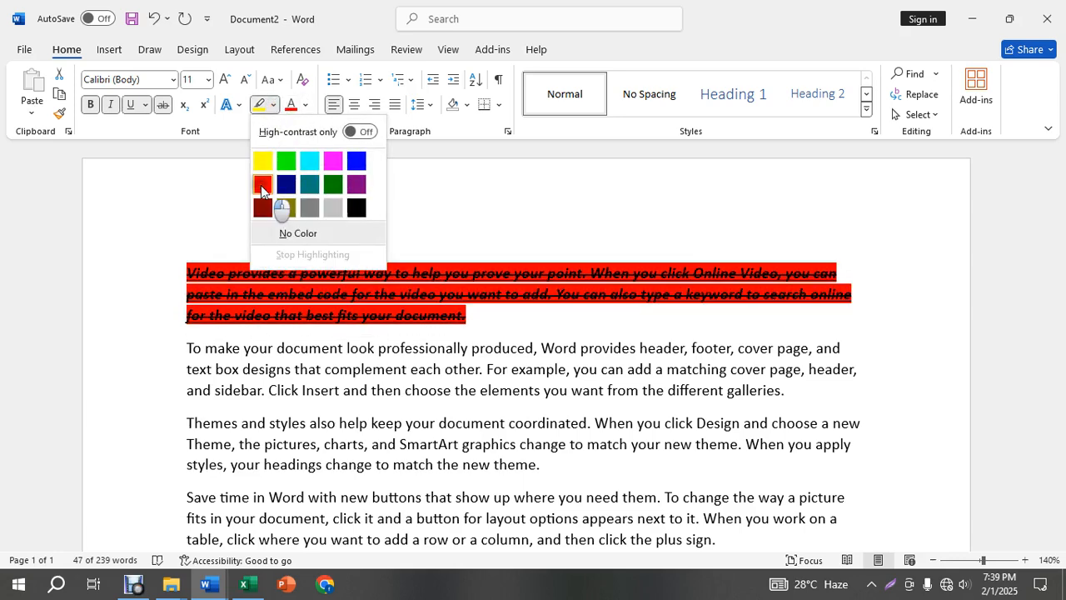
left_click(261, 185)
left_click(305, 105)
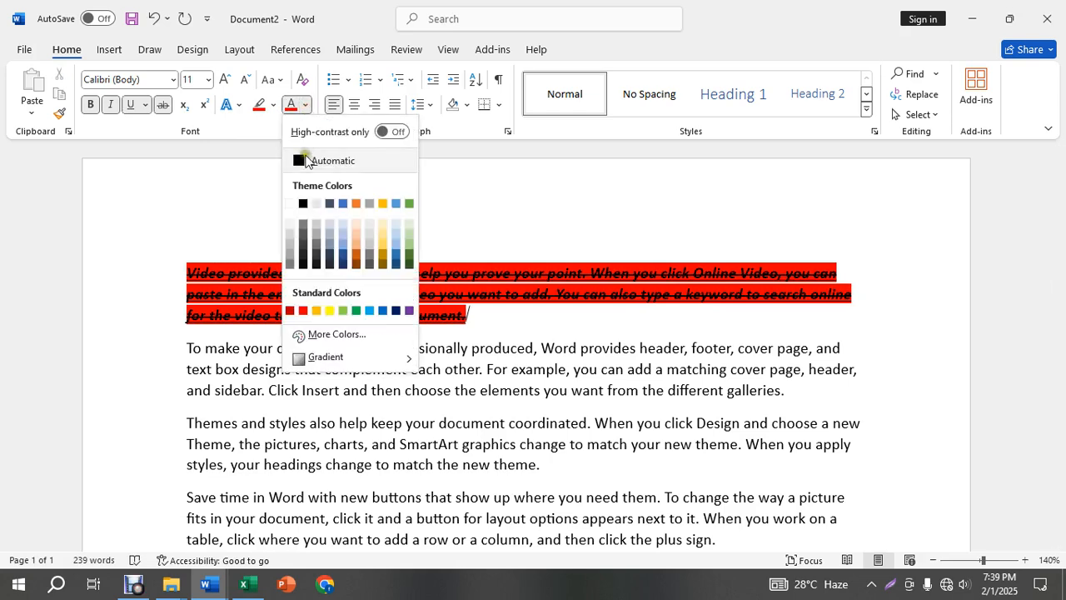
left_click(369, 311)
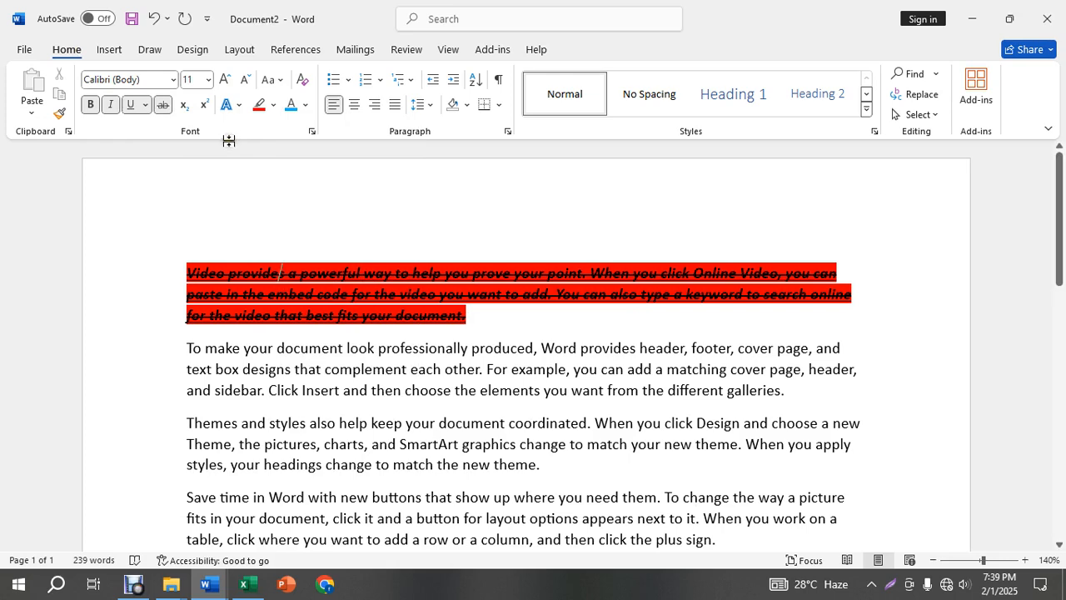
- Try right, justified and left alignment on the first paragraph, and finish with it centered
left_click(353, 107)
left_click(372, 108)
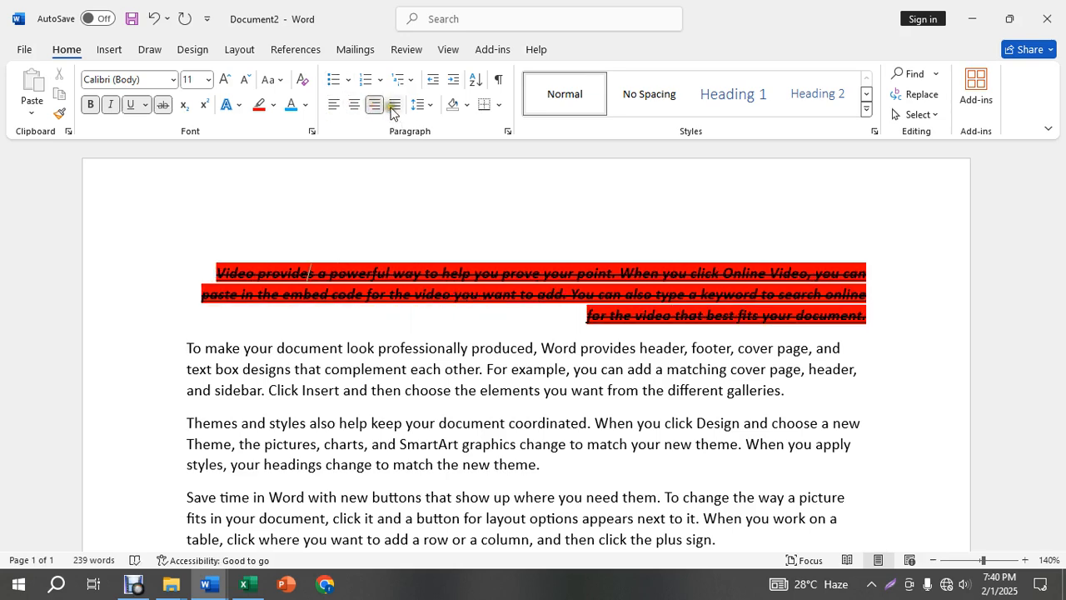
left_click(394, 107)
left_click(333, 105)
left_click(353, 107)
left_click(374, 105)
left_click(394, 106)
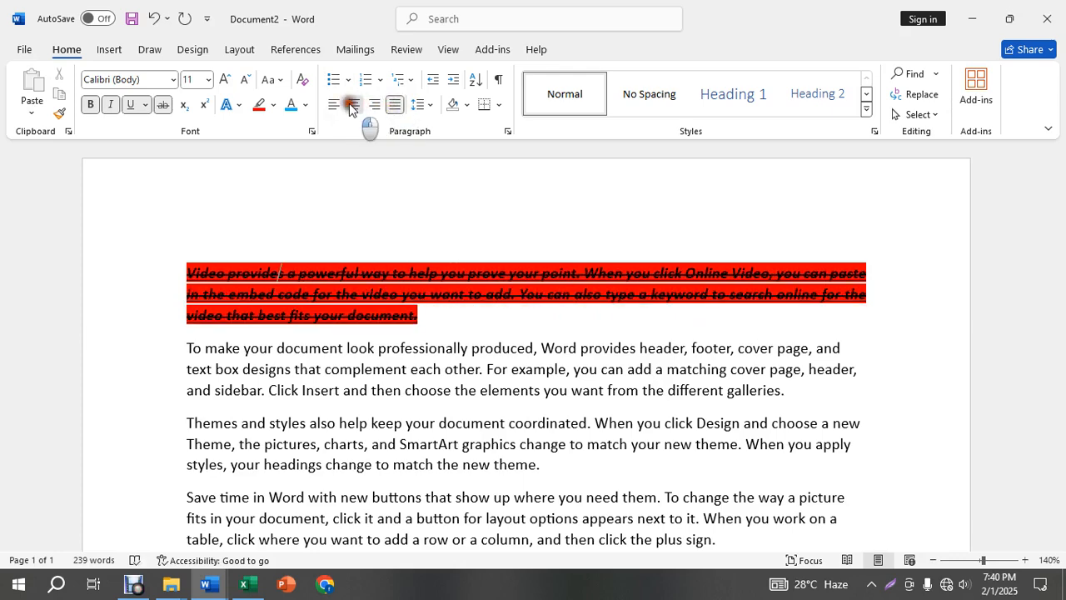
left_click(353, 105)
left_click(332, 323)
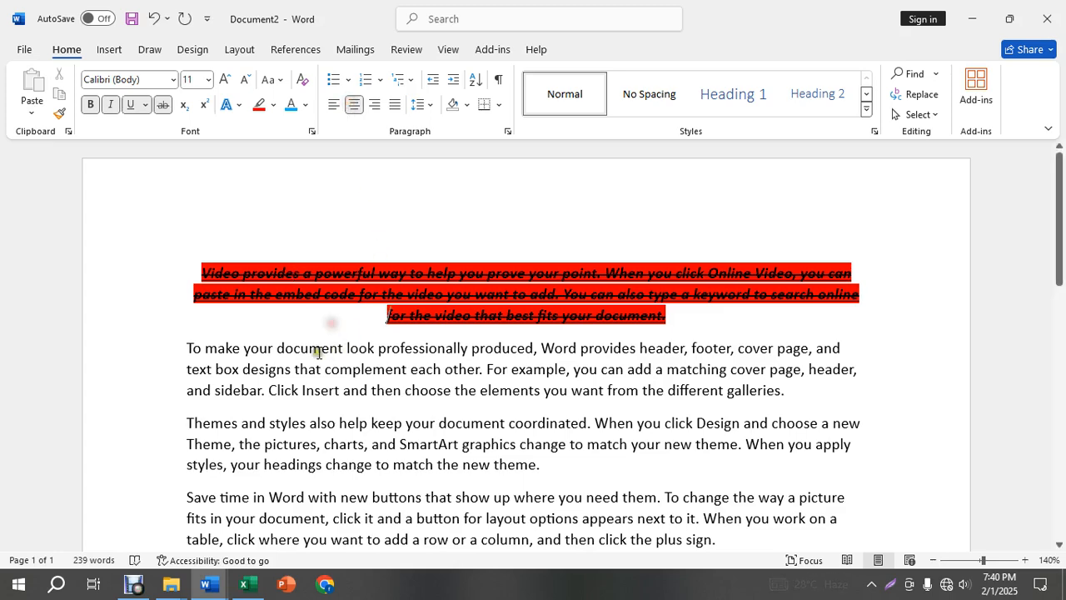
left_click(133, 582)
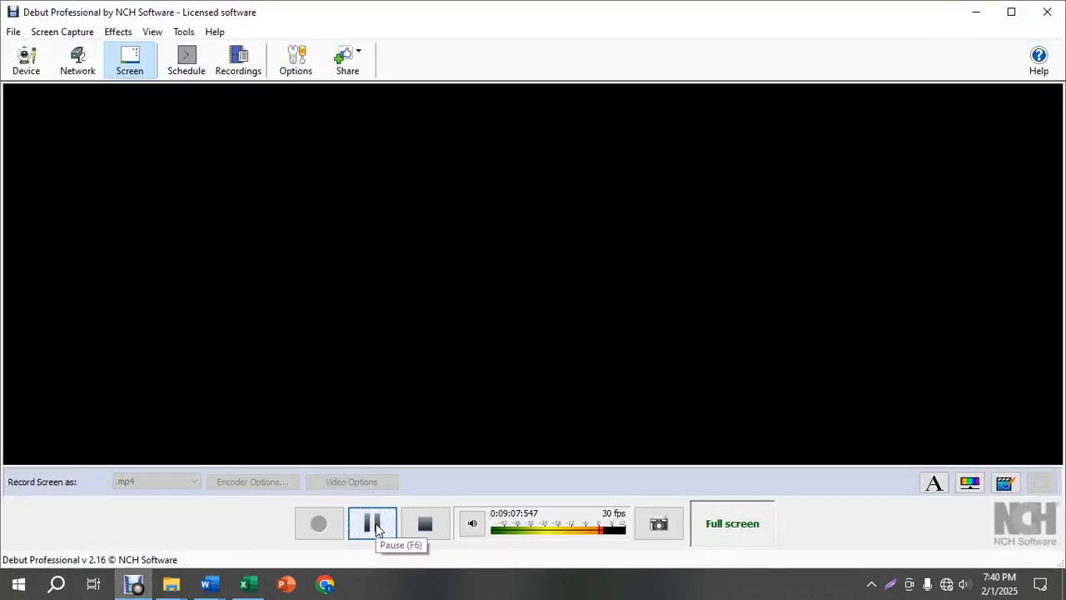
left_click(372, 524)
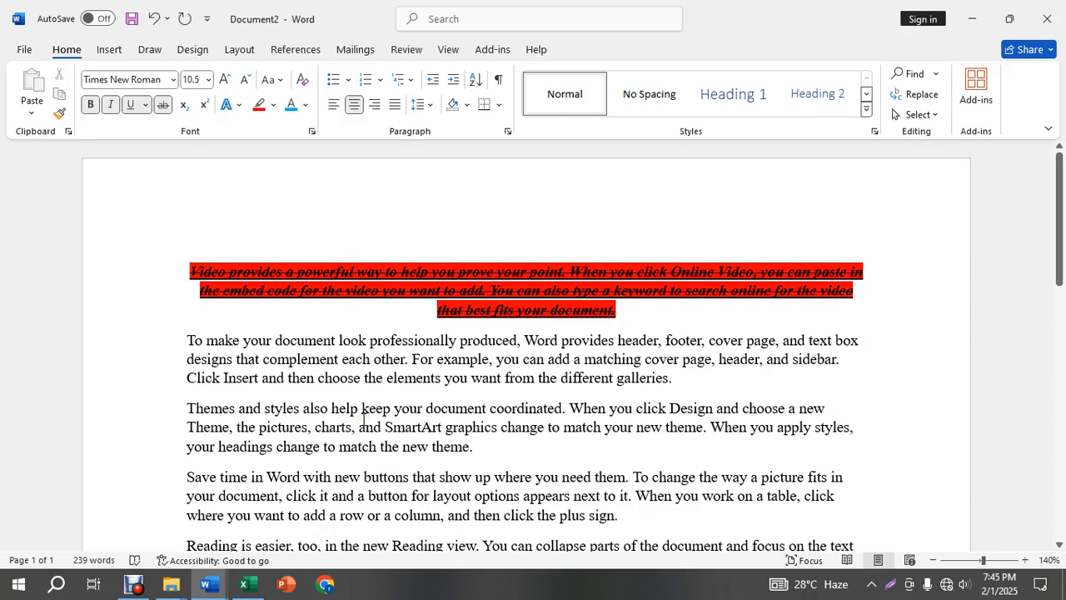
- Check the "Inserting, deleting, undo and redo" entry in the course document, and place the insertion point at the end of the sample document's second paragraph
left_click(208, 583)
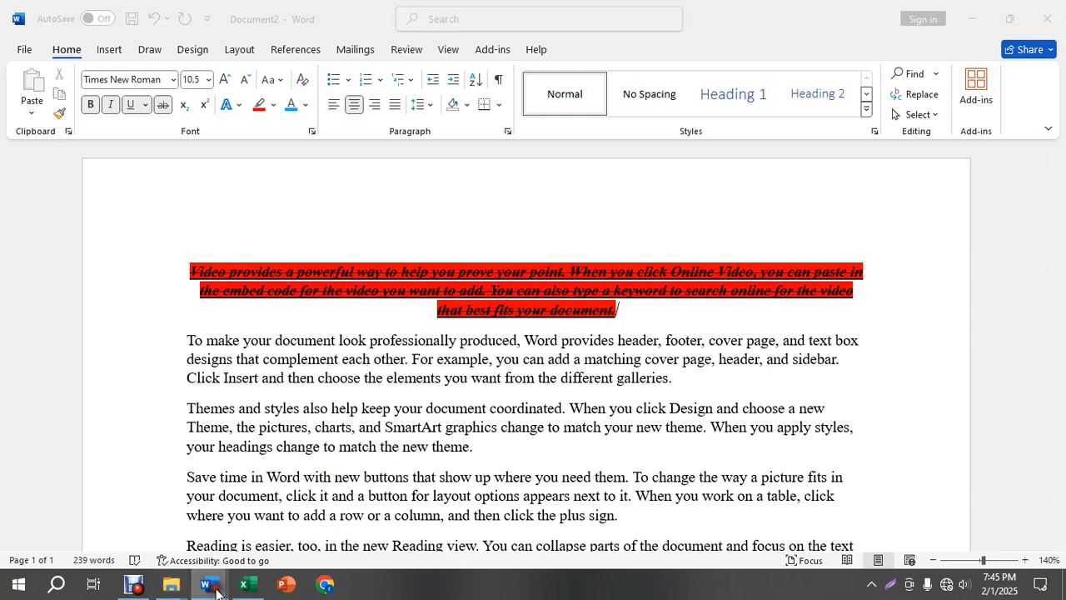
left_click(142, 517)
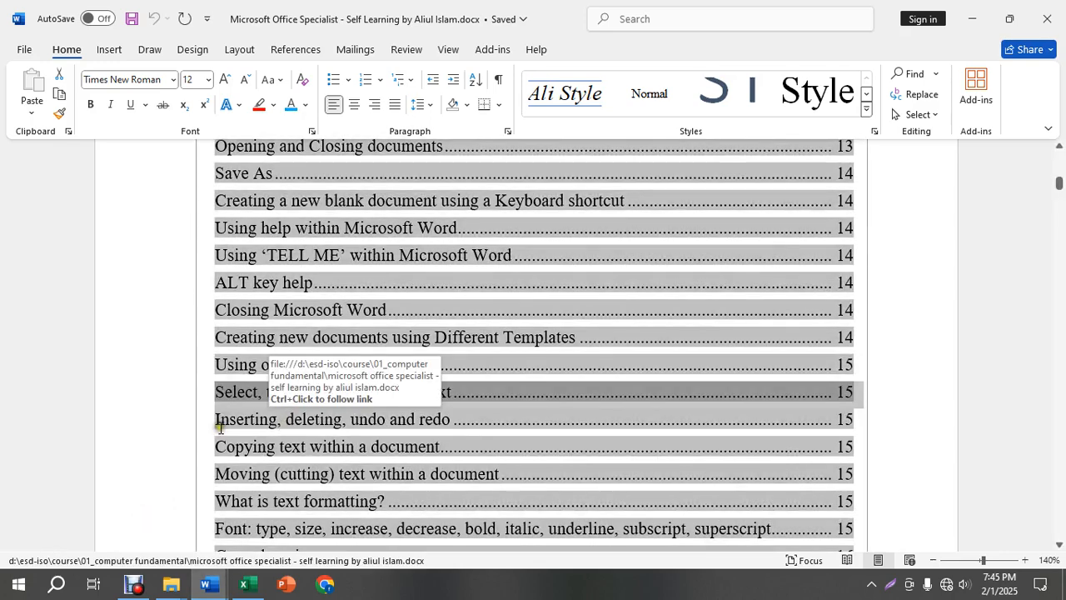
left_click(428, 436)
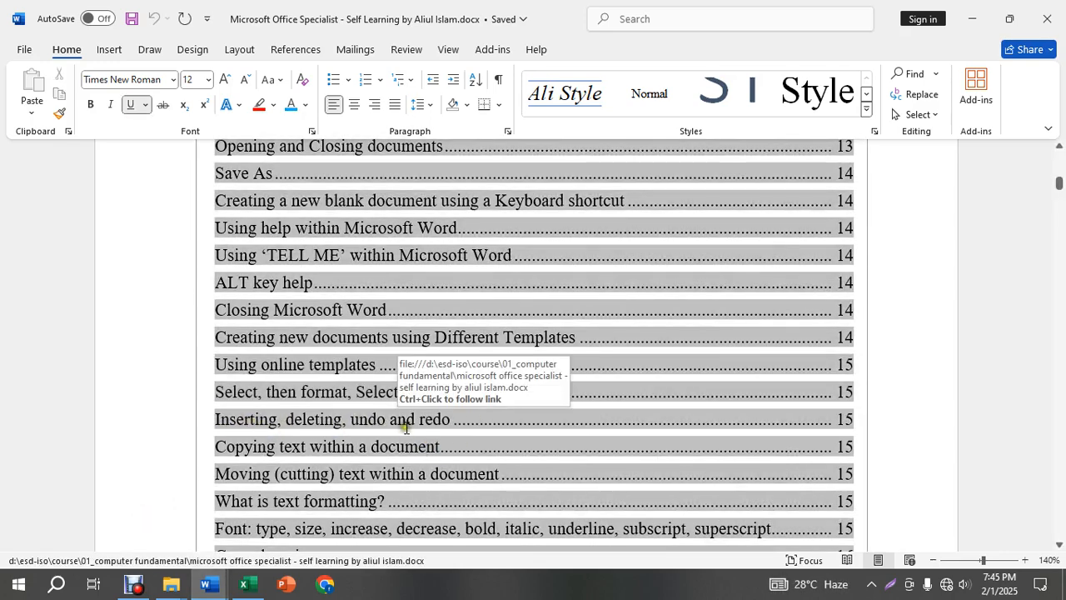
left_click(971, 18)
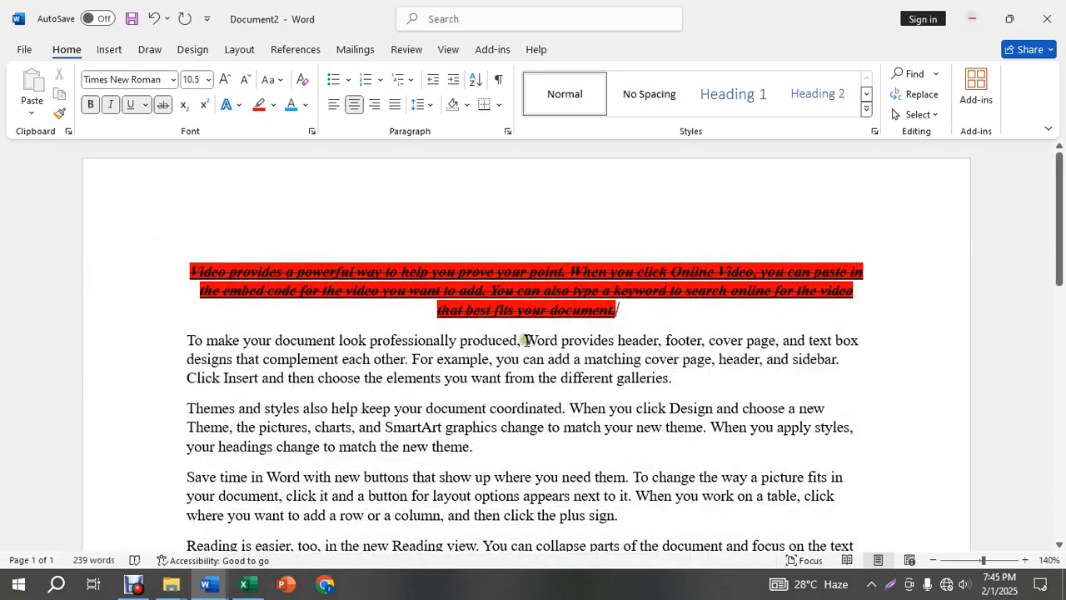
left_click(703, 381)
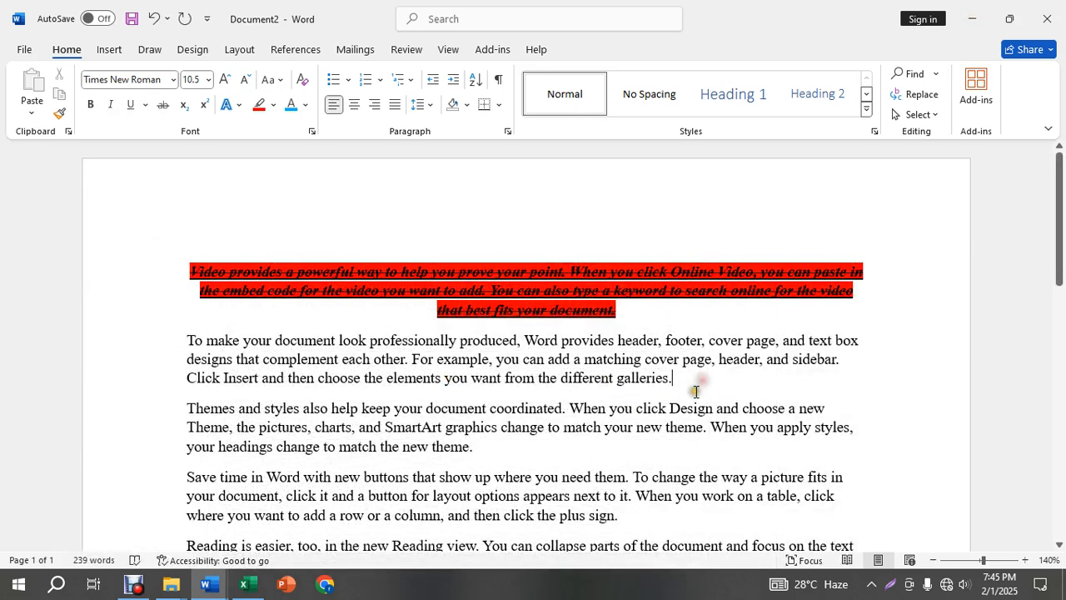
- Add a blank line after the second paragraph and insert the picture Wallpaper.jpeg from the BITM folder there
scroll(682, 383, "down", 1)
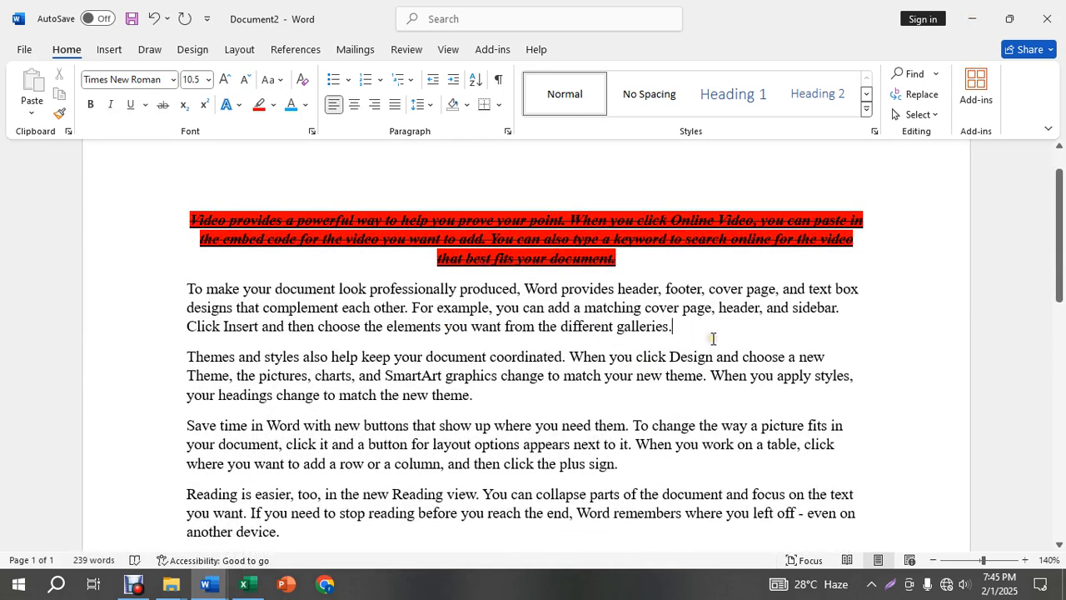
key("Return")
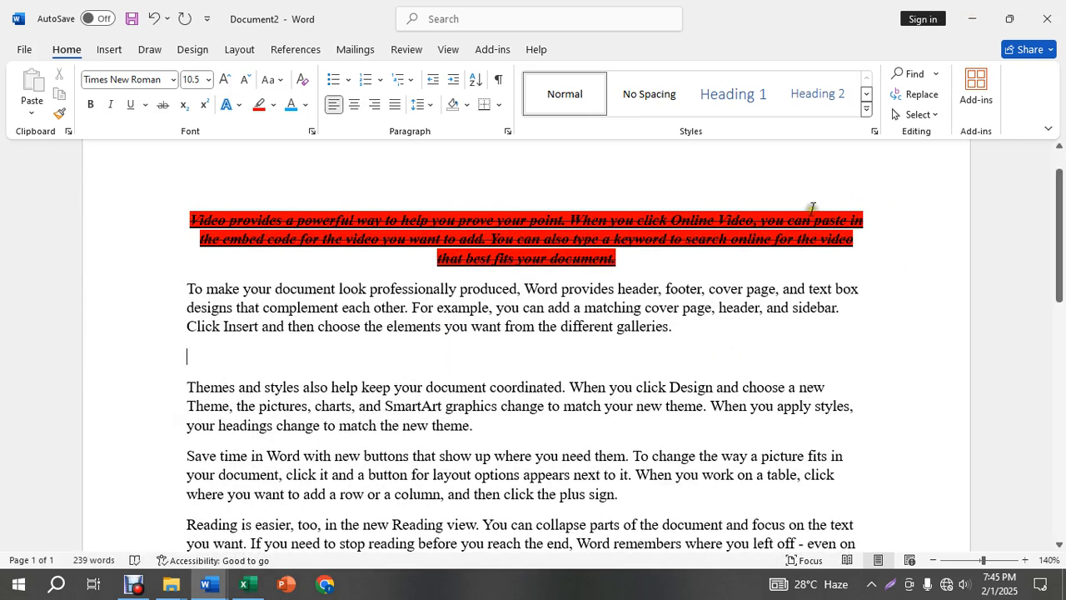
scroll(832, 200, "up", 1)
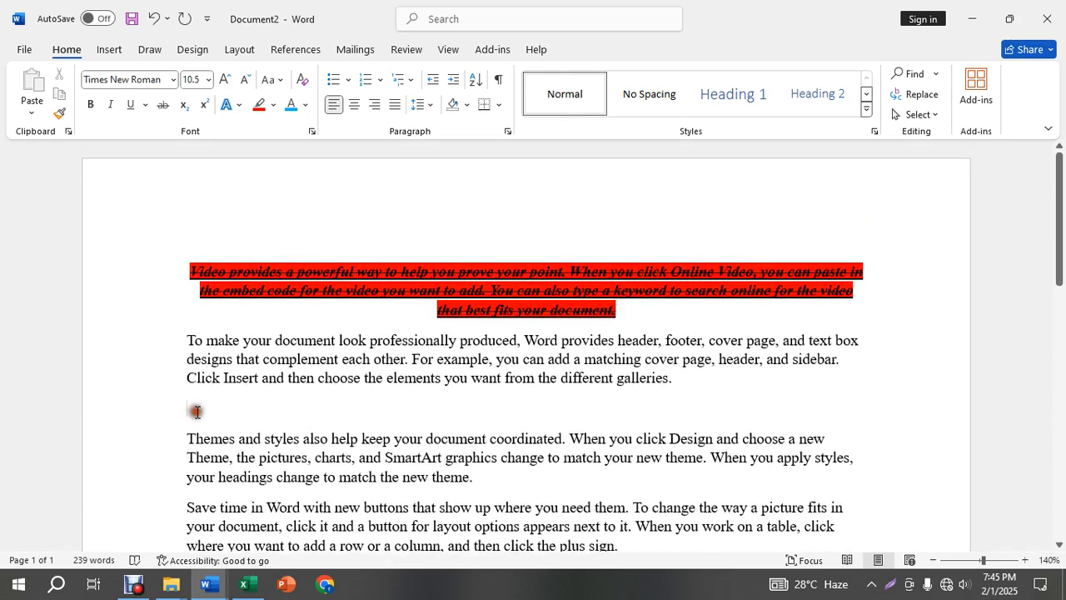
left_click(109, 50)
left_click(172, 104)
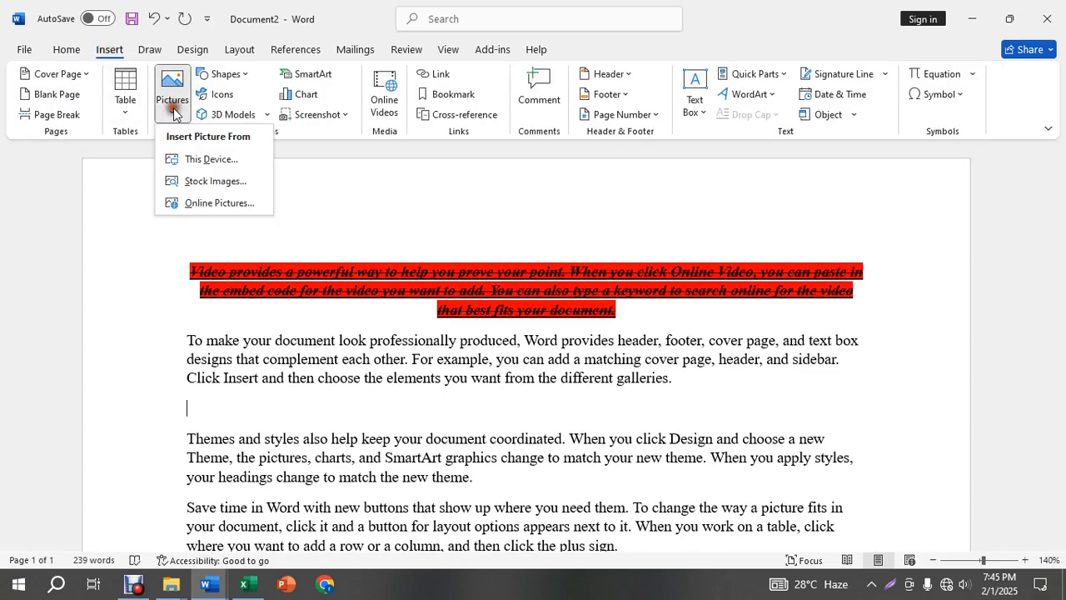
left_click(208, 160)
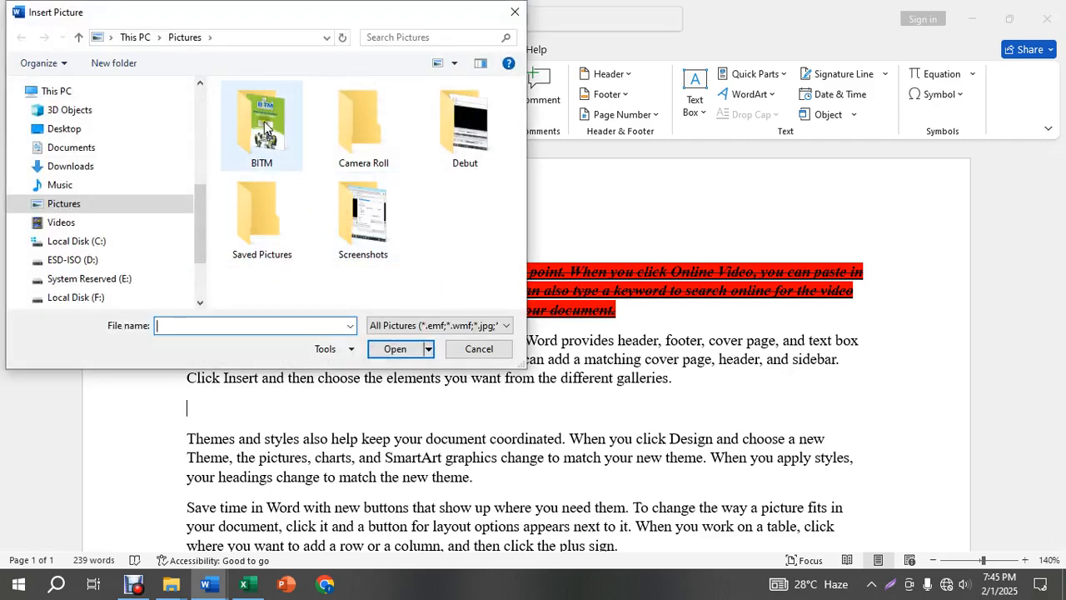
double_click(264, 120)
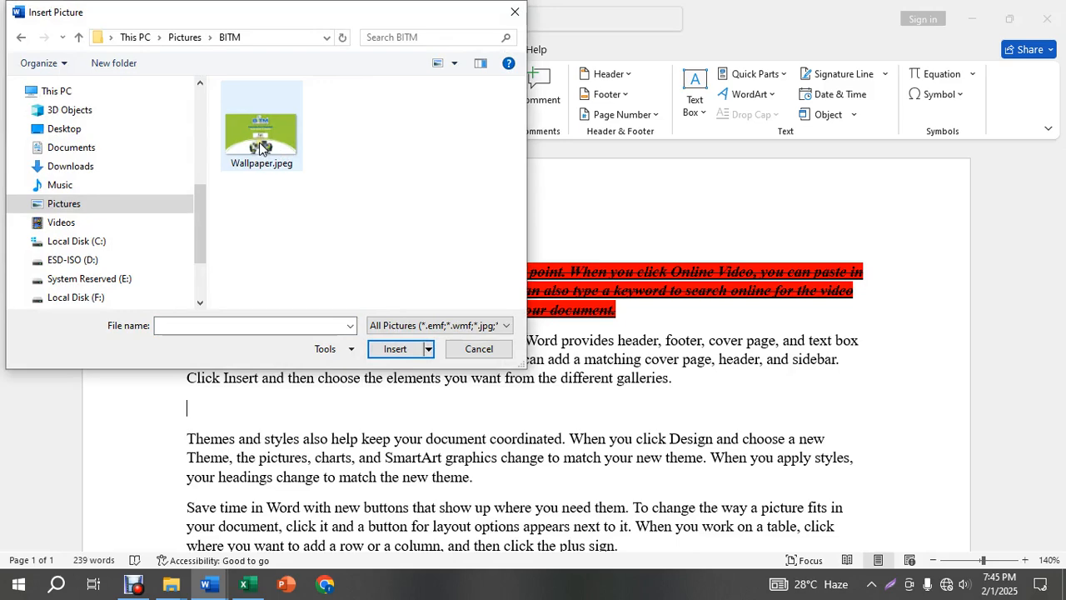
double_click(260, 135)
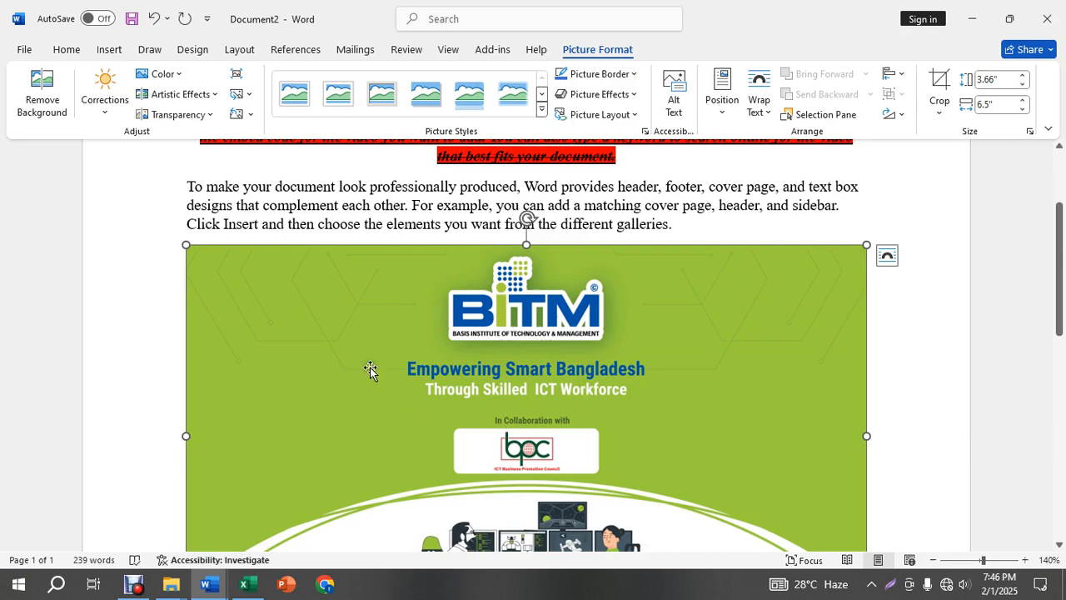
scroll(368, 370, "down", 2)
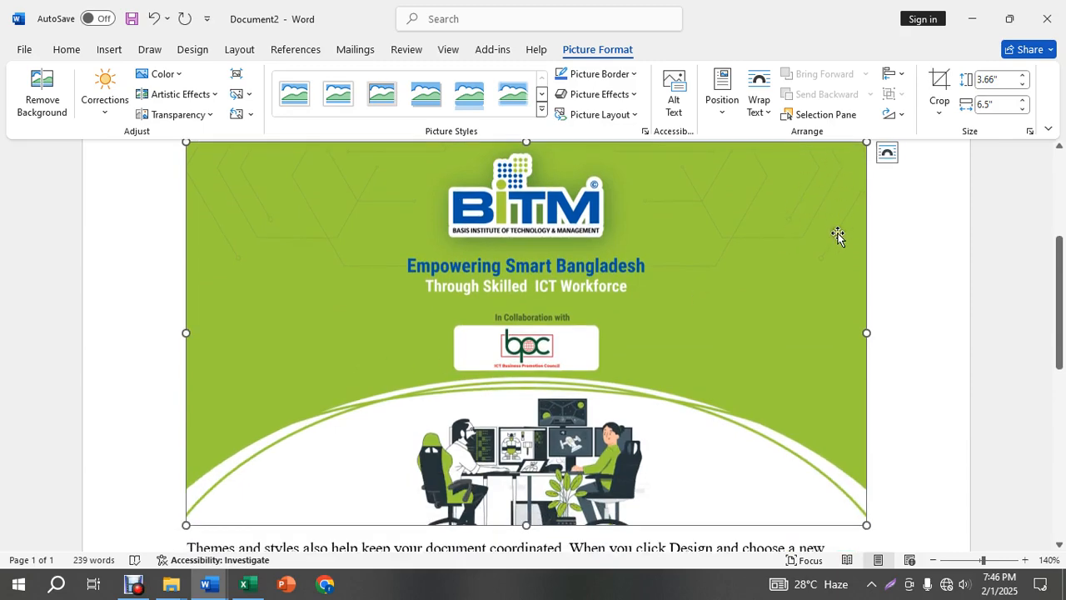
scroll(838, 236, "up", 1)
left_click_drag(868, 193, 109, 369)
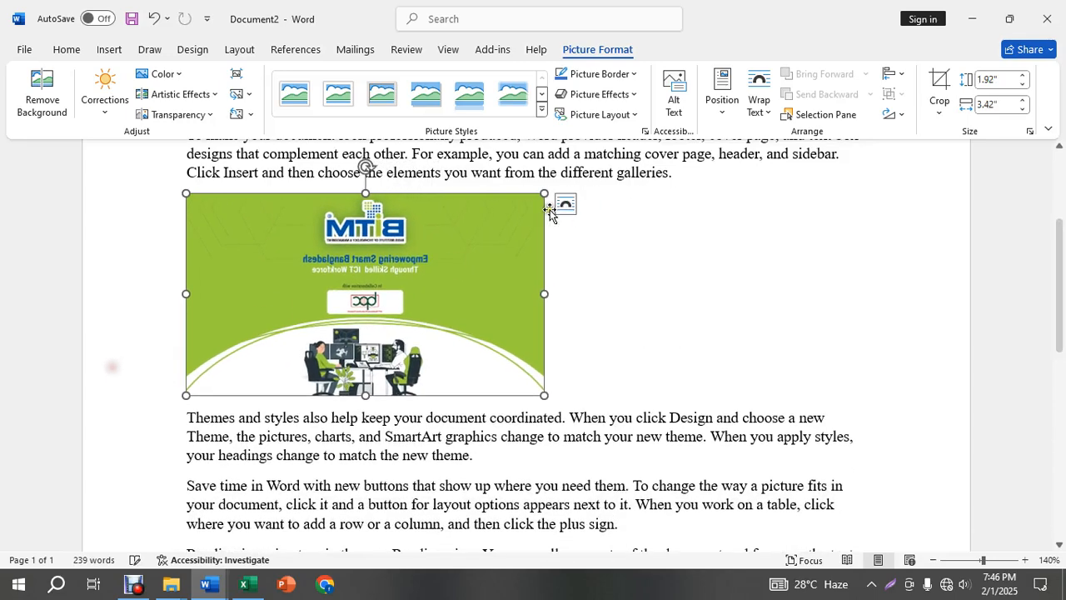
left_click_drag(544, 195, 694, 195)
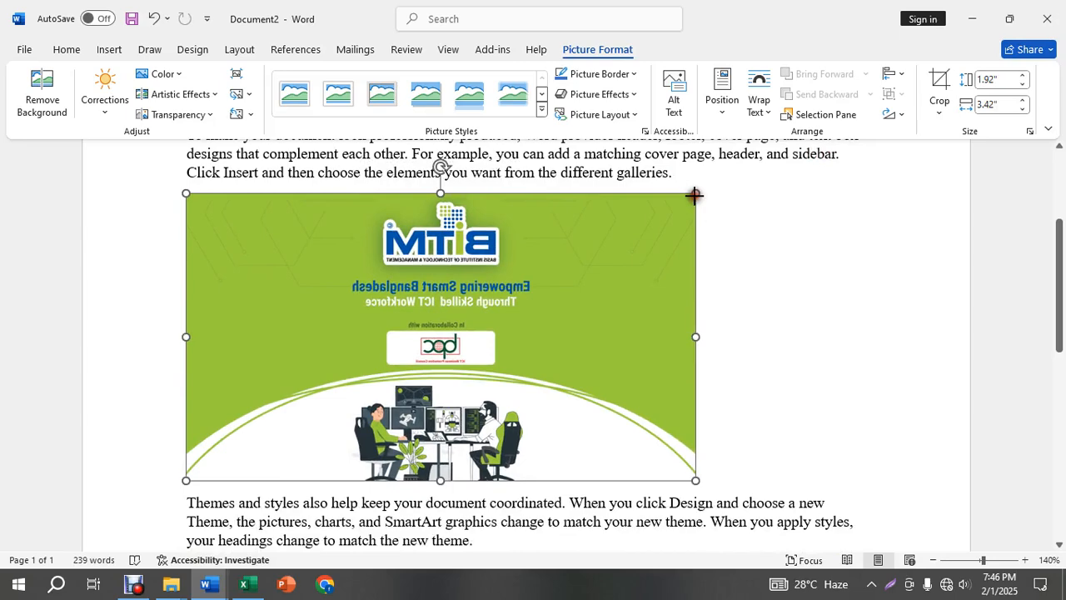
key("ctrl+z")
key("ctrl+z")
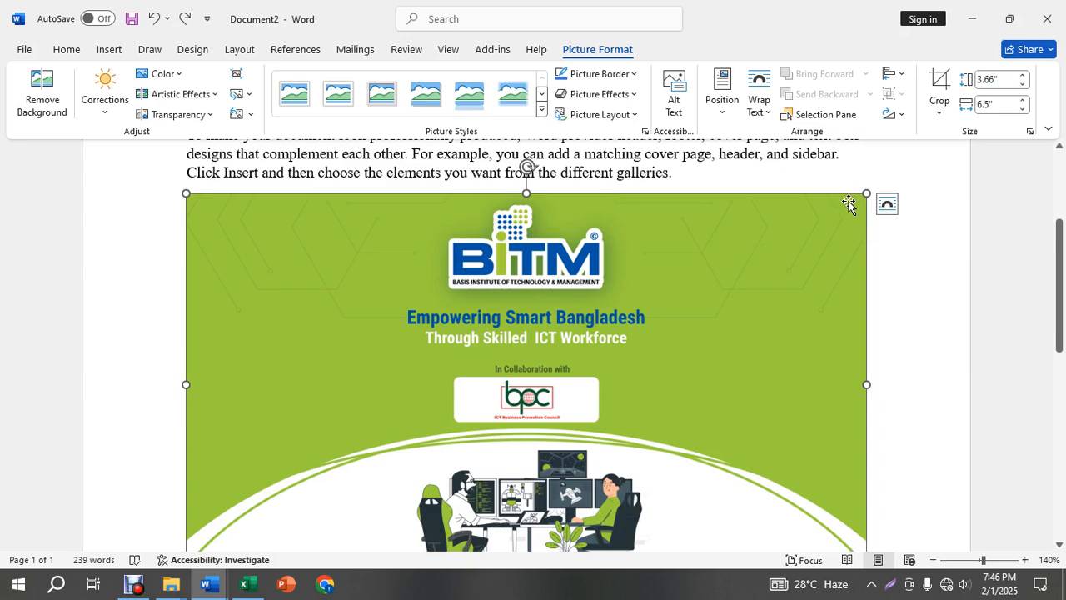
left_click_drag(865, 194, 143, 390)
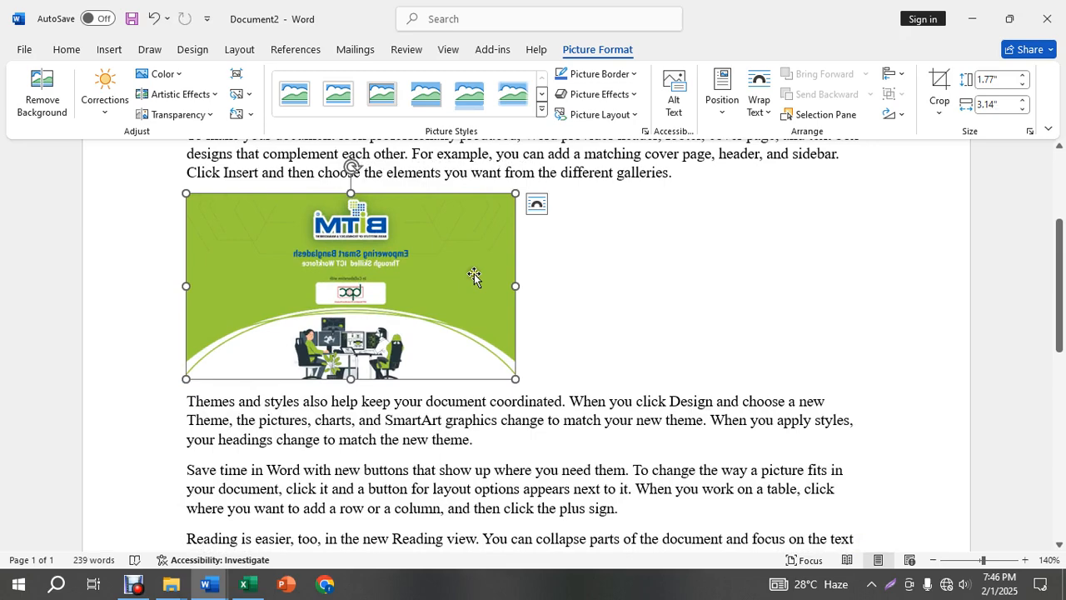
left_click_drag(515, 193, 604, 230)
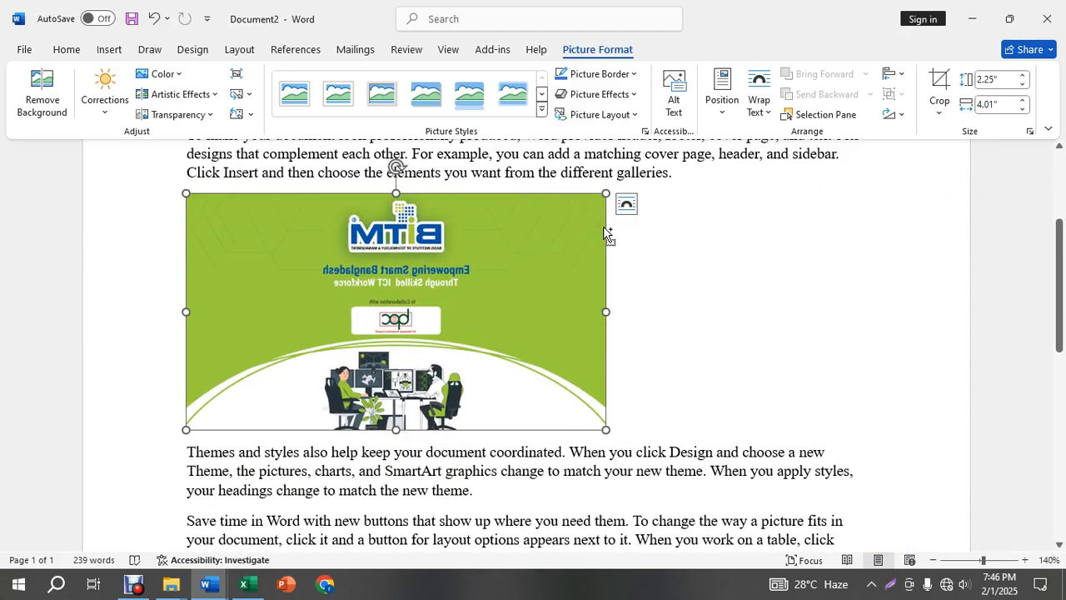
key("ctrl+z")
key("ctrl+z")
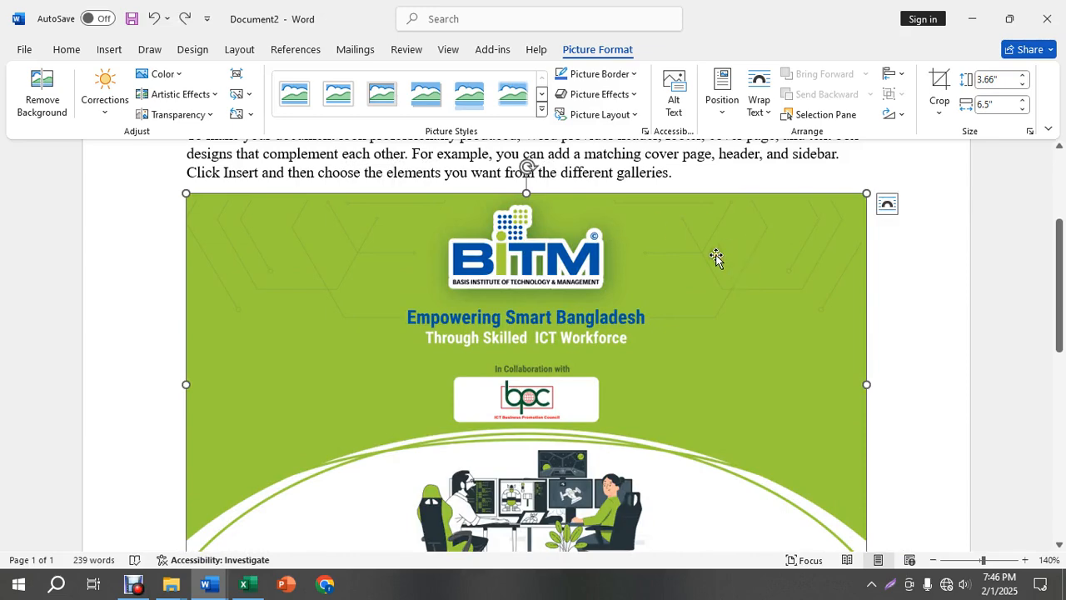
- Shrink the inserted picture proportionally in stages to about 1.7" high and 3.02" wide
left_click_drag(866, 193, 666, 269)
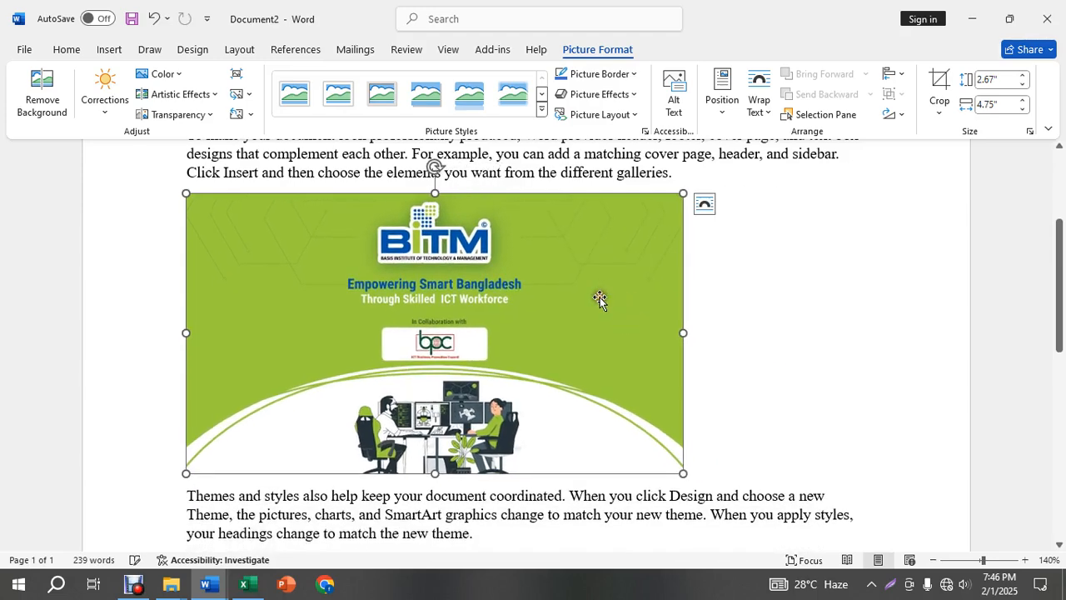
left_click_drag(685, 197, 545, 248)
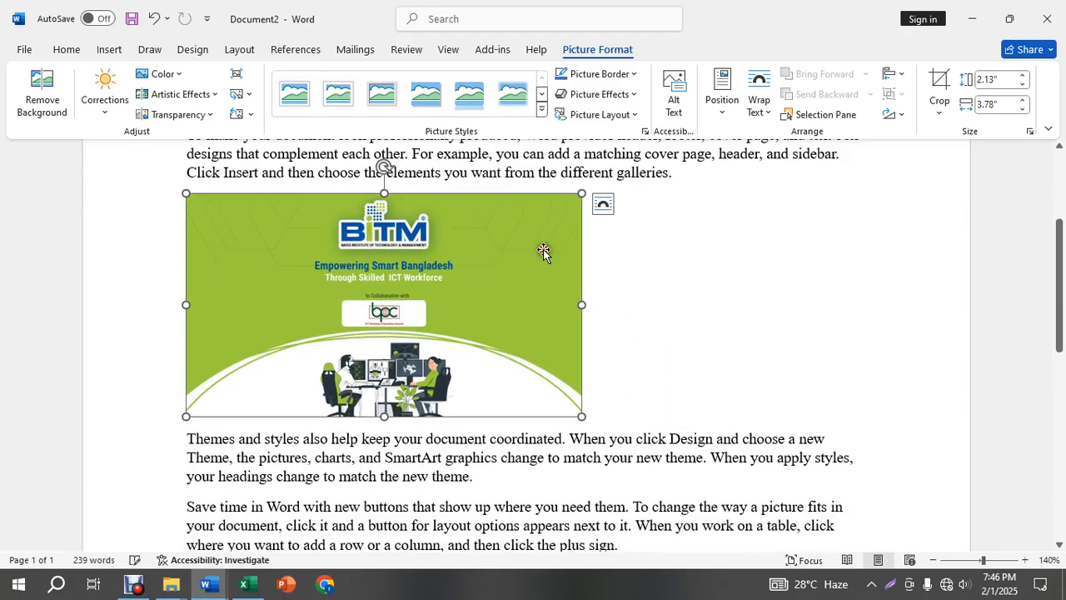
left_click_drag(582, 194, 478, 238)
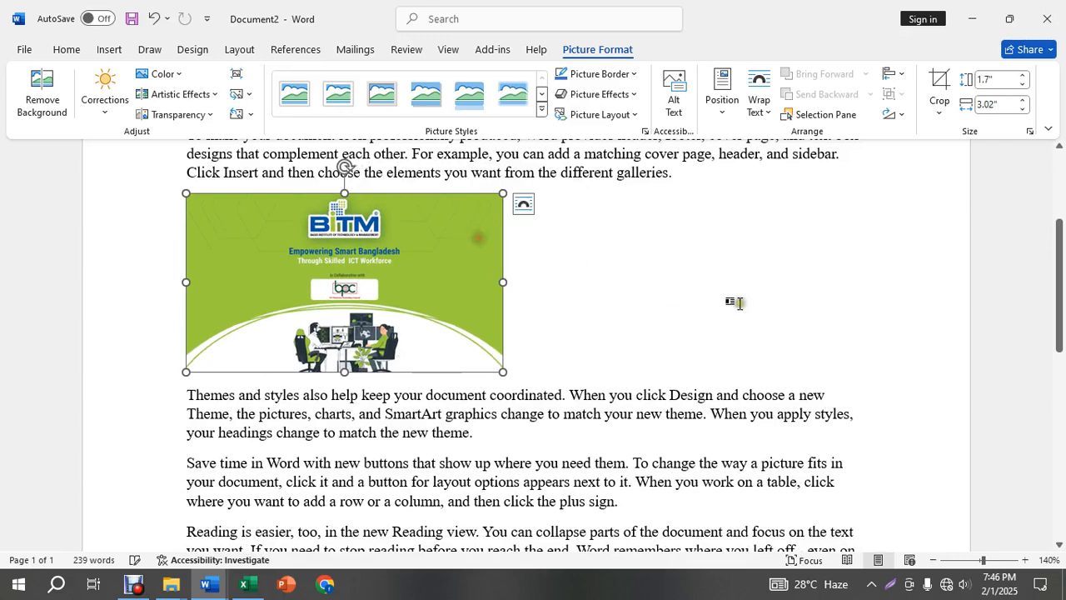
scroll(736, 304, "up", 4)
scroll(738, 307, "down", 3)
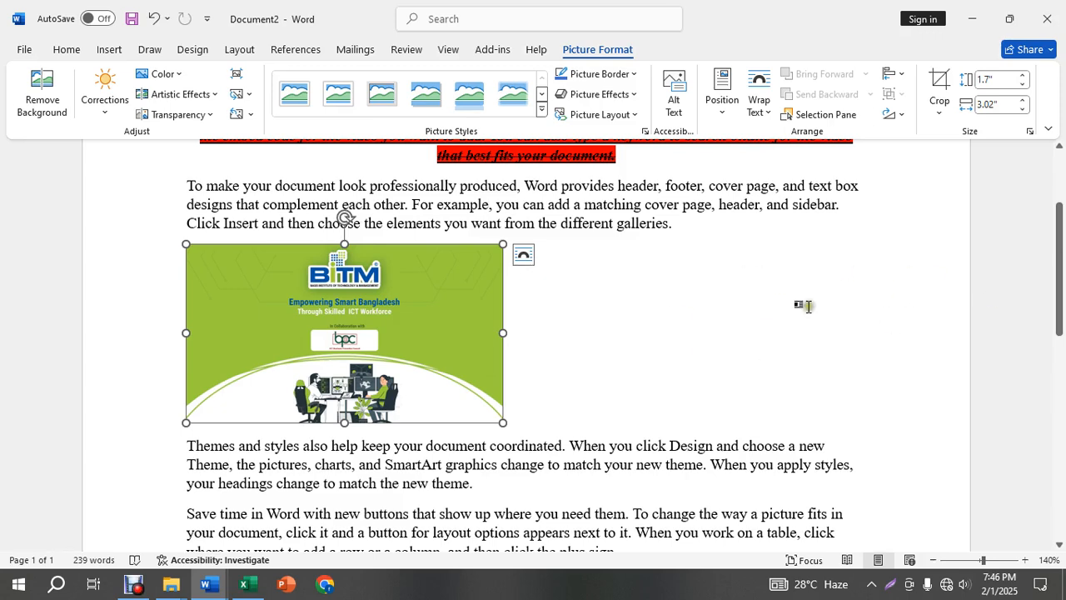
- Set the picture's text wrapping to Square
left_click(714, 327)
left_click_drag(714, 325, 710, 320)
right_click(430, 286)
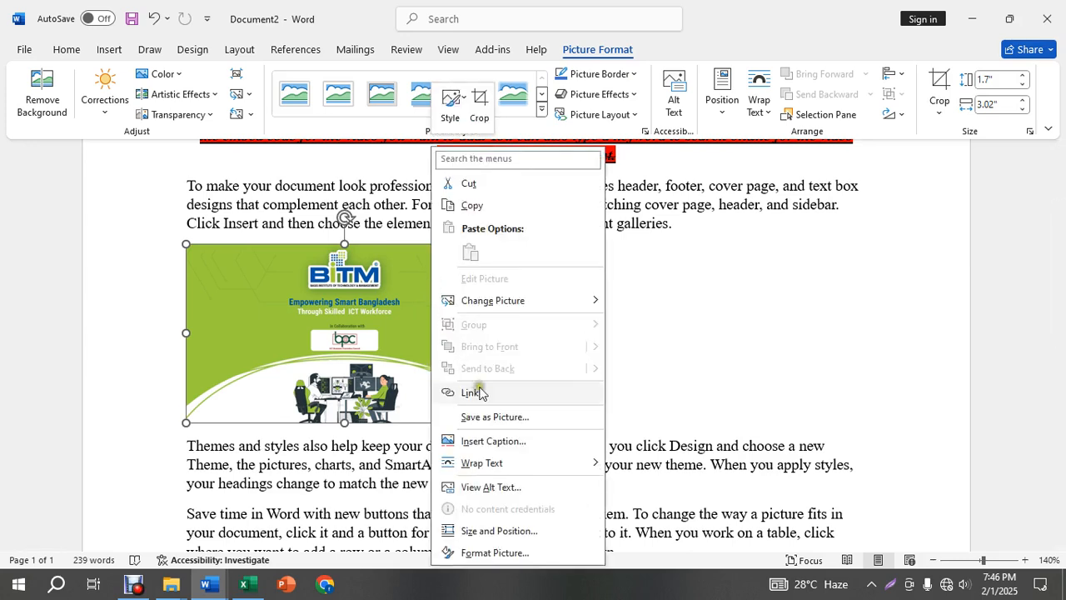
mouse_move(494, 469)
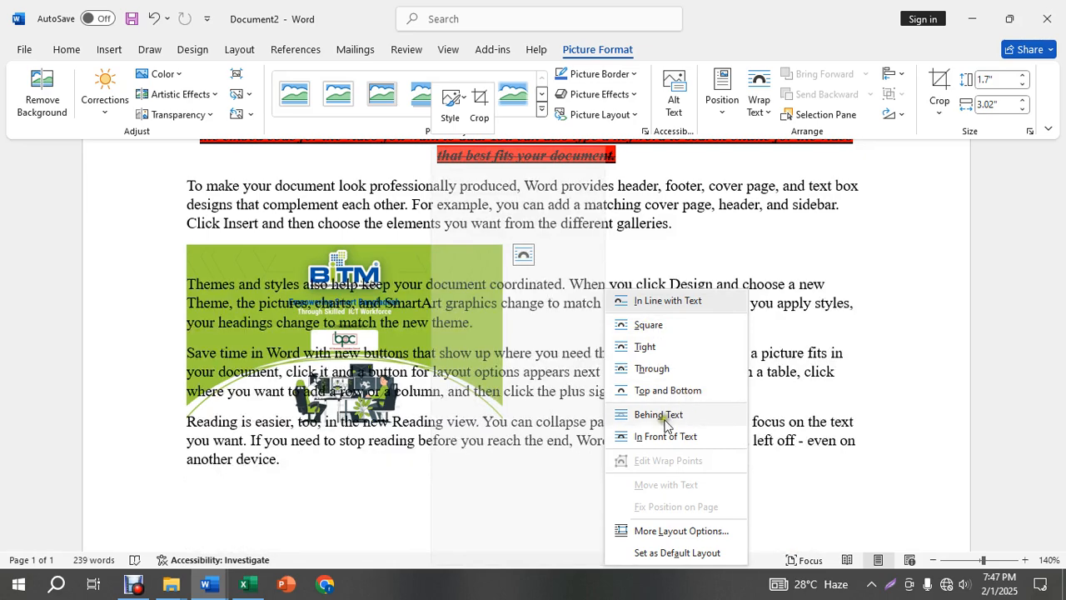
left_click(658, 331)
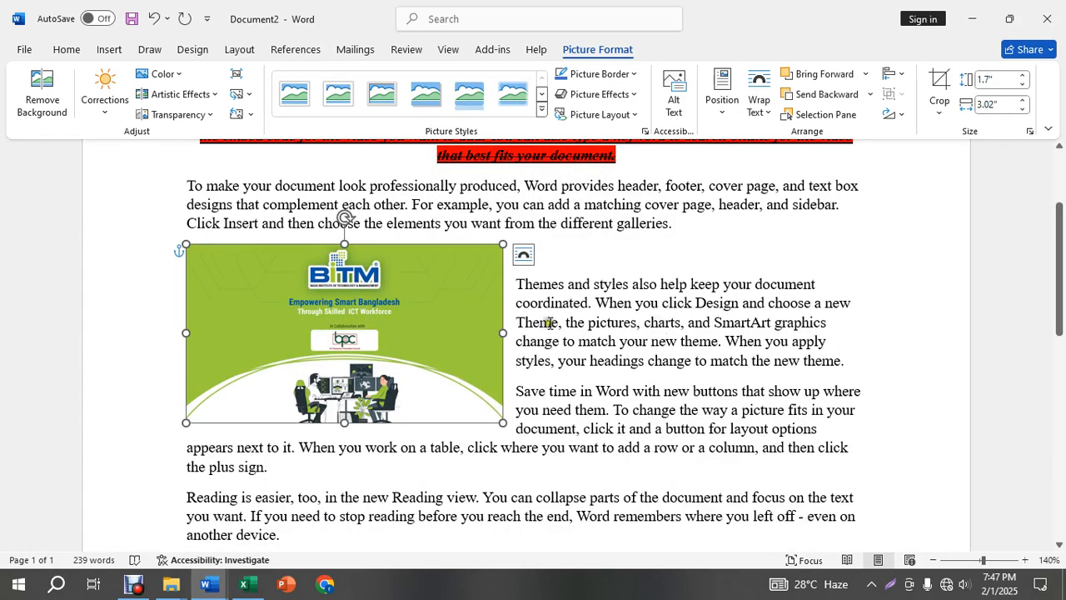
- Shrink the picture to about 0.94" by 1.67" and place it at the right margin beside the "Themes and styles" paragraph
left_click_drag(409, 320, 803, 325)
left_click_drag(583, 246, 727, 326)
left_click_drag(808, 360, 752, 277)
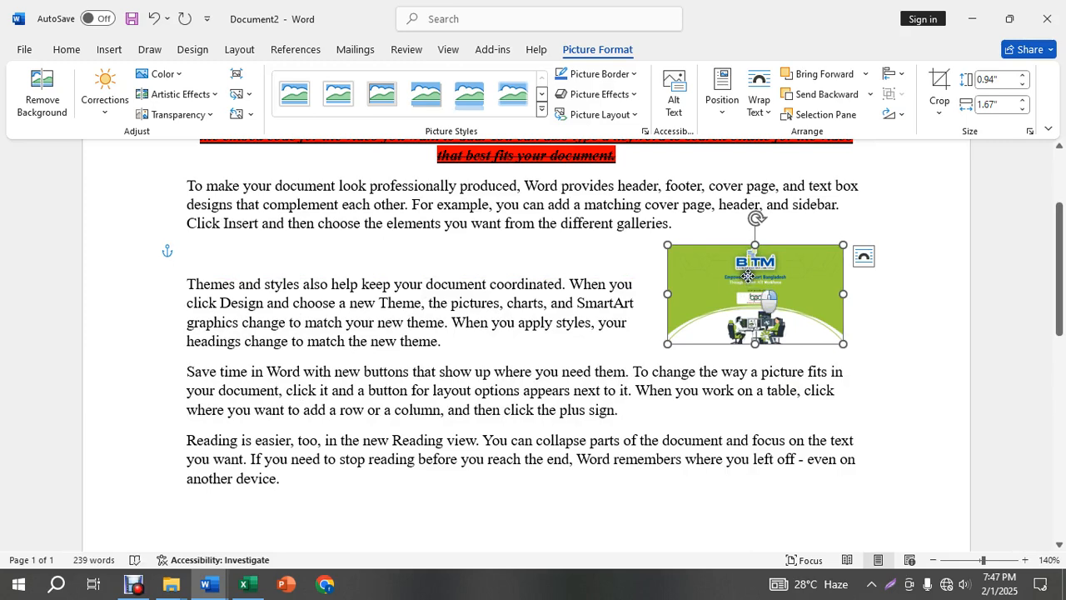
- Reapply Square text wrapping to the reduced picture
right_click(748, 278)
mouse_move(788, 466)
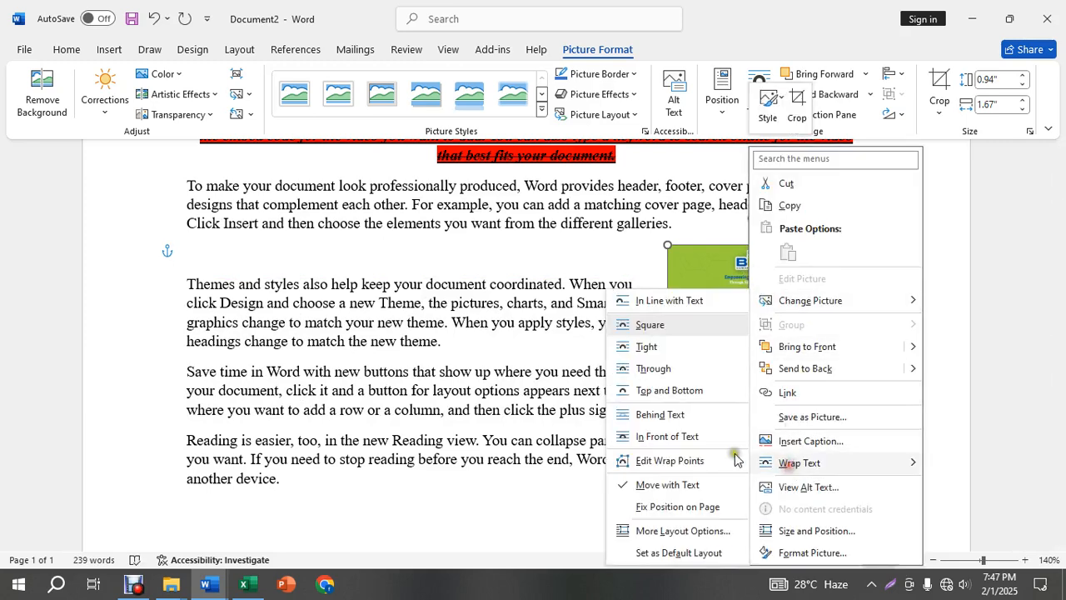
left_click(655, 324)
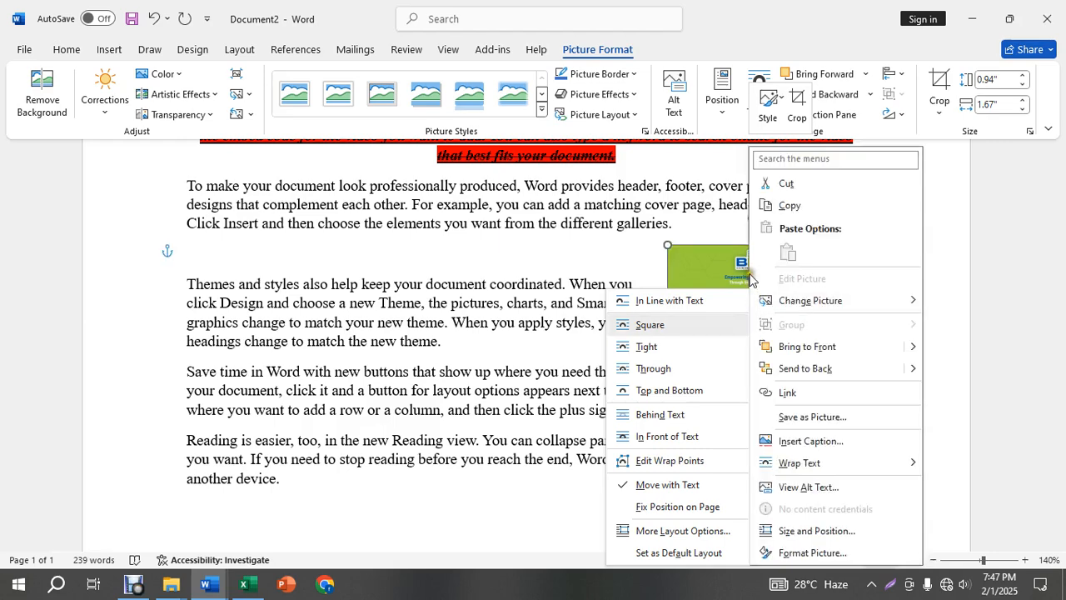
right_click(707, 283)
mouse_move(755, 463)
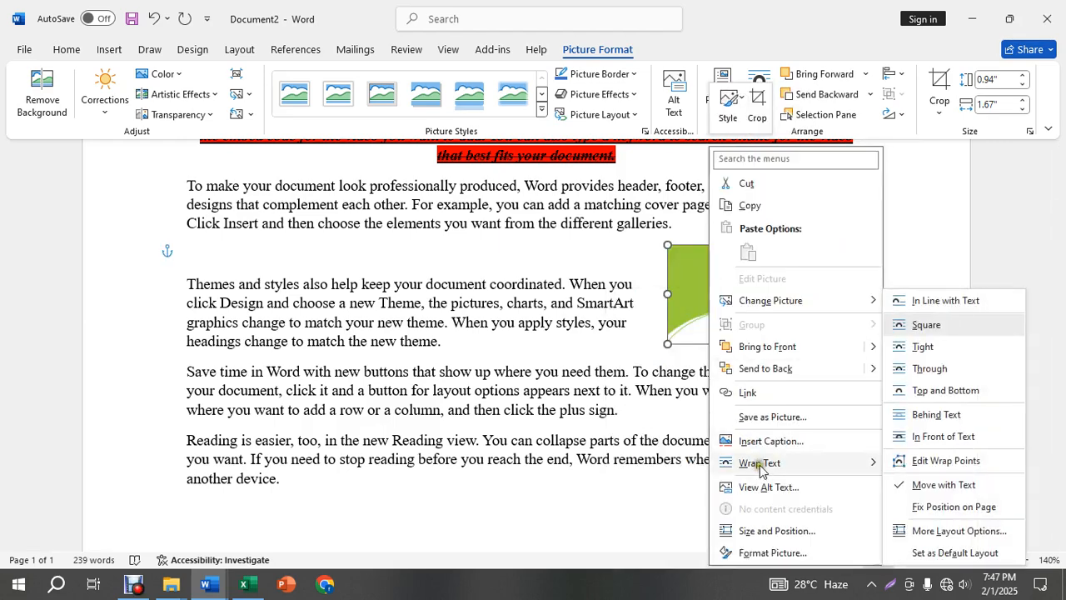
left_click(944, 325)
- Move the picture into the body text, enlarge it to about 1.15" by 2.04", and reposition it amid the "Themes and styles" paragraph
left_click_drag(777, 302, 592, 404)
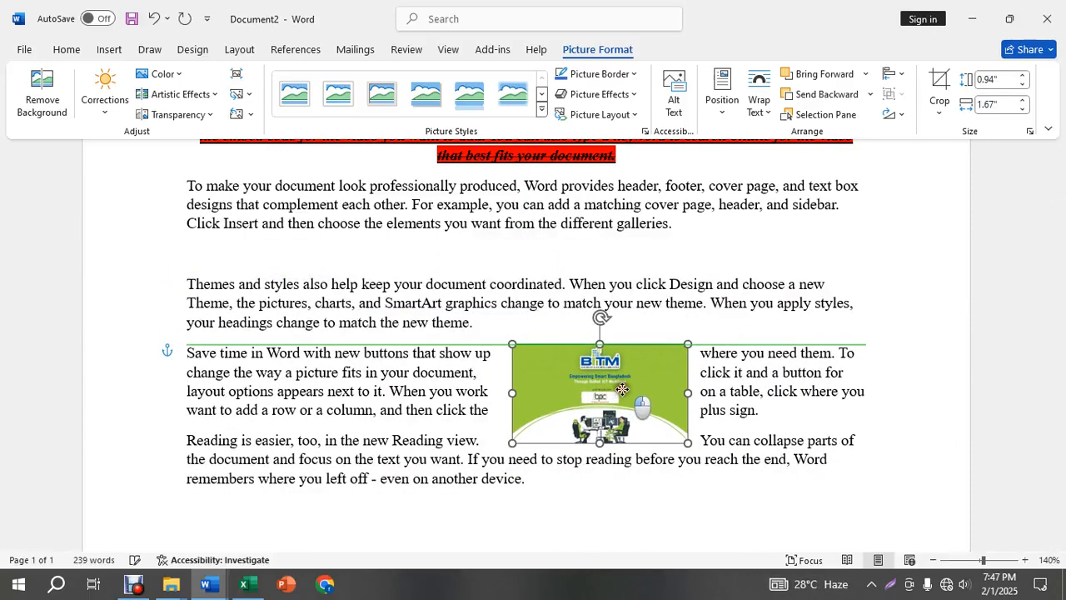
left_click_drag(686, 344, 726, 321)
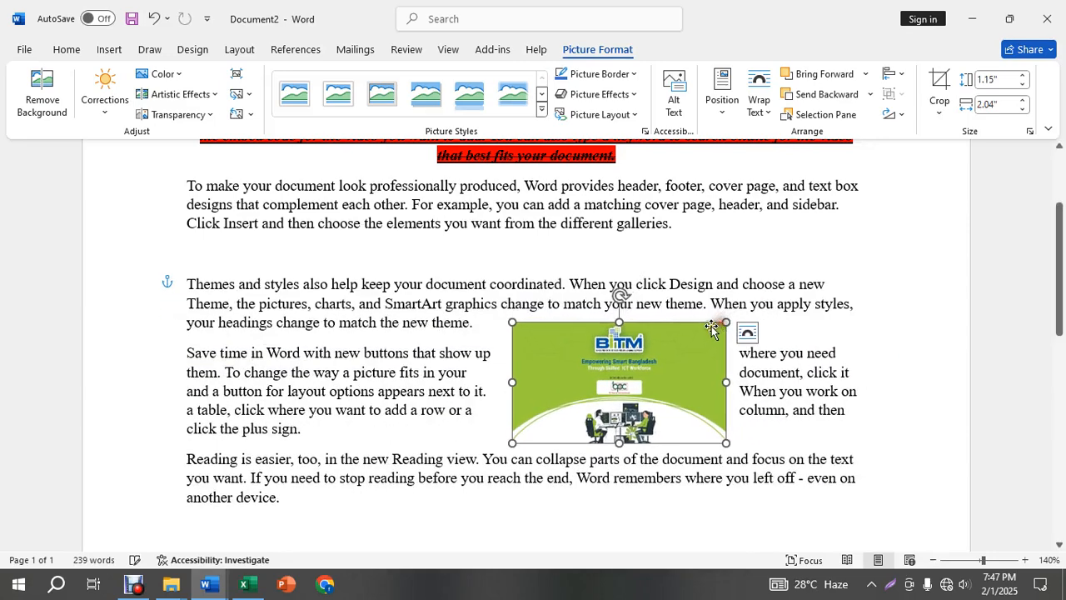
left_click_drag(639, 363, 518, 319)
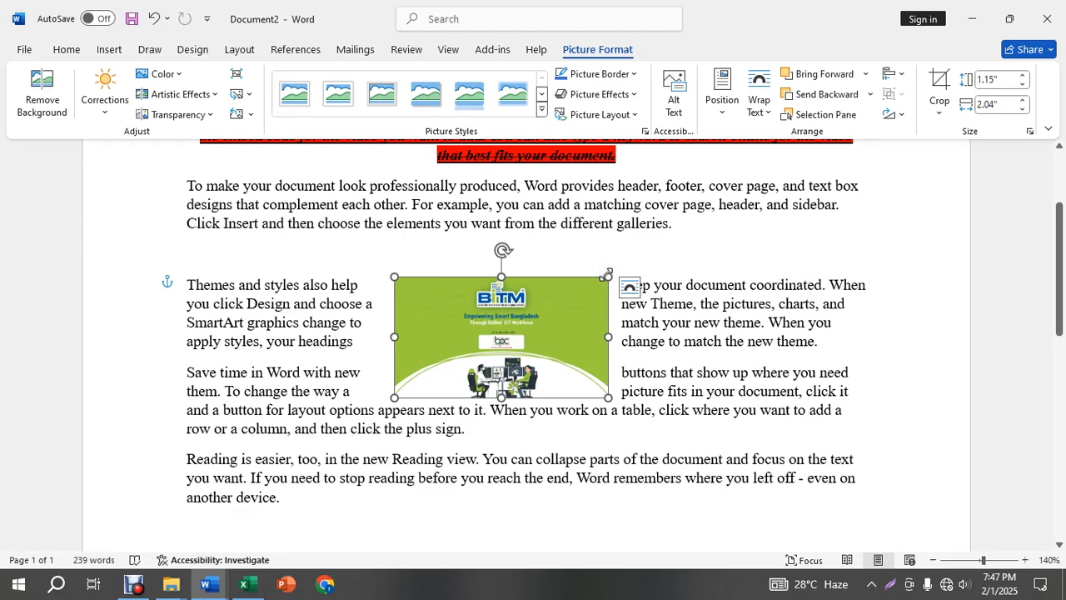
- Resize the picture to about 1.51" by 2.49" and center it across the "Themes and styles" and "Save time" paragraphs
left_click_drag(606, 275, 661, 267)
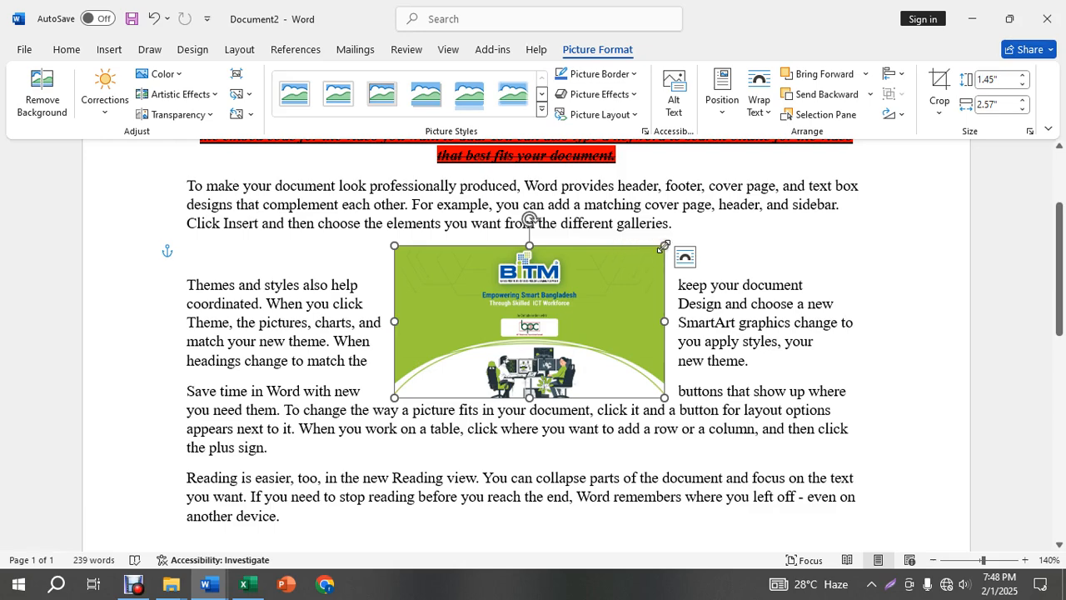
left_click_drag(664, 246, 625, 267)
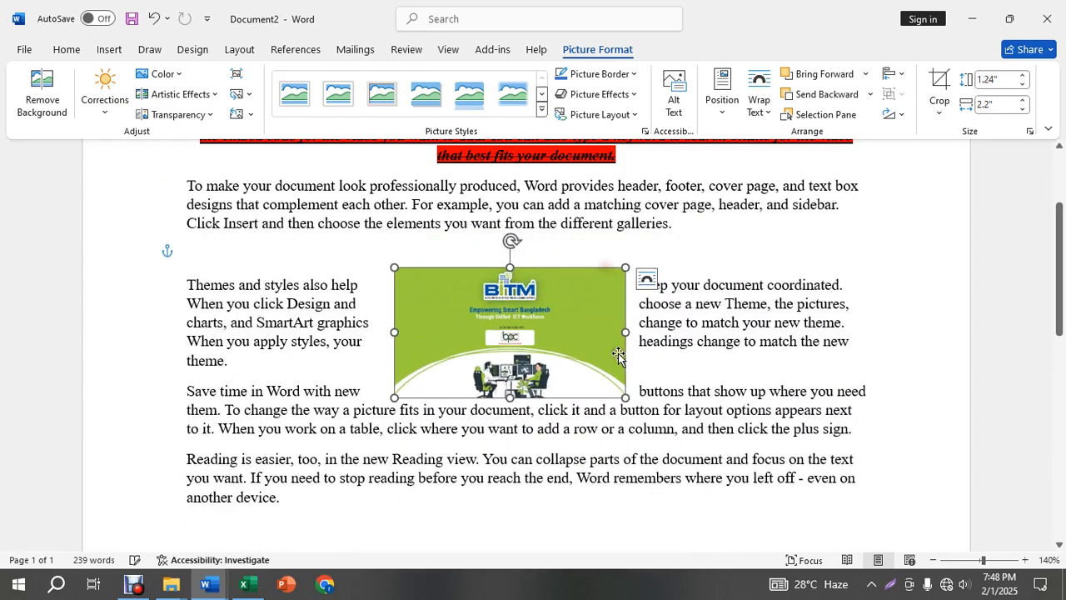
mouse_move(628, 328)
left_mouse_down()
mouse_move(738, 333)
mouse_move(602, 340)
mouse_move(608, 328)
left_mouse_up()
left_click_drag(605, 268, 656, 239)
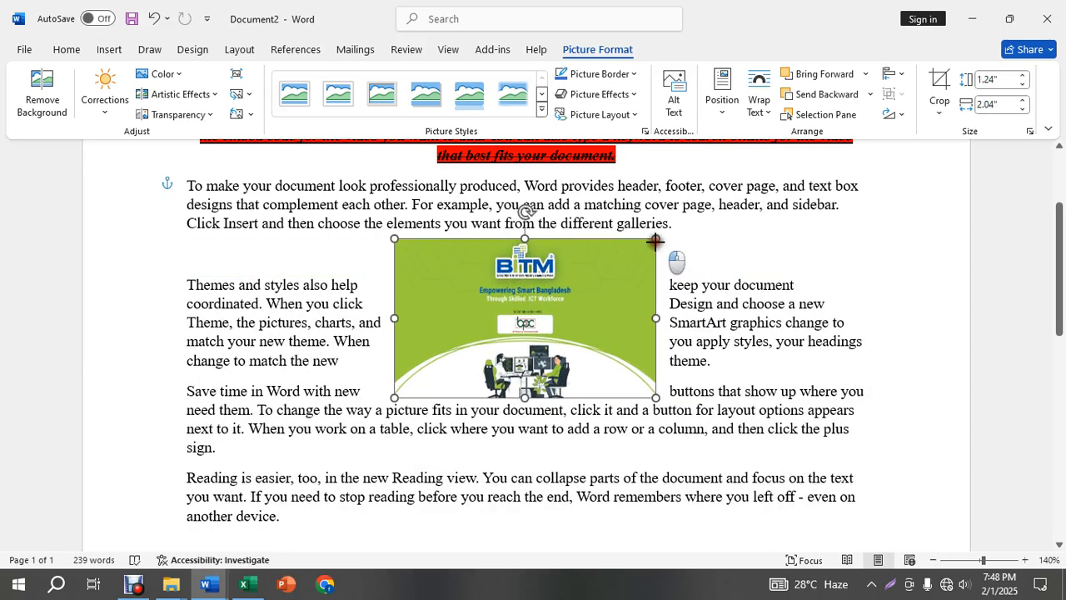
left_click_drag(545, 296, 532, 335)
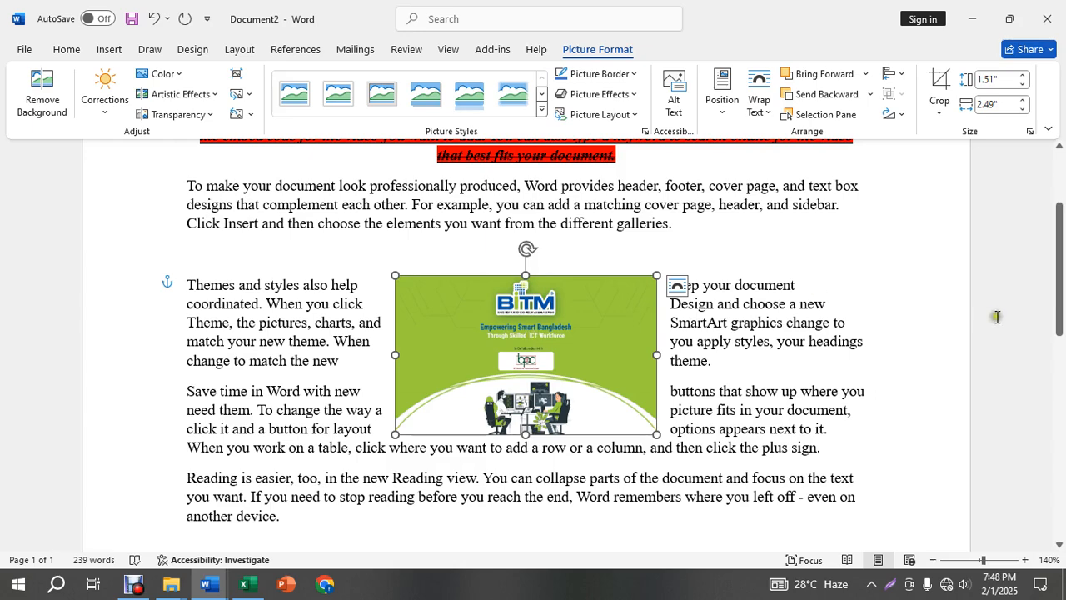
left_click(133, 583)
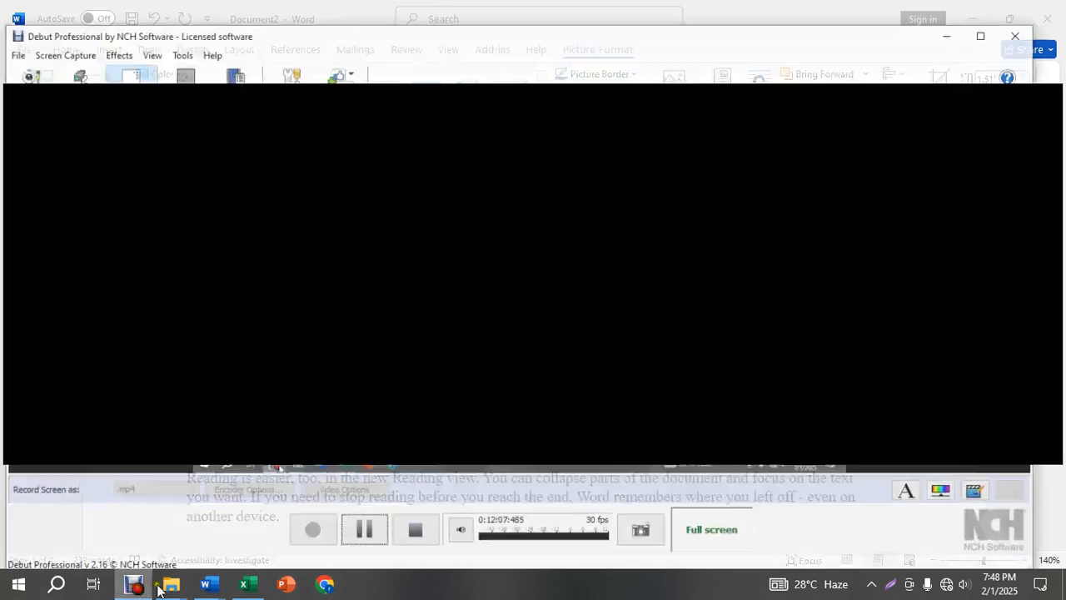
left_click(376, 531)
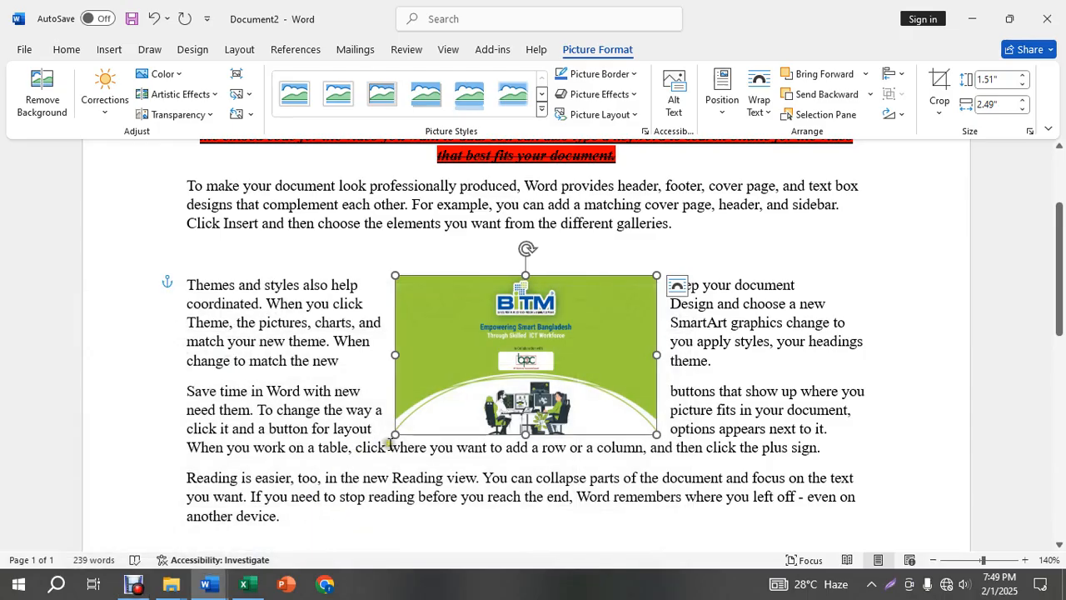
- Switch back to the Microsoft Office Specialist course document to check its list of topics
mouse_move(206, 588)
left_click(152, 508)
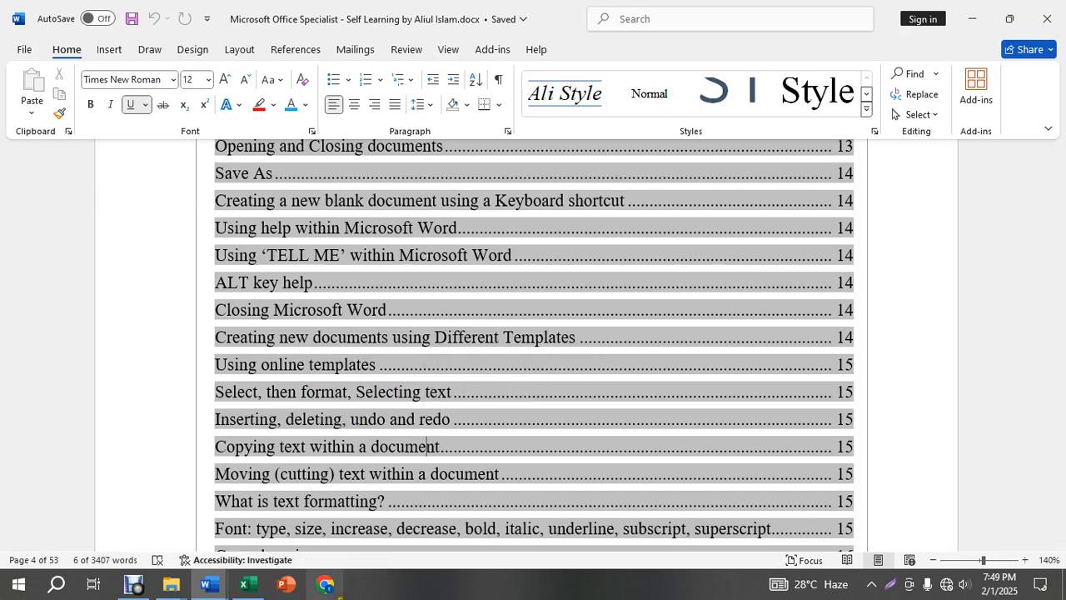
- Switch back to Document2, which holds the sample text and the picture
mouse_move(207, 590)
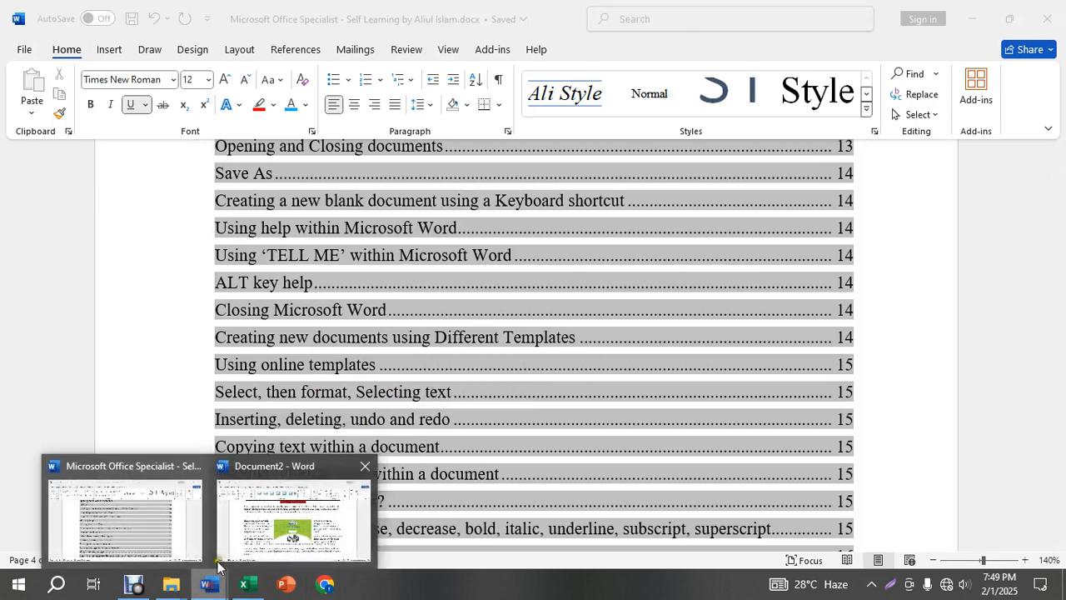
left_click(300, 520)
left_click(717, 324)
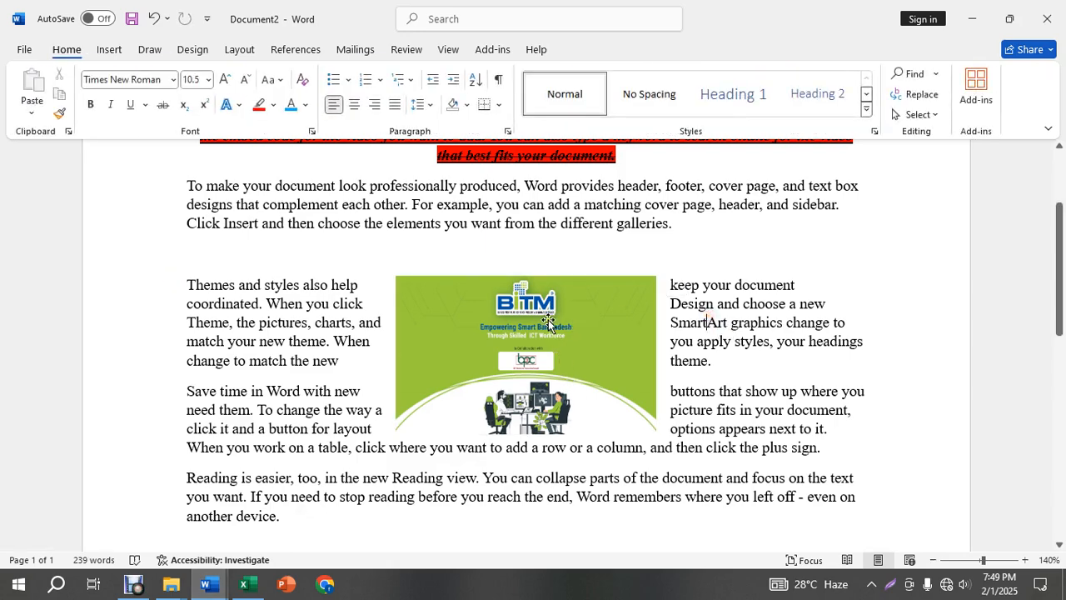
- Delete the picture along with the "Themes and styles" and "Save time in Word" paragraphs
left_click(509, 316)
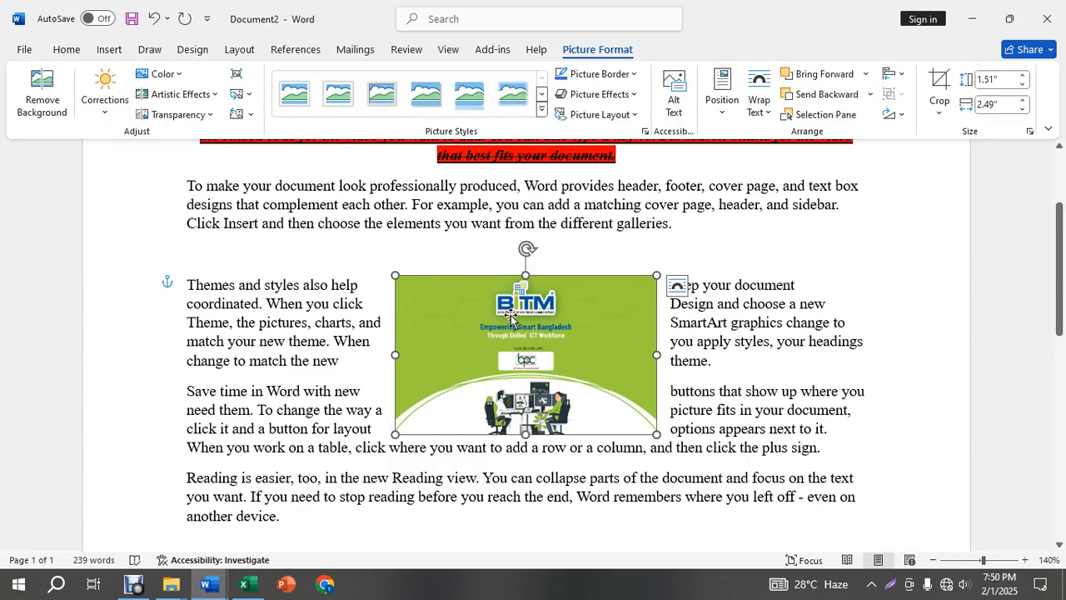
key("Delete")
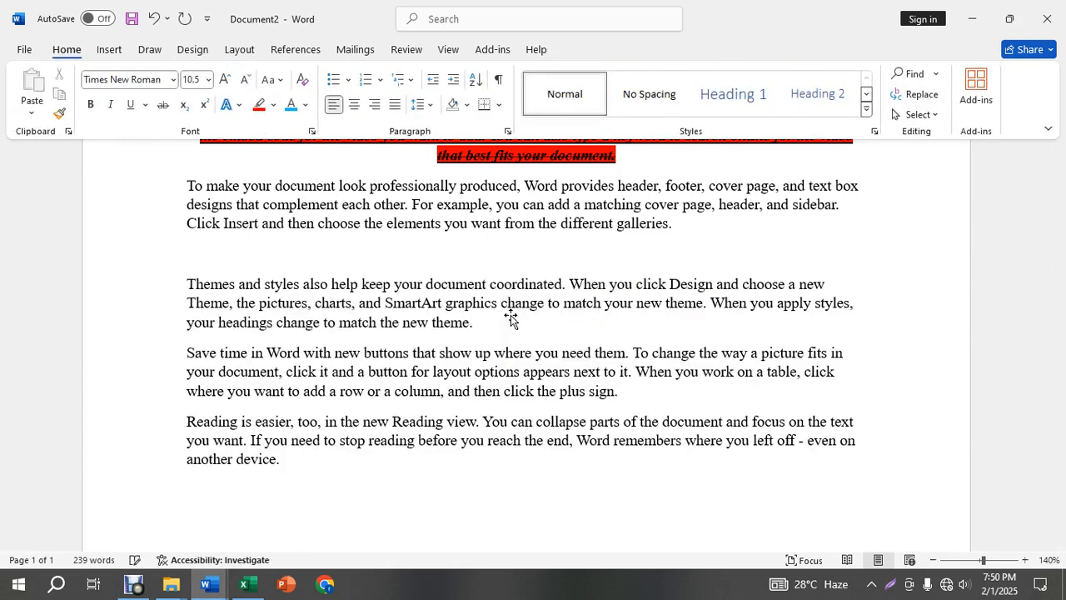
left_click_drag(510, 319, 192, 284)
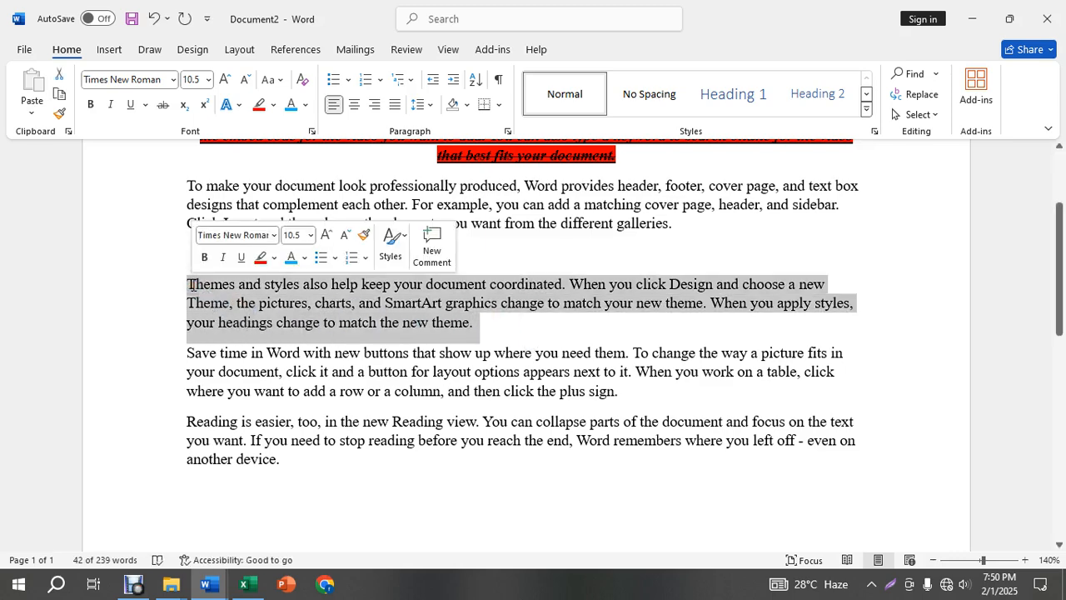
key("Delete")
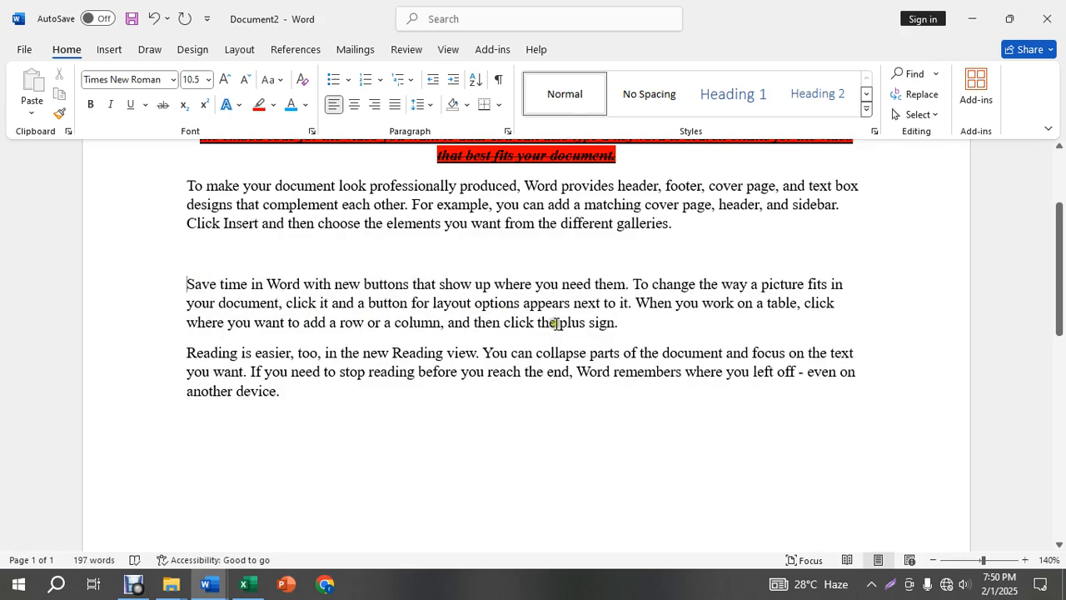
left_click_drag(653, 332, 187, 273)
key("ctrl+c")
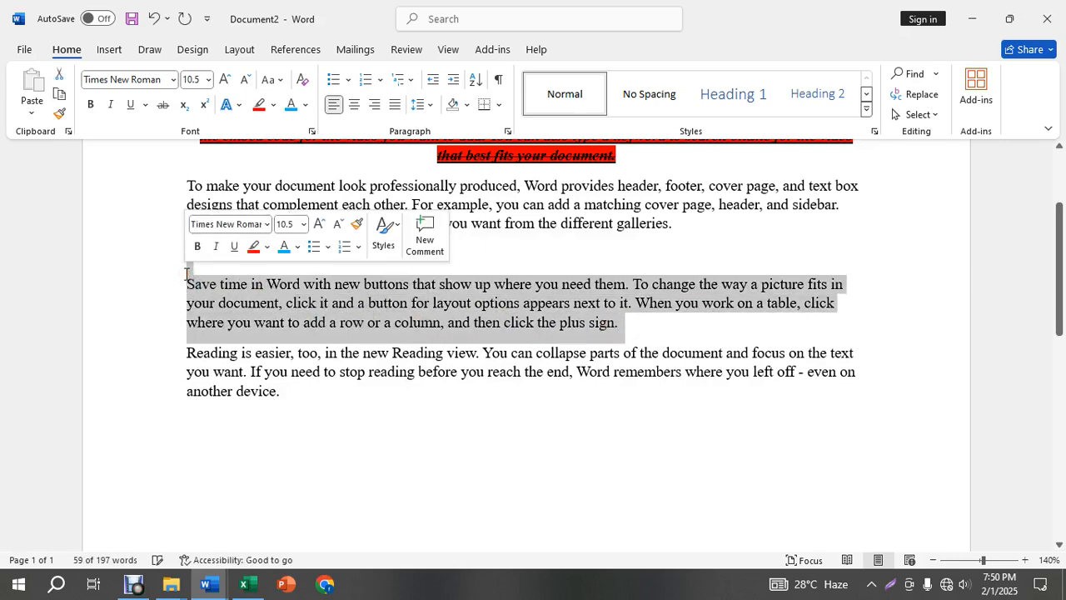
key("Delete")
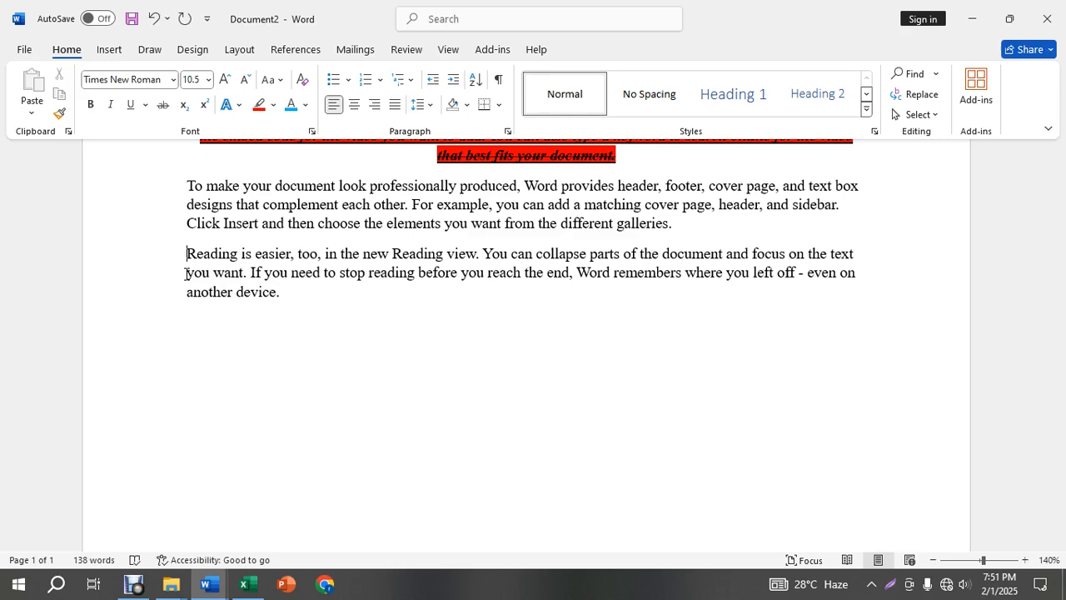
- Undo the deletions of the two paragraphs and the picture
scroll(552, 239, "up", 3)
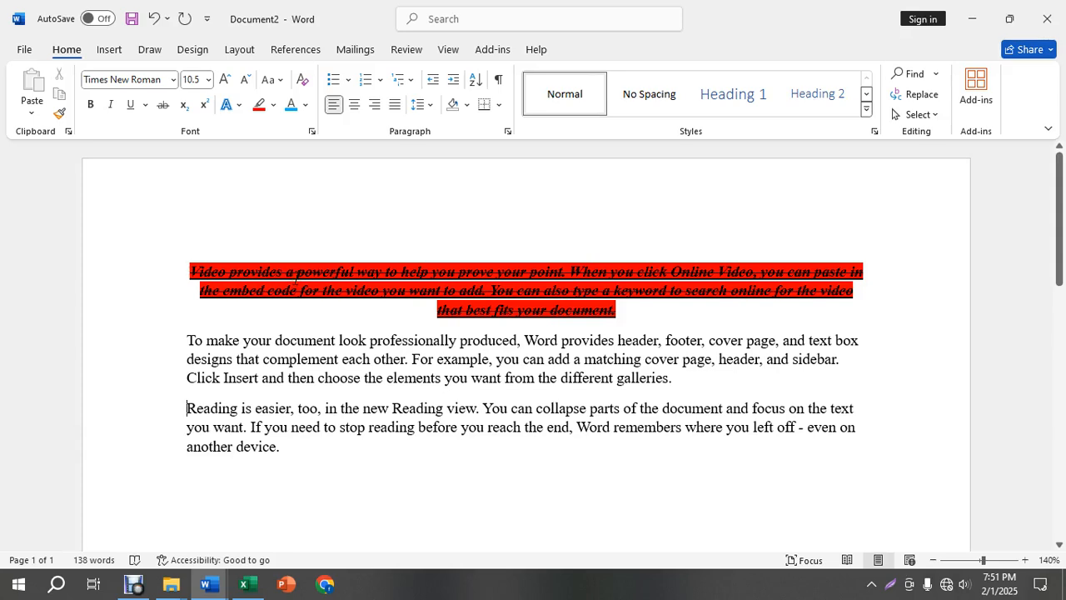
key("ctrl+v")
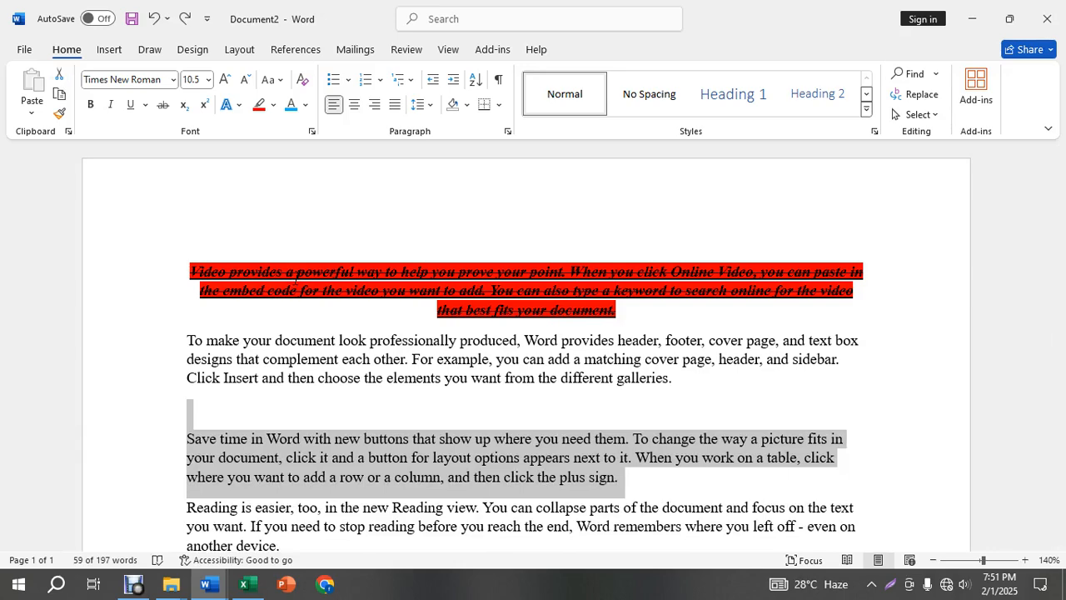
type("Themes and styles also help keep your document coordinated. When you click Design and choose a new Theme, the pictures, charts, and SmartArt graphics change to match your new theme. When you apply styles, your headings change to match the new theme.")
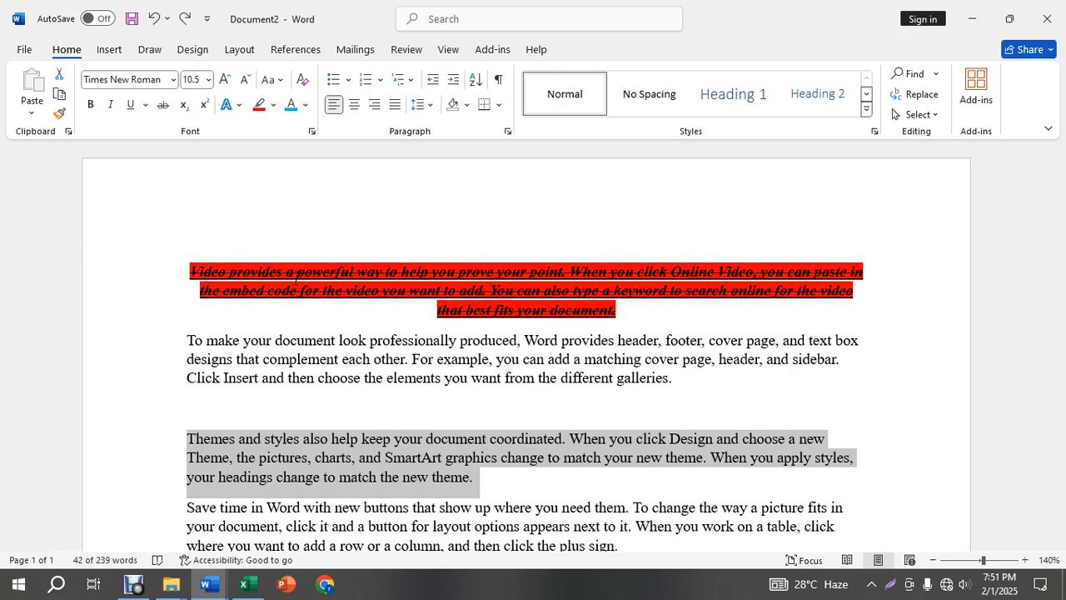
key("ctrl+v")
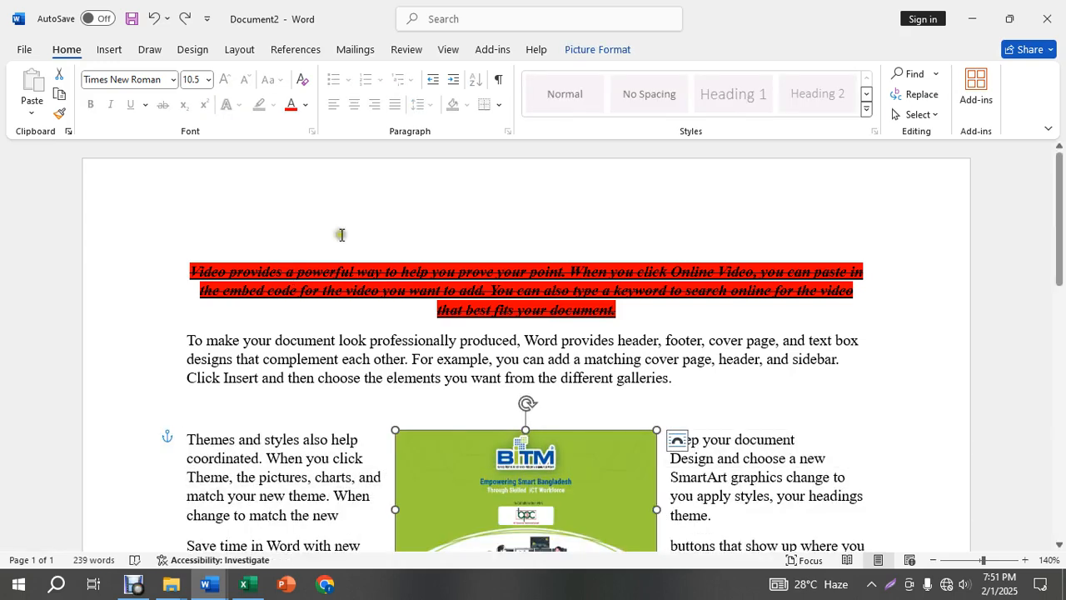
- Move the picture up so it spans the "To make your document look" and "Themes and styles" paragraphs
scroll(543, 372, "down", 3)
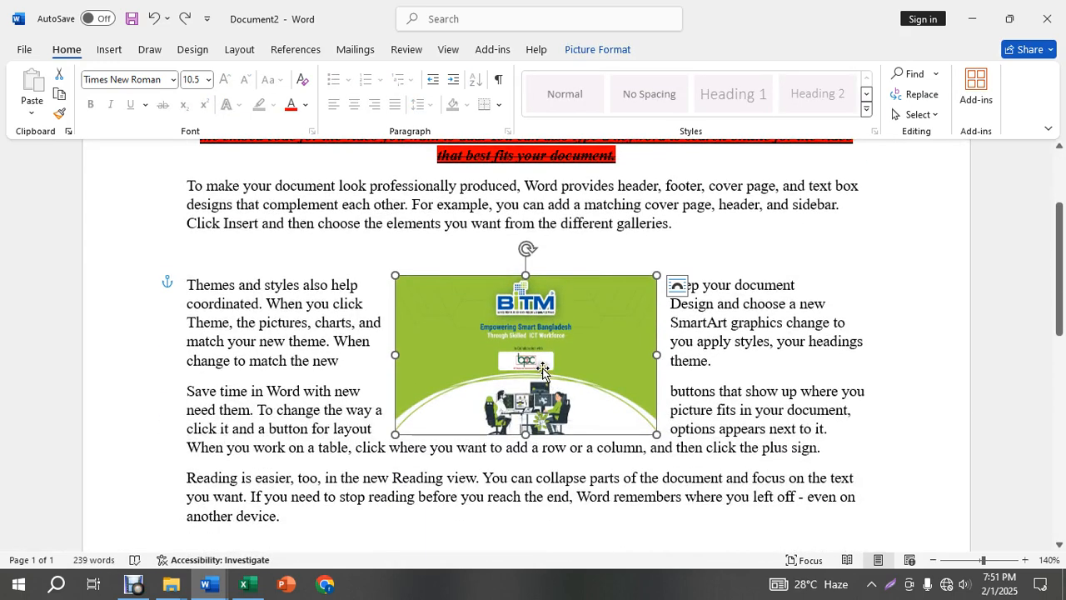
left_click_drag(543, 372, 554, 278)
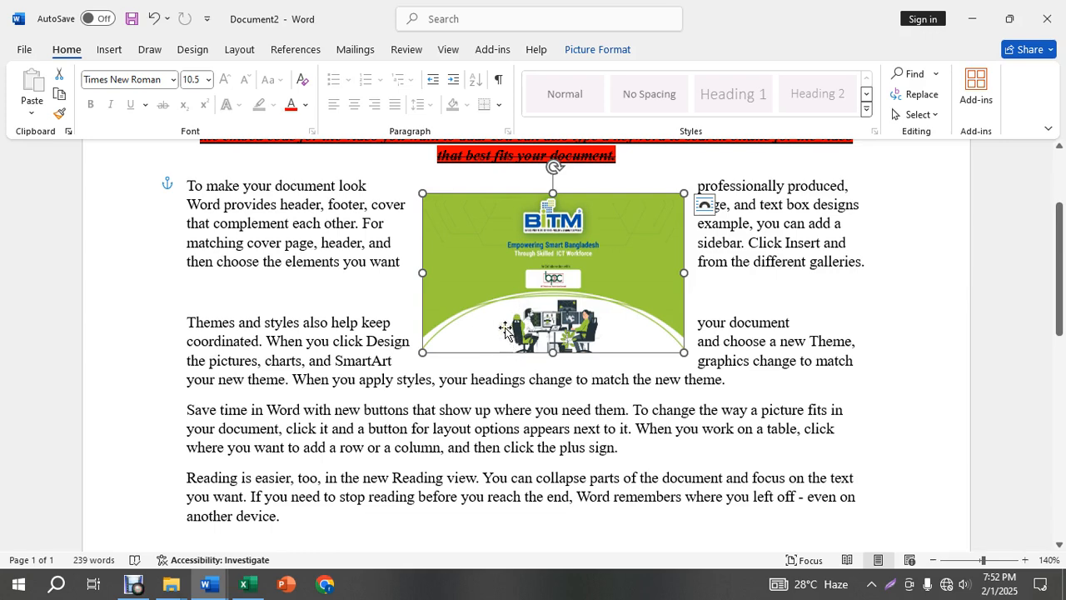
left_click(303, 344)
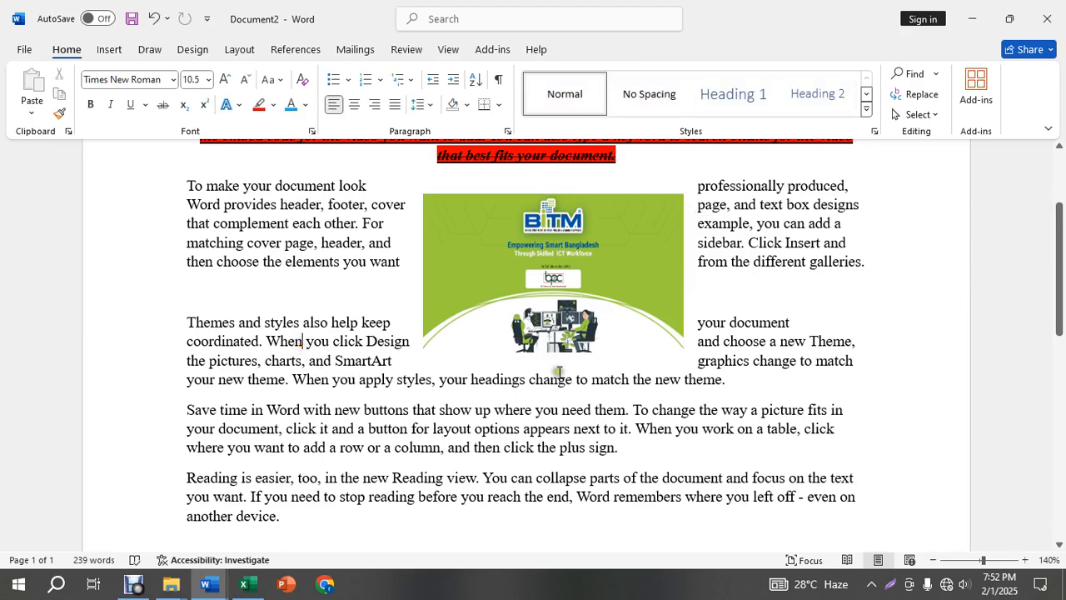
left_click_drag(761, 395, 183, 320)
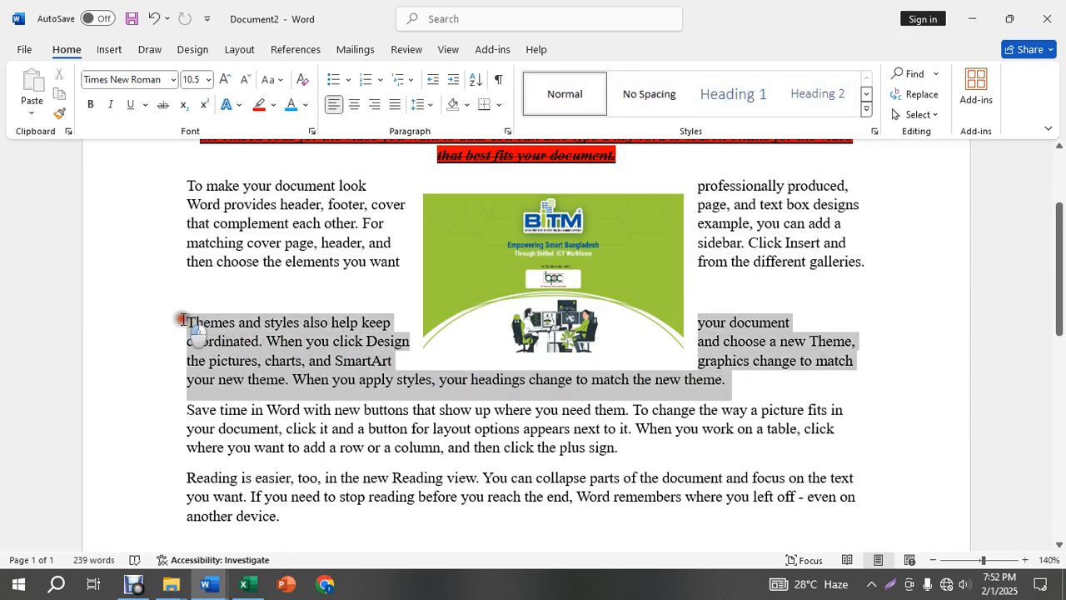
left_click_drag(512, 323, 493, 301)
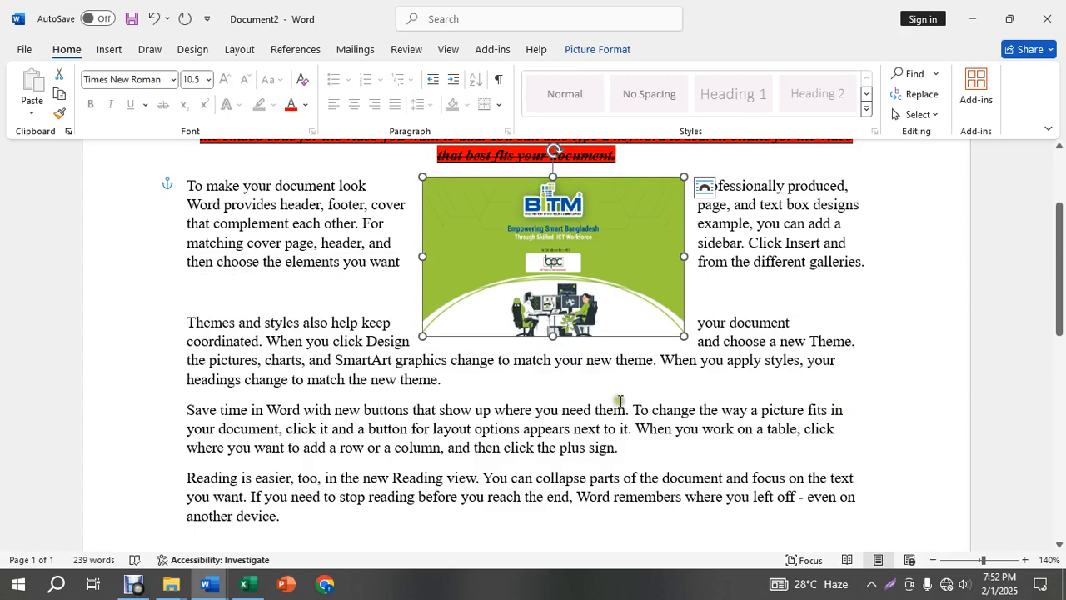
- Delete the "Themes and styles" paragraph and move the picture to the right margin beside the remaining text
left_click_drag(505, 388, 157, 324)
key("Delete")
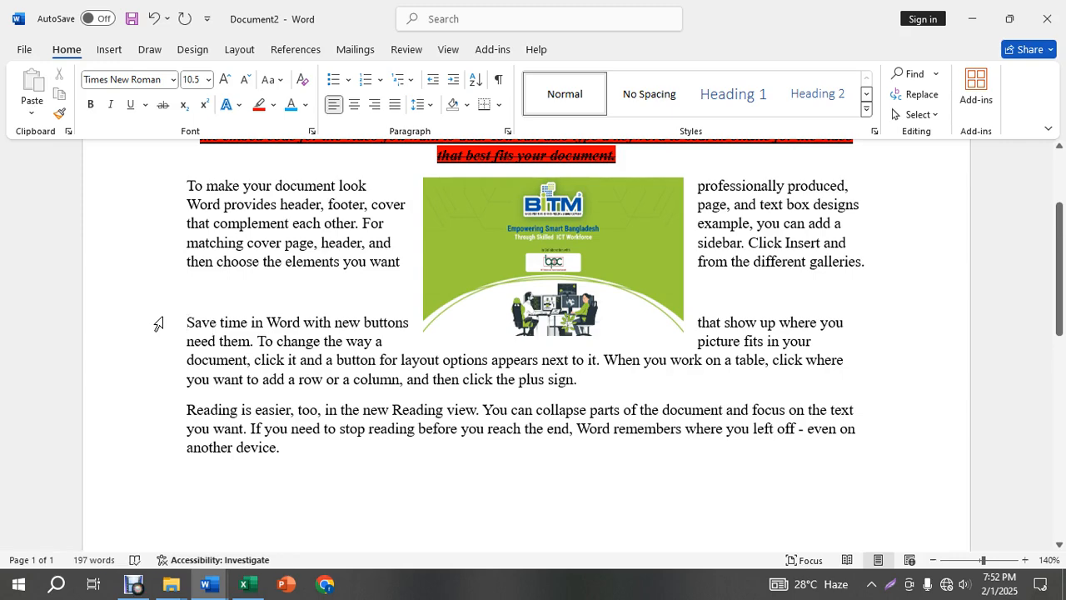
left_click_drag(540, 239, 728, 238)
left_click(335, 308)
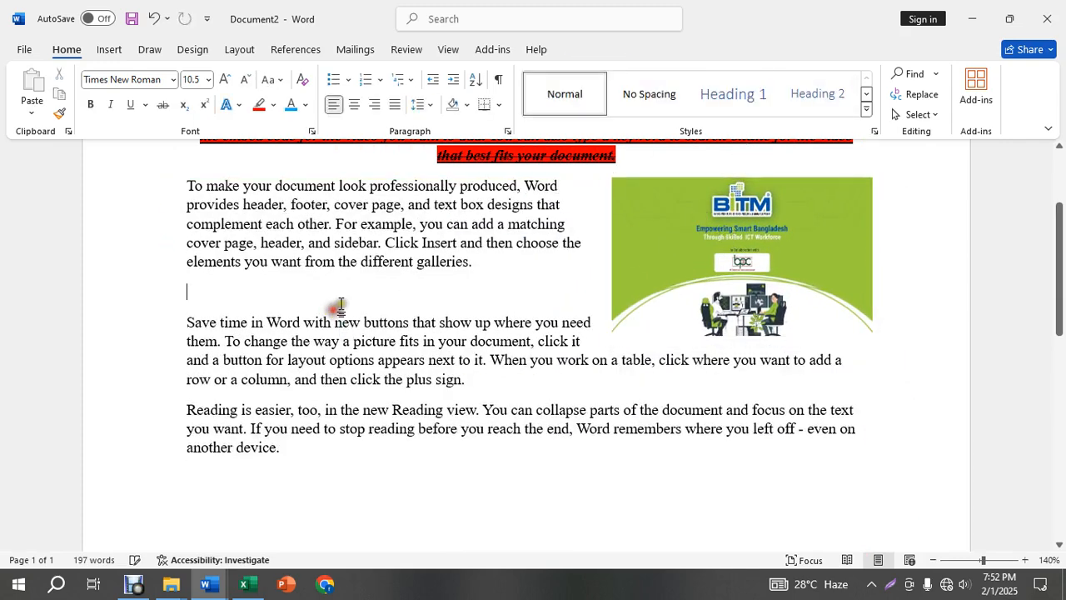
- Select the whole document and lay it out in two columns
scroll(358, 300, "up", 3)
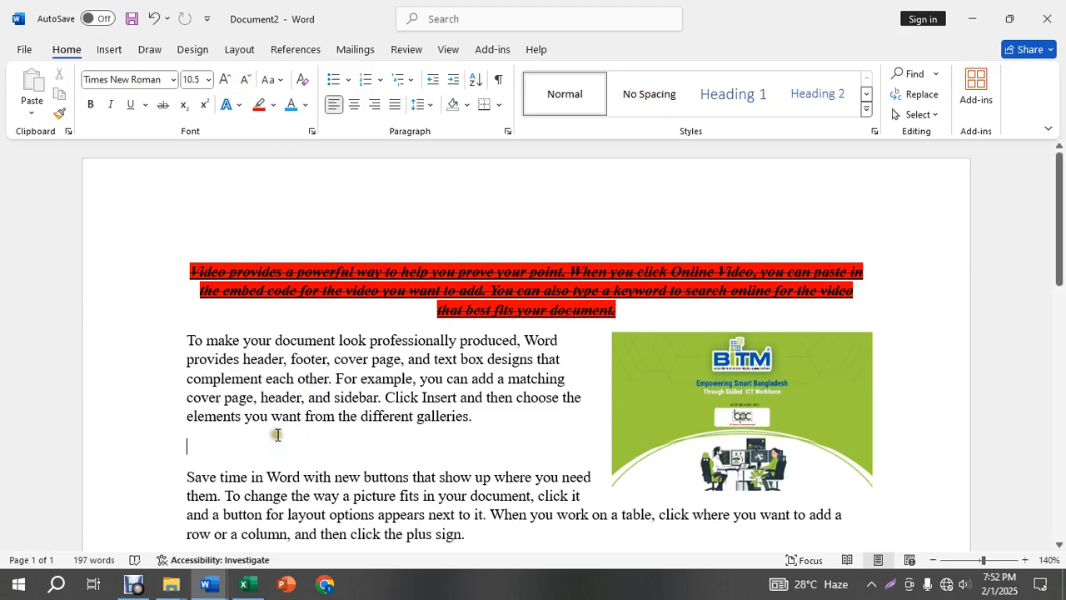
key("ctrl+a")
left_click(107, 49)
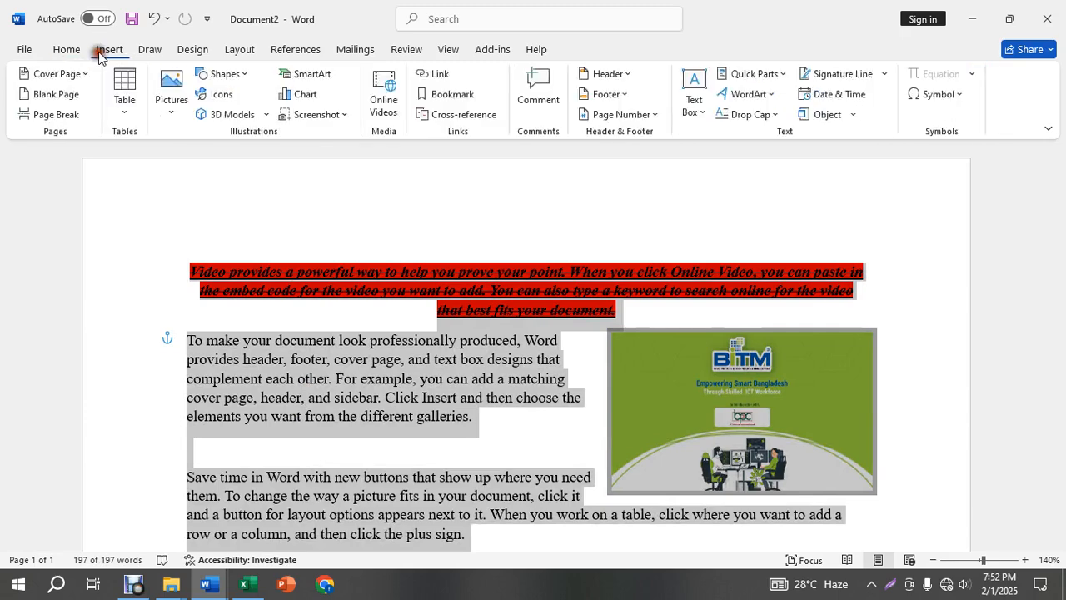
left_click(194, 49)
left_click(236, 50)
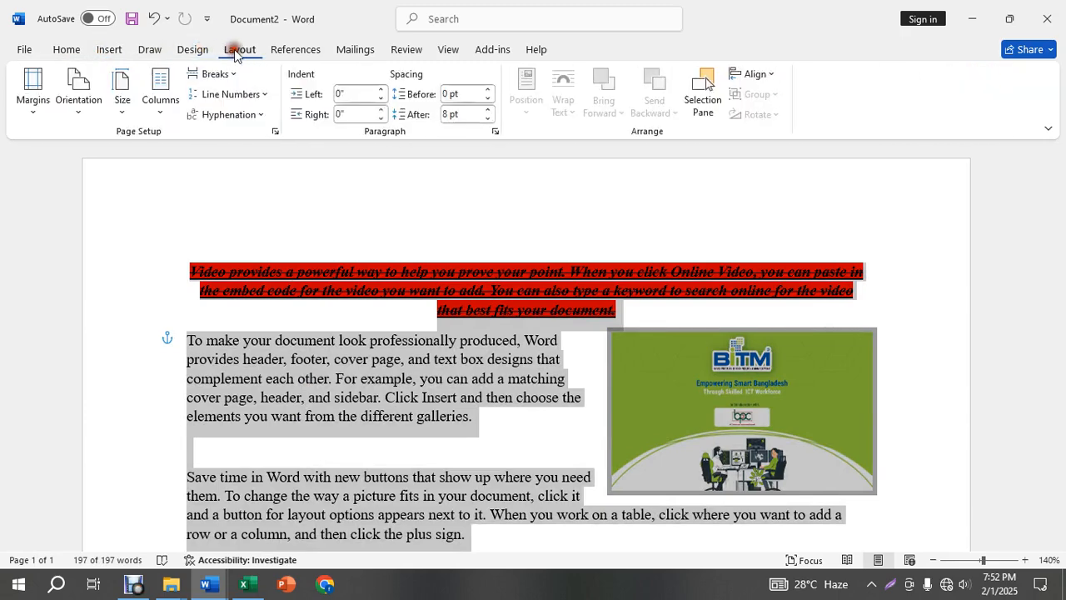
left_click(157, 105)
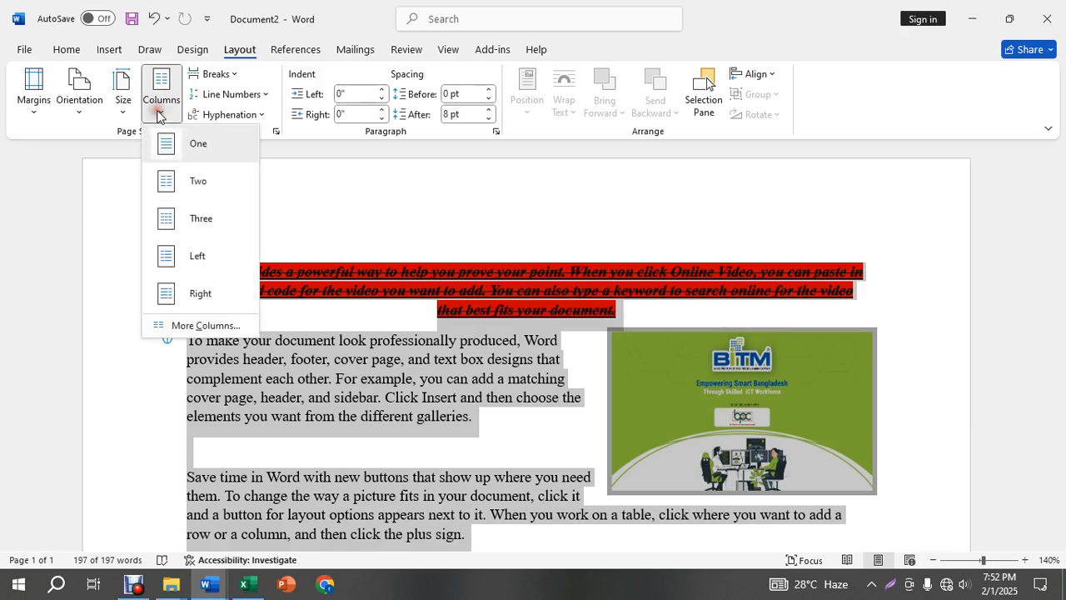
left_click(207, 188)
scroll(575, 316, "down", 8)
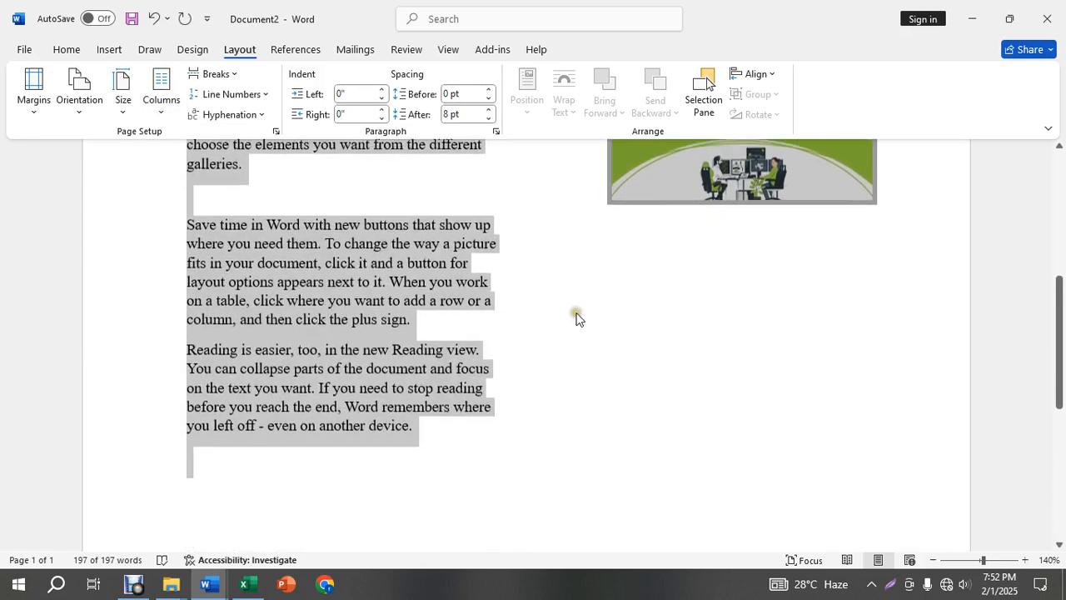
scroll(576, 311, "up", 5)
scroll(574, 312, "down", 2)
- Copy the entire document content and paste it twice at the end of the text
left_click(281, 368)
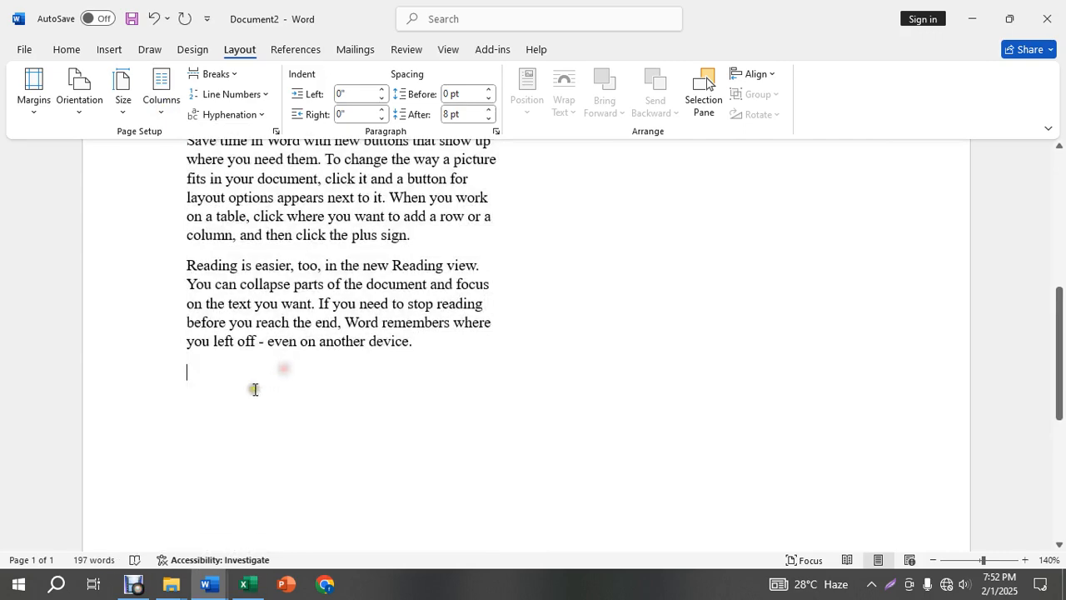
key("ctrl+a")
key("ctrl+v")
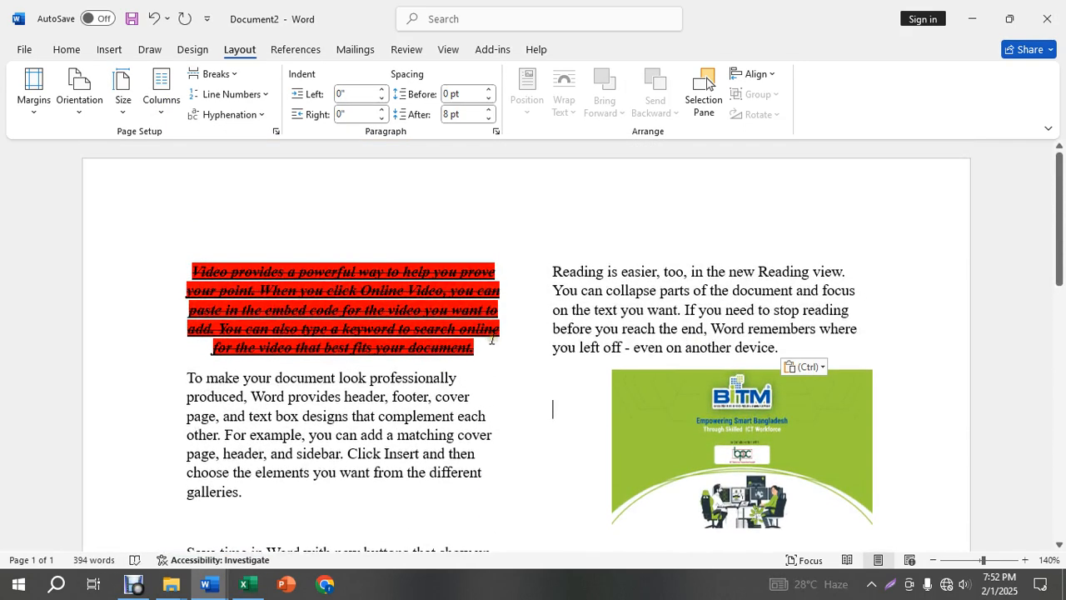
left_click(554, 408)
key("ctrl+v")
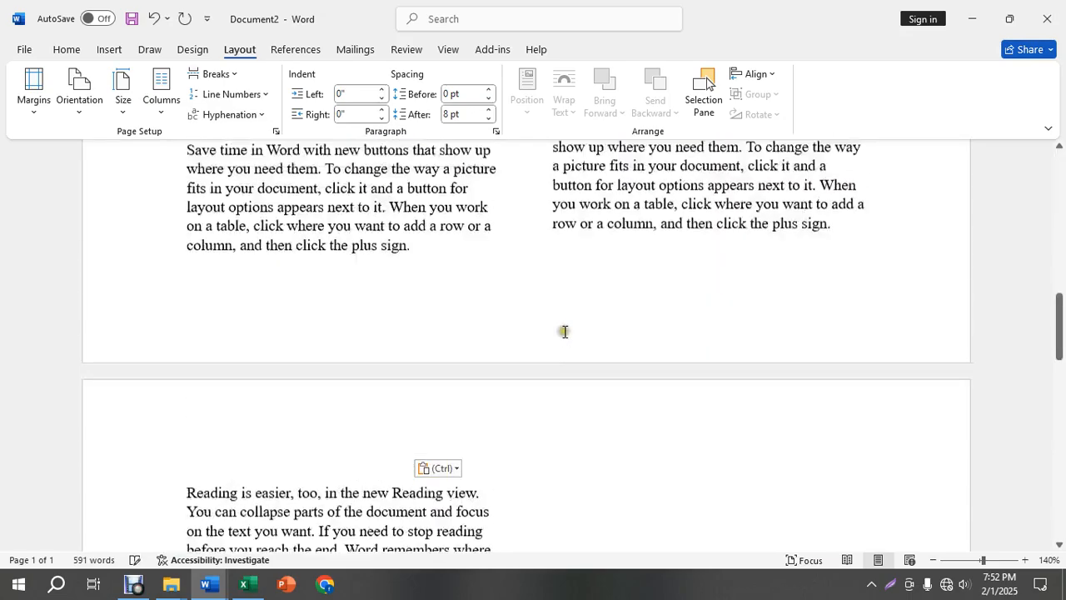
- Move one picture into the first column, directly beneath the red-highlighted "Video provides" paragraph
scroll(703, 295, "up", 8)
left_click_drag(704, 294, 292, 290)
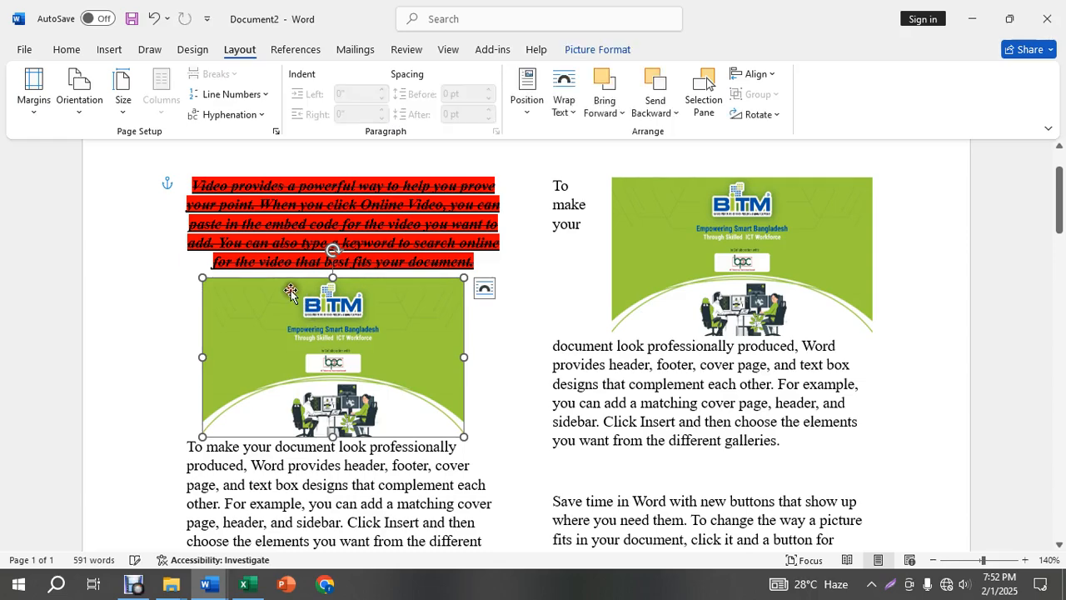
- Move the second picture down the second column to the "Reading is easier" paragraph and shrink it so the text wraps around it
left_click_drag(603, 281, 634, 389)
scroll(529, 340, "down", 2)
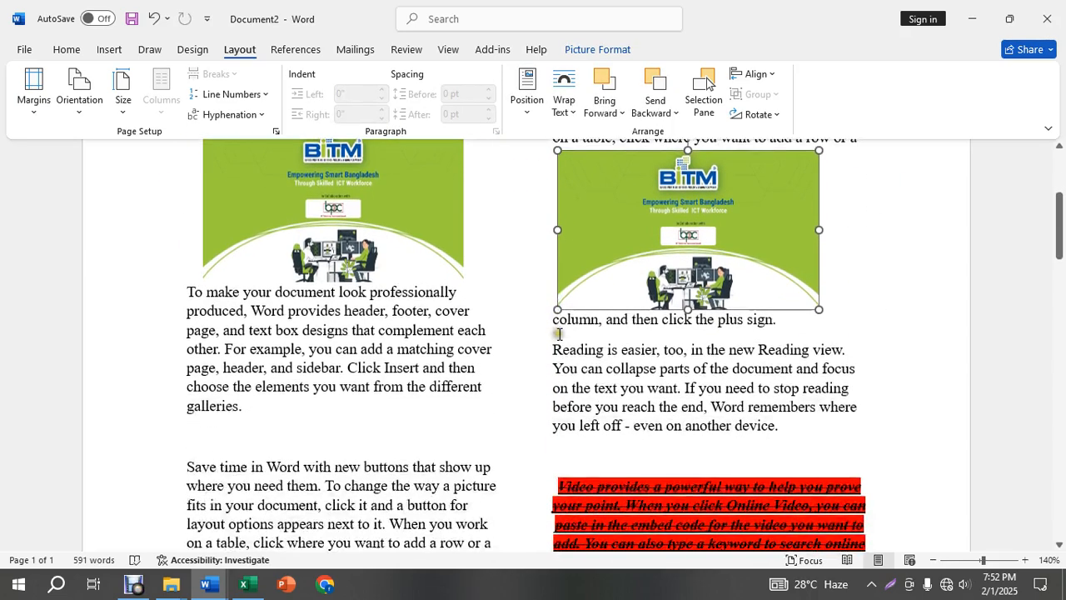
left_click_drag(652, 298, 672, 333)
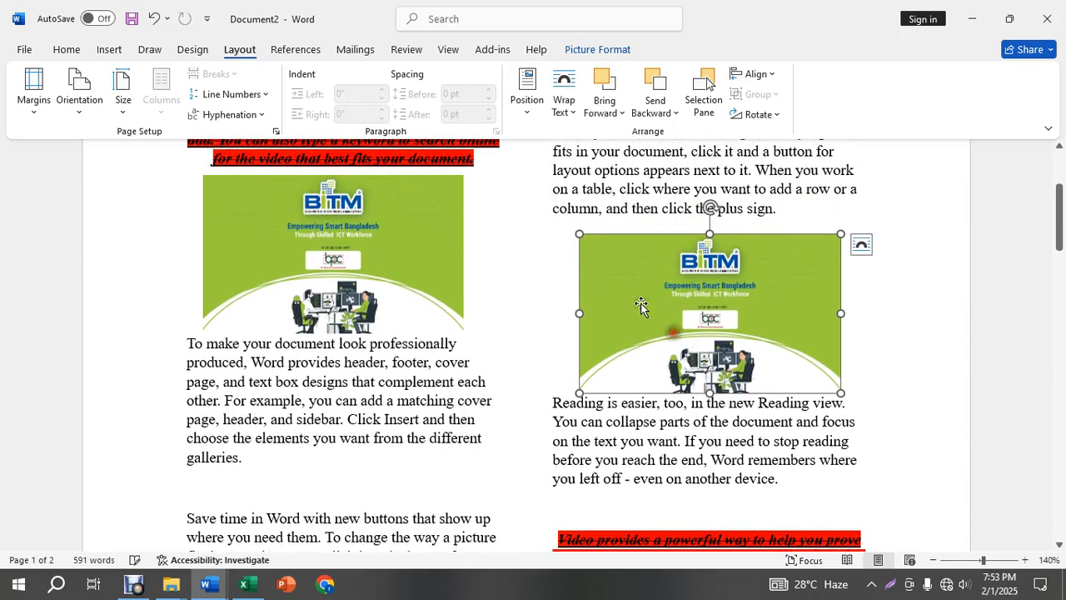
left_click_drag(579, 233, 713, 289)
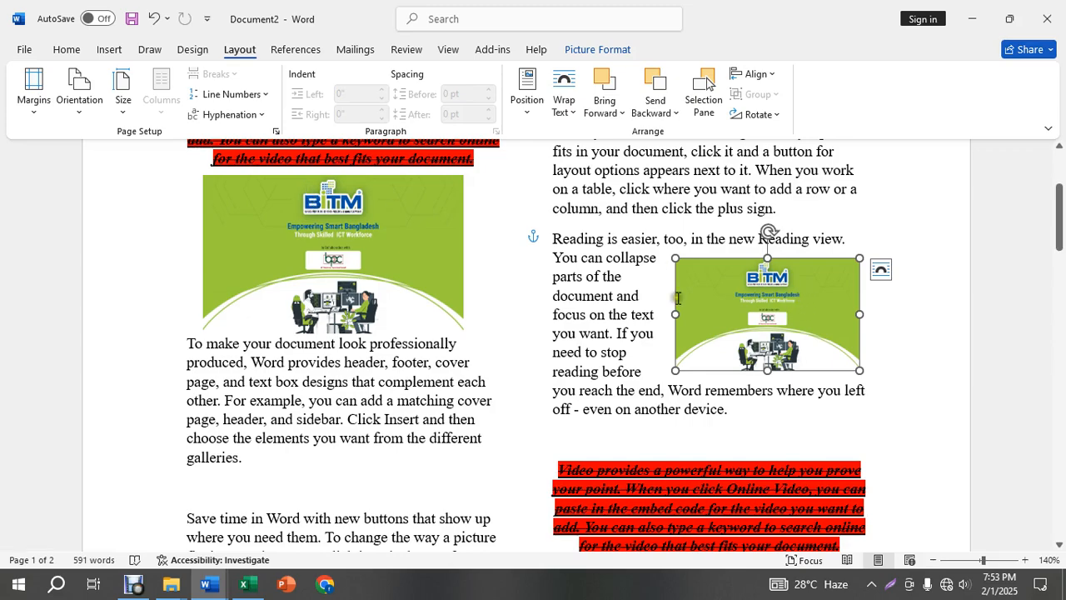
scroll(583, 277, "up", 4)
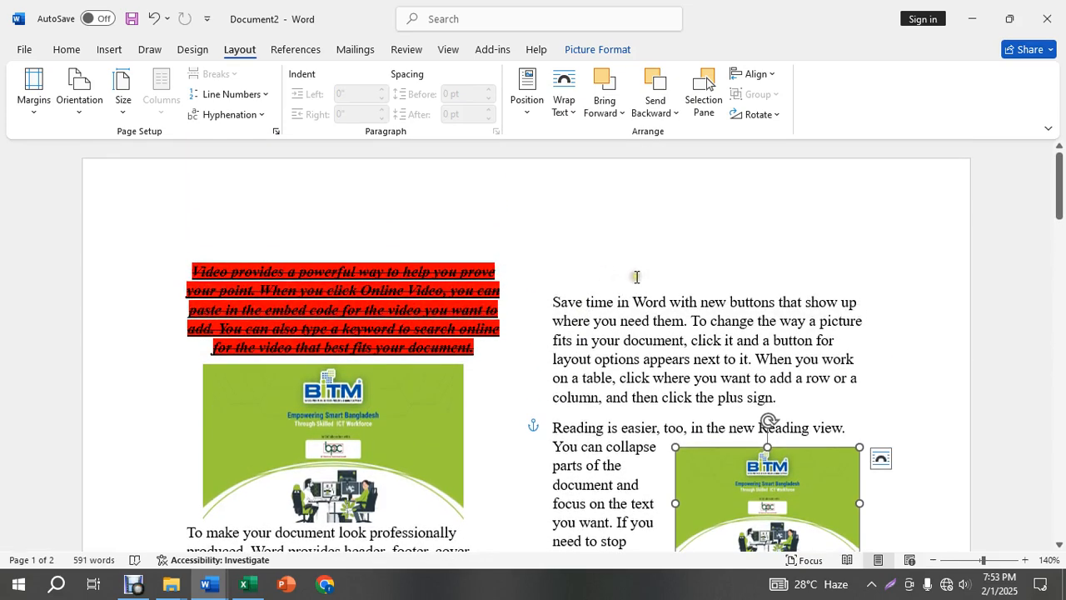
- Move the third picture into the second column's lower "Save time in Word" paragraph, shrink it, and center it within the wrapped text
scroll(635, 277, "down", 10)
left_click_drag(629, 281, 748, 426)
left_click_drag(885, 356, 826, 393)
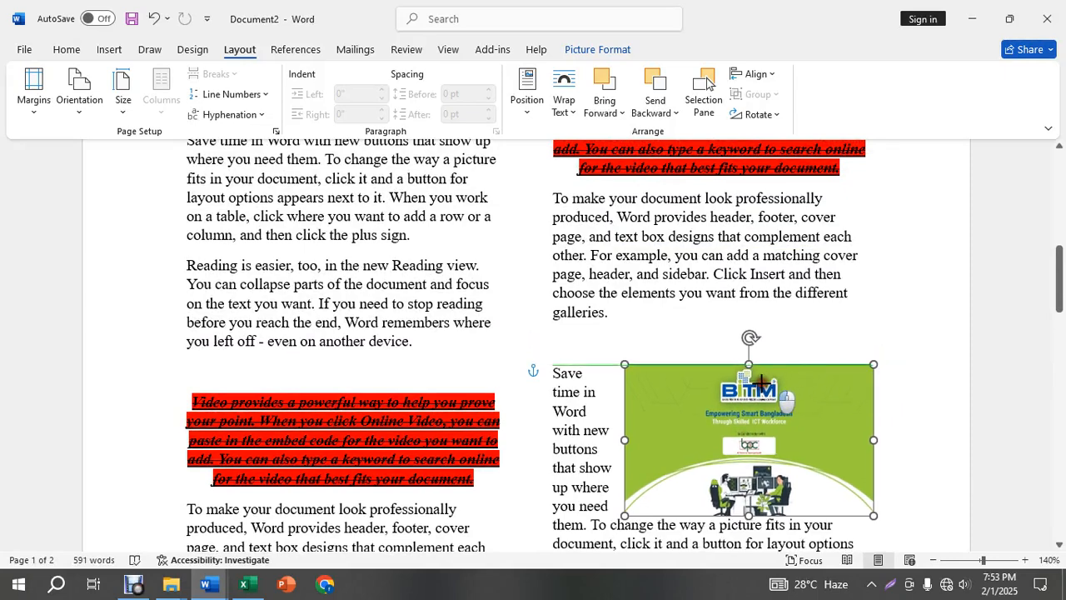
left_click_drag(747, 435, 724, 435)
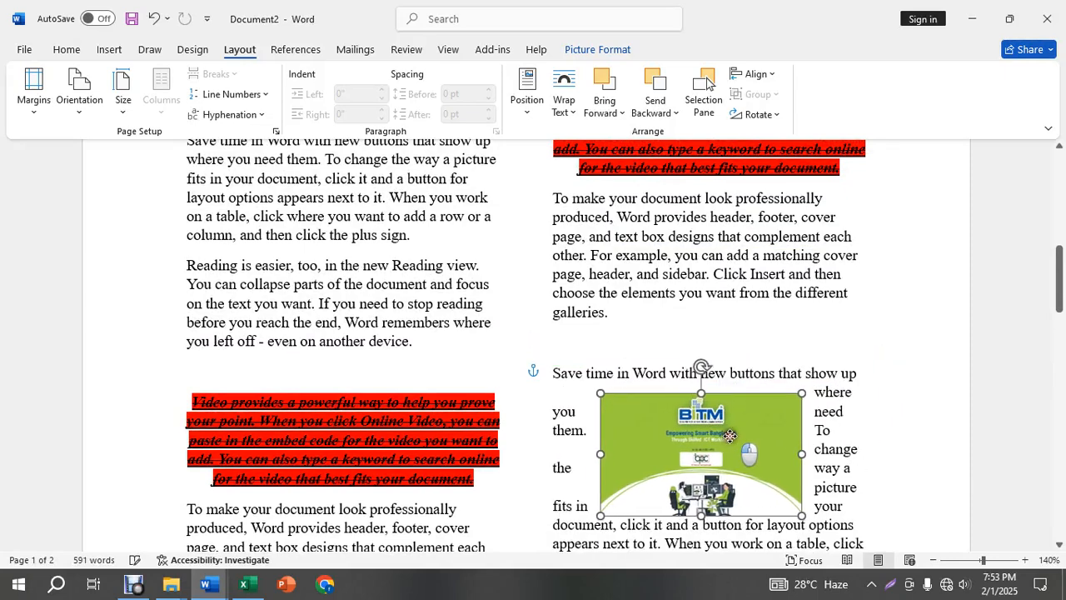
left_click_drag(802, 395, 755, 423)
left_click_drag(697, 448, 719, 434)
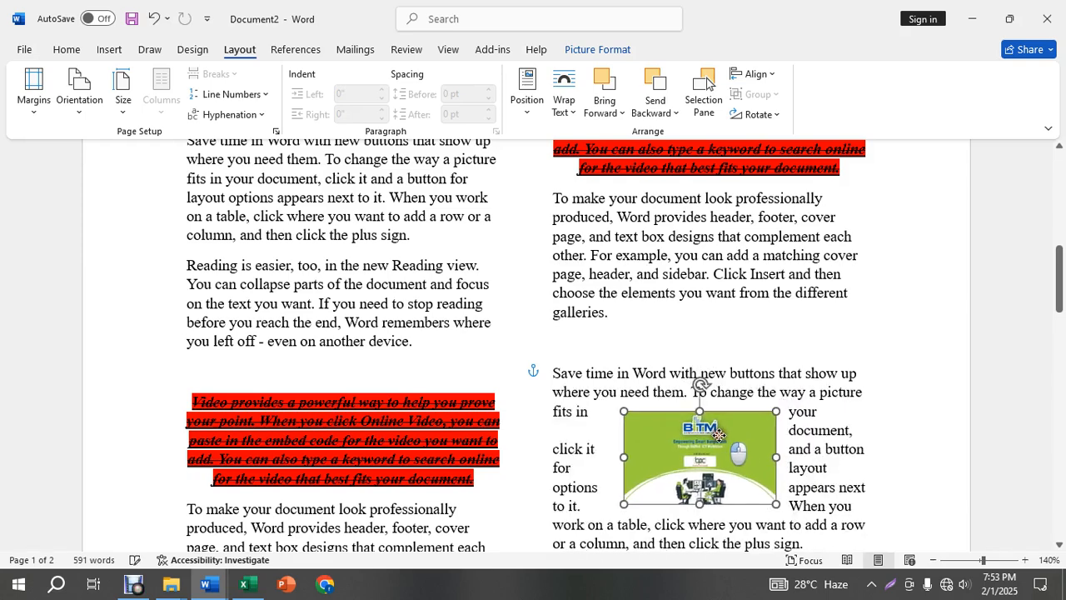
- Set the text wrapping of the picture in the second column's lower "Save time in Word" paragraph to Behind Text
left_click(832, 375)
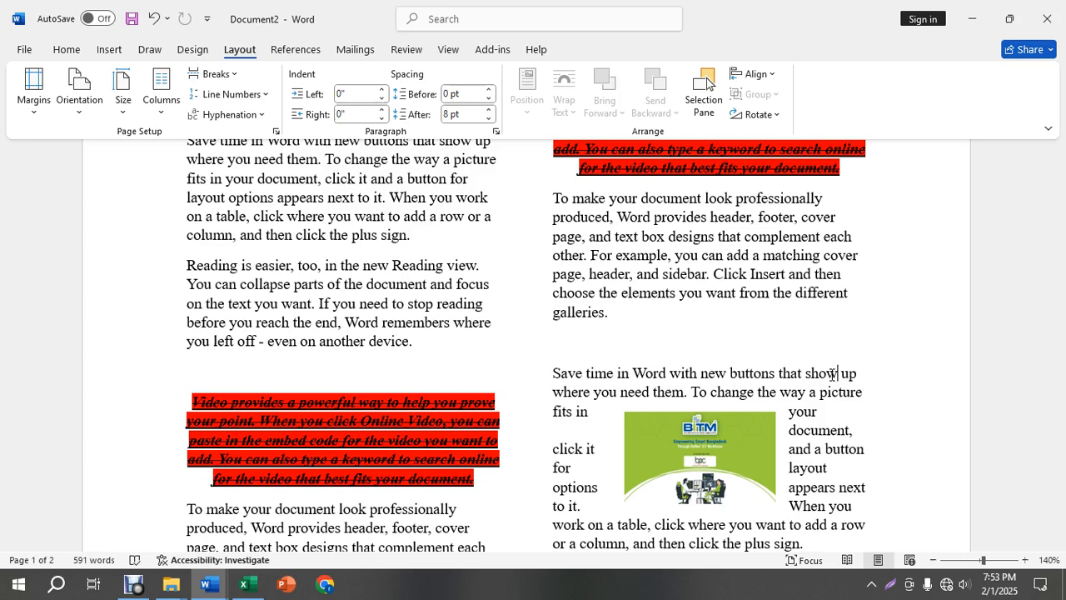
left_click(679, 449)
right_click(678, 449)
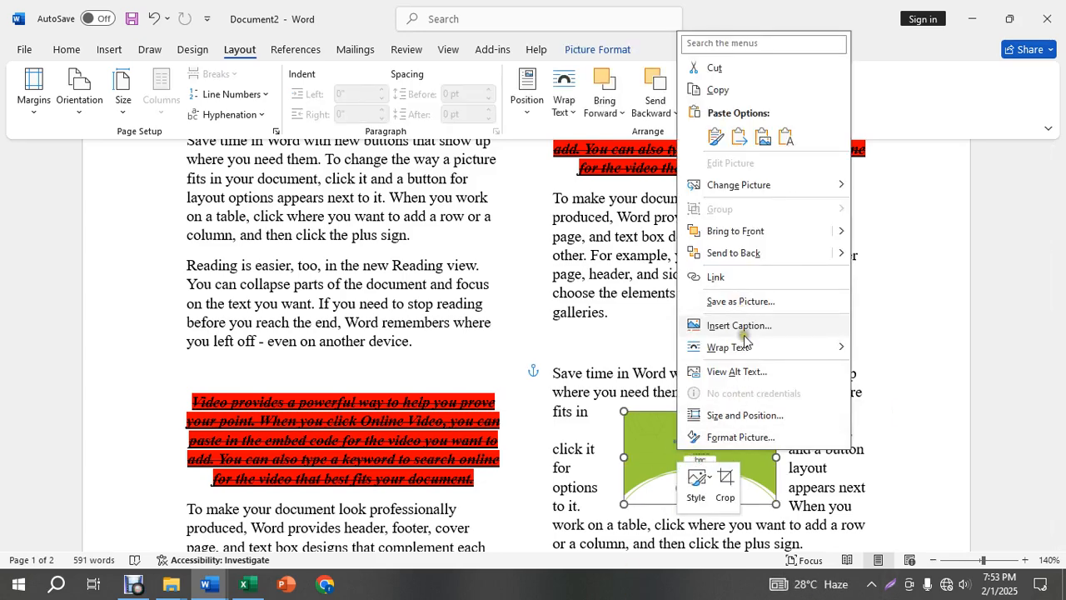
mouse_move(737, 354)
left_click(910, 435)
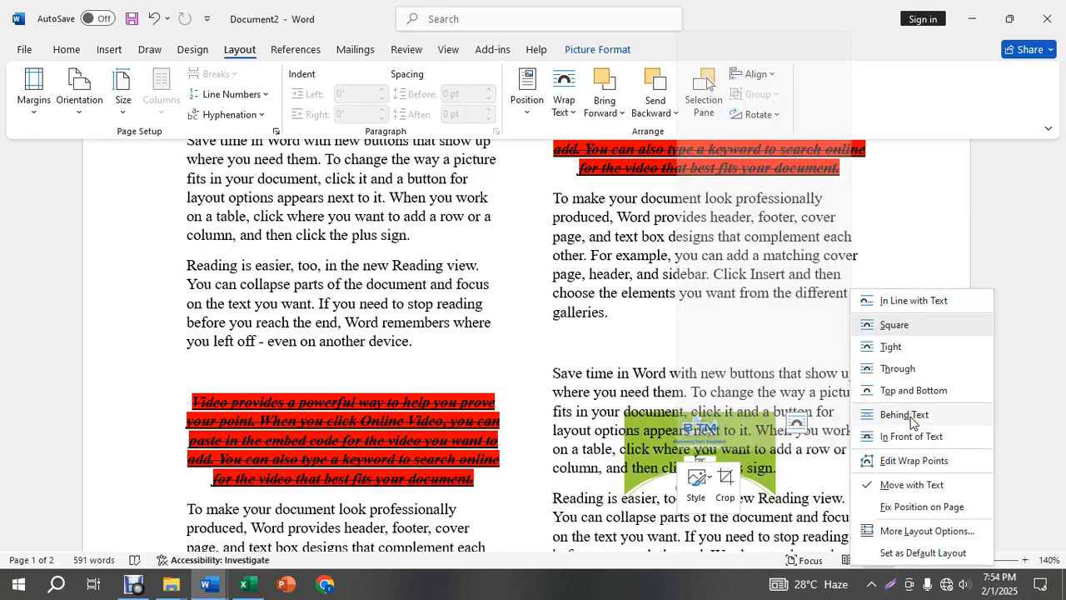
left_click(910, 419)
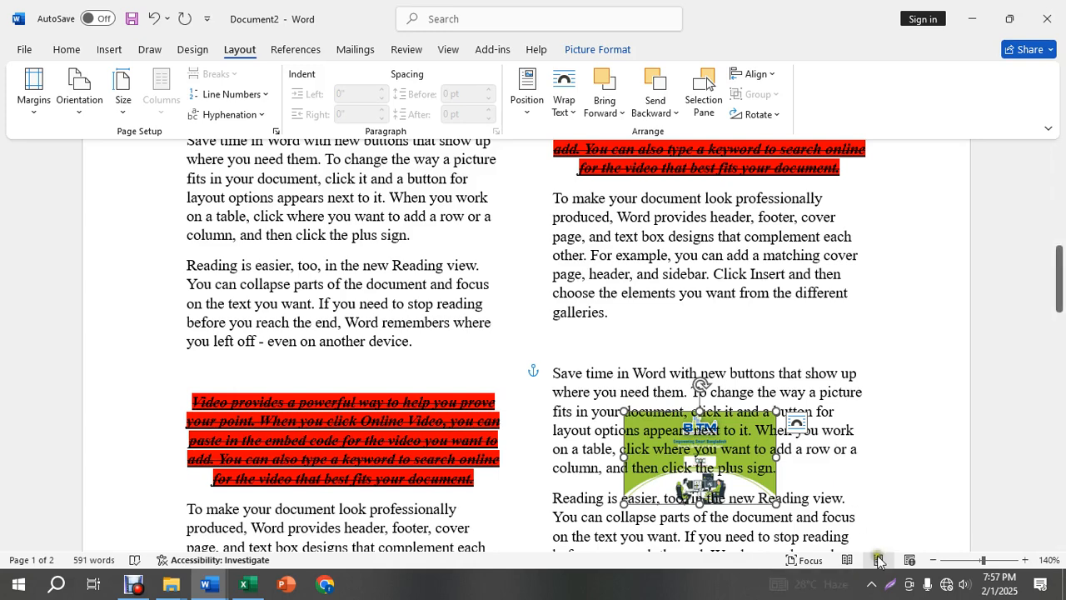
- Switch to the Windows network settings, enable the Ethernet adapter in Network Connections, and close both windows
left_click(950, 586)
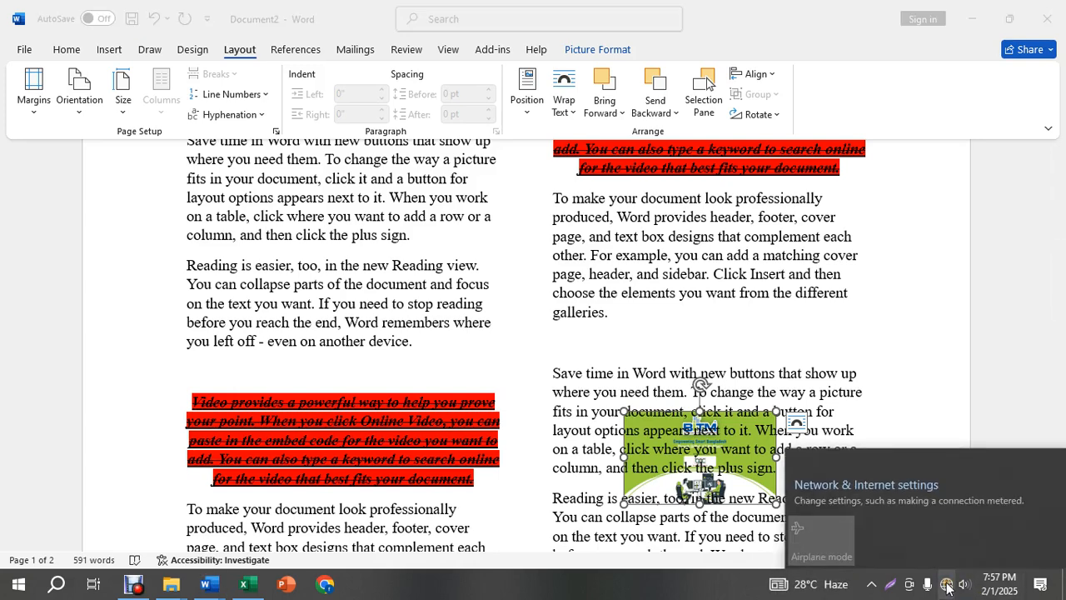
left_click(849, 492)
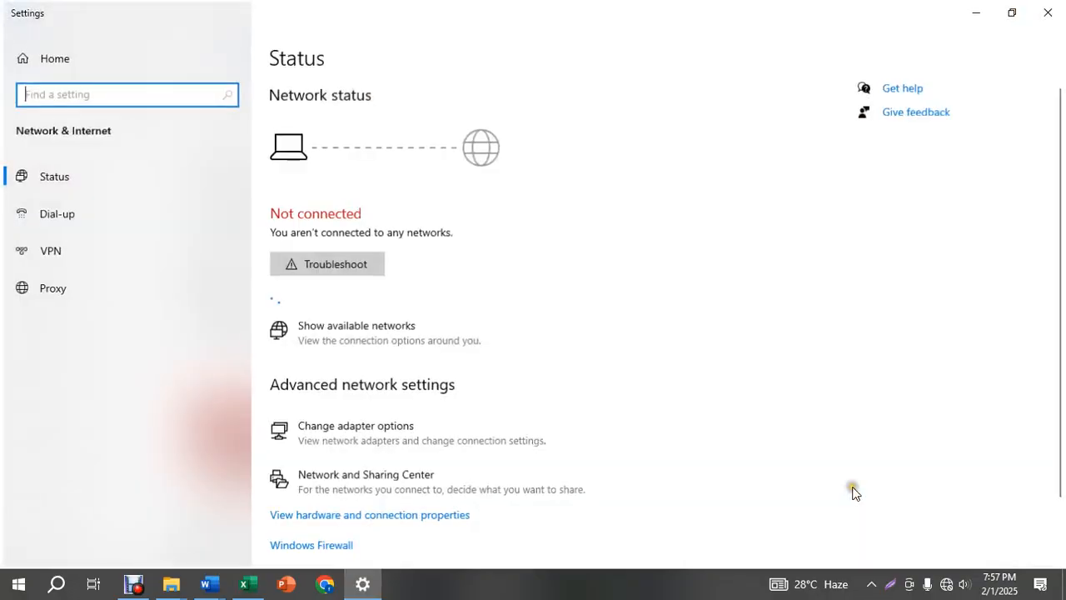
left_click(102, 205)
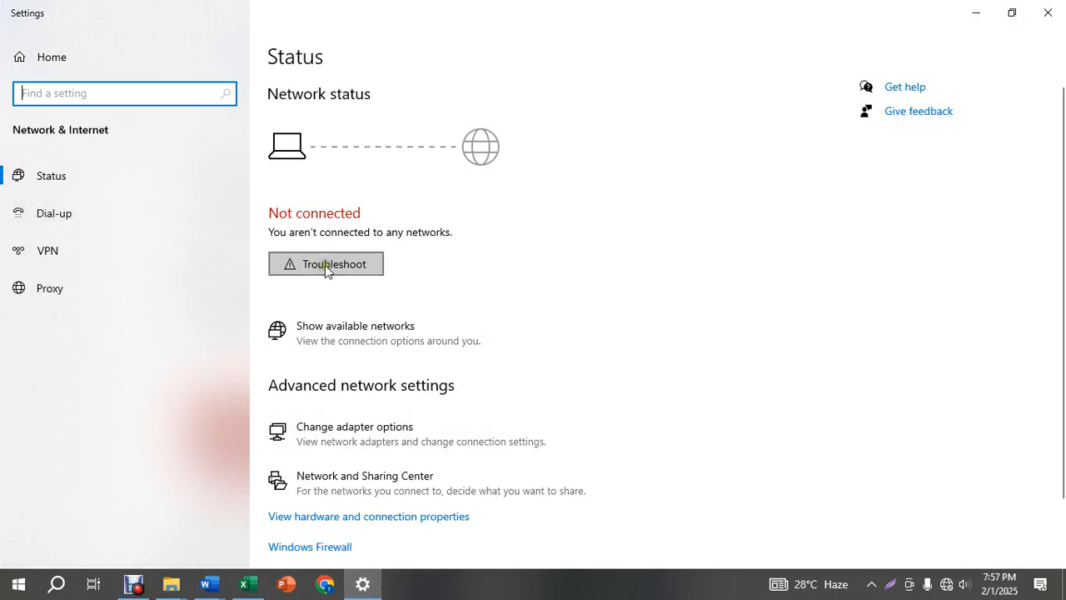
left_click(129, 188)
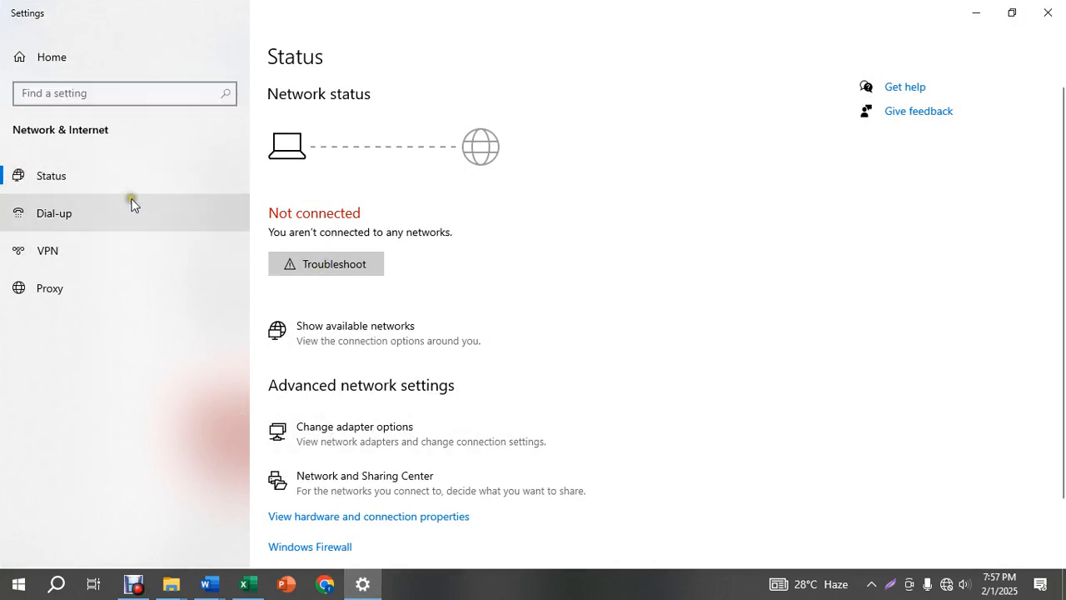
left_click(149, 169)
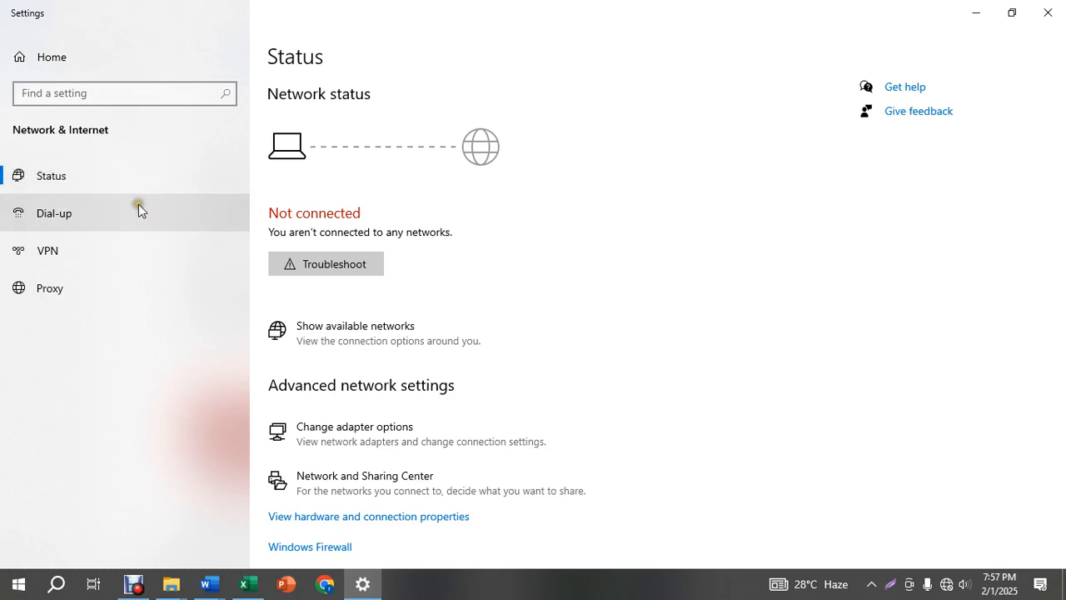
left_click(139, 203)
left_click(964, 108)
double_click(193, 169)
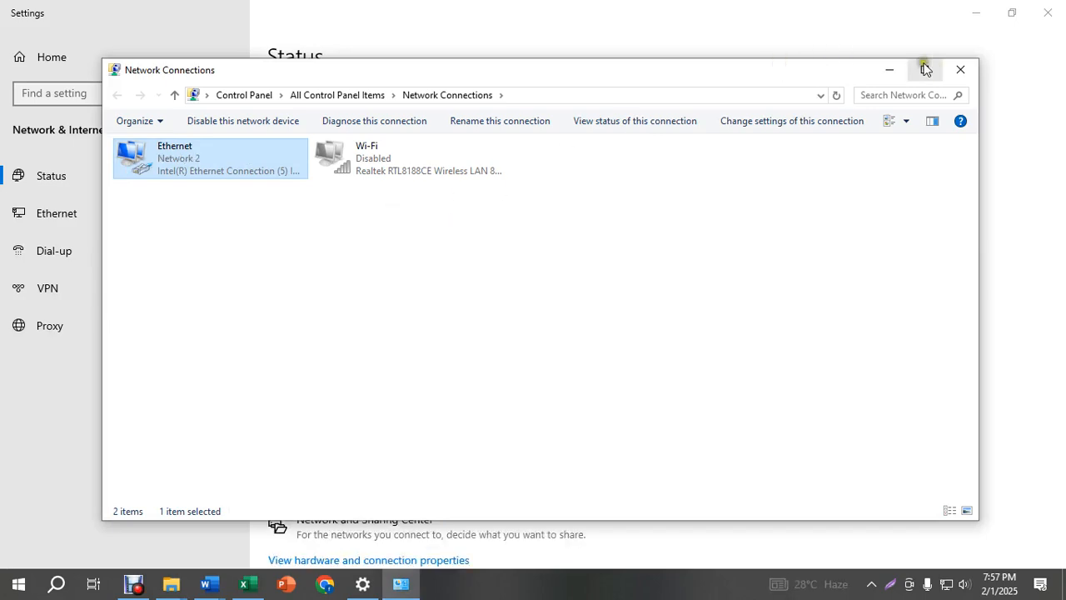
left_click(960, 70)
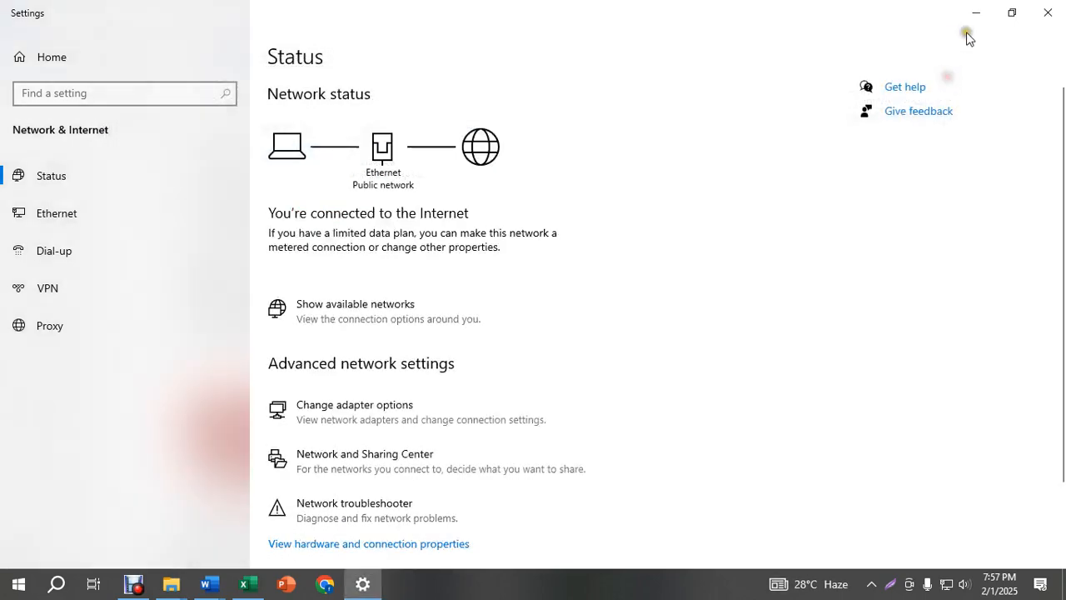
left_click(1047, 13)
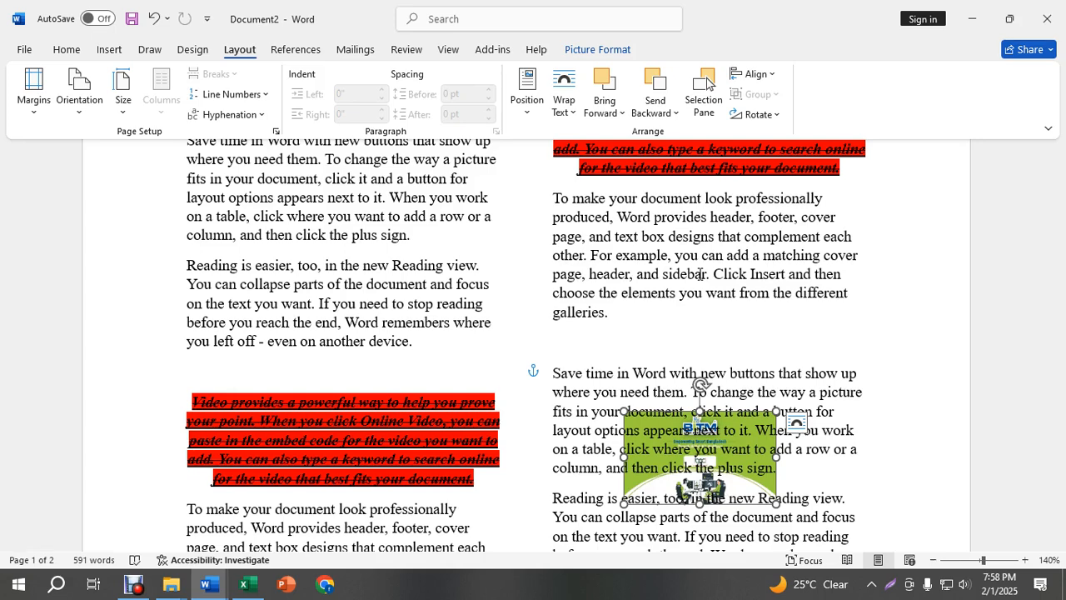
left_click(598, 293)
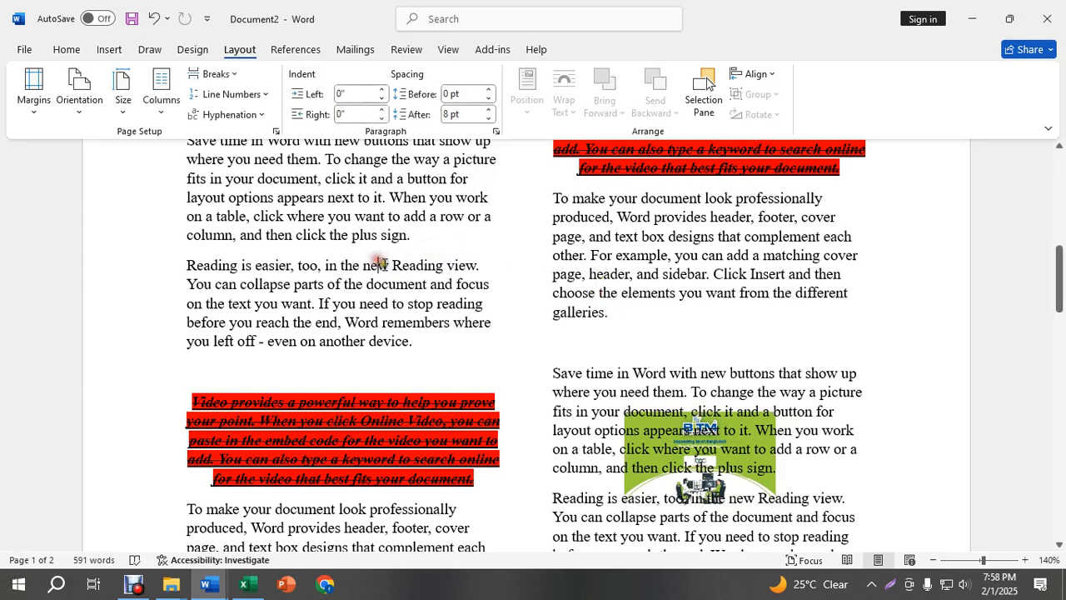
left_click(458, 267)
left_click(418, 344)
left_click(440, 234)
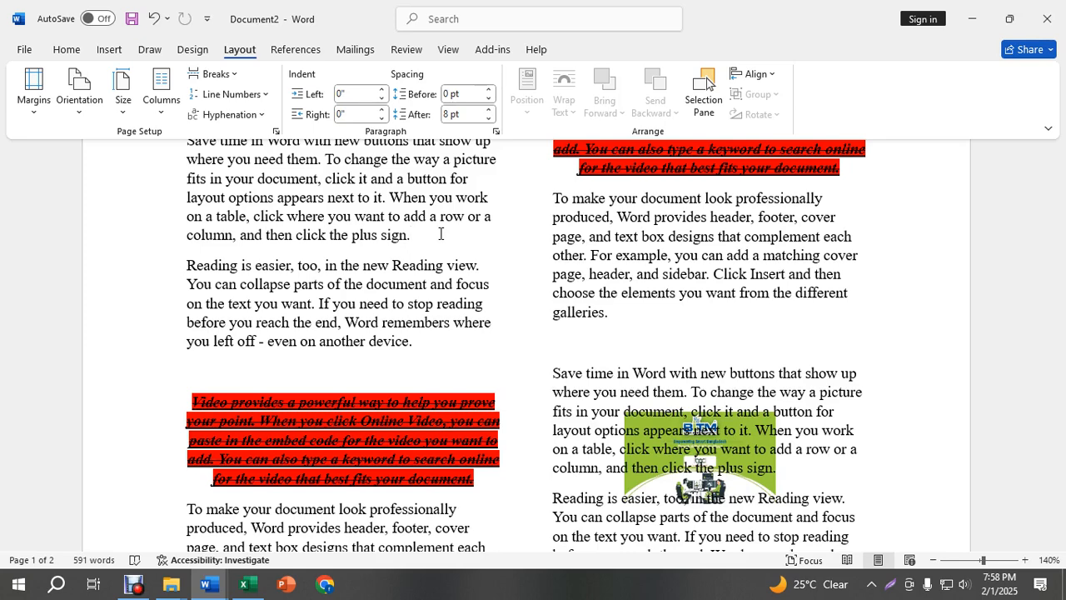
left_click(463, 373)
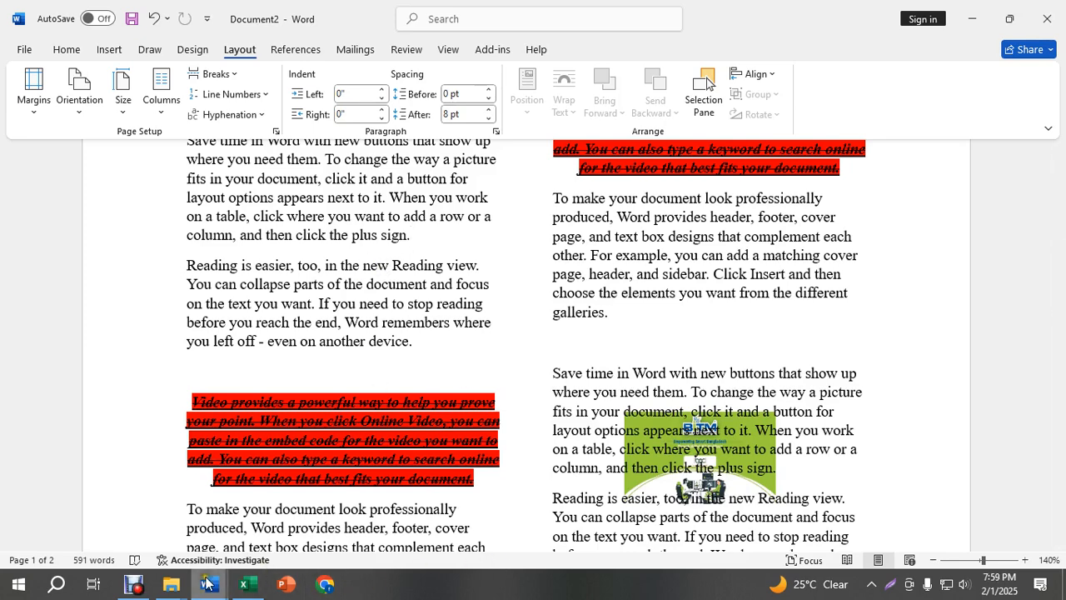
left_click(133, 583)
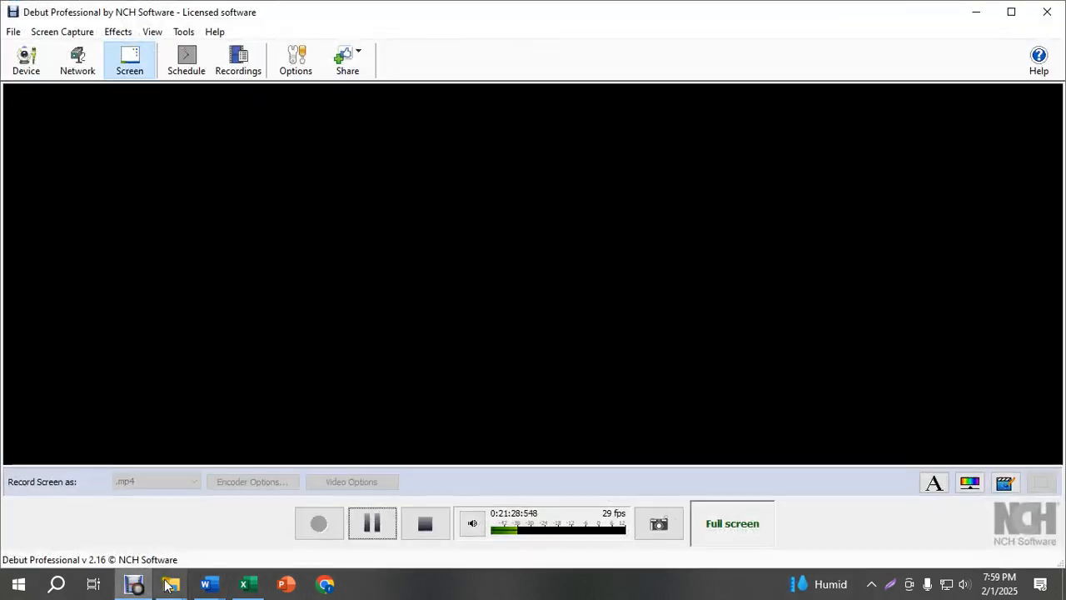
left_click(372, 527)
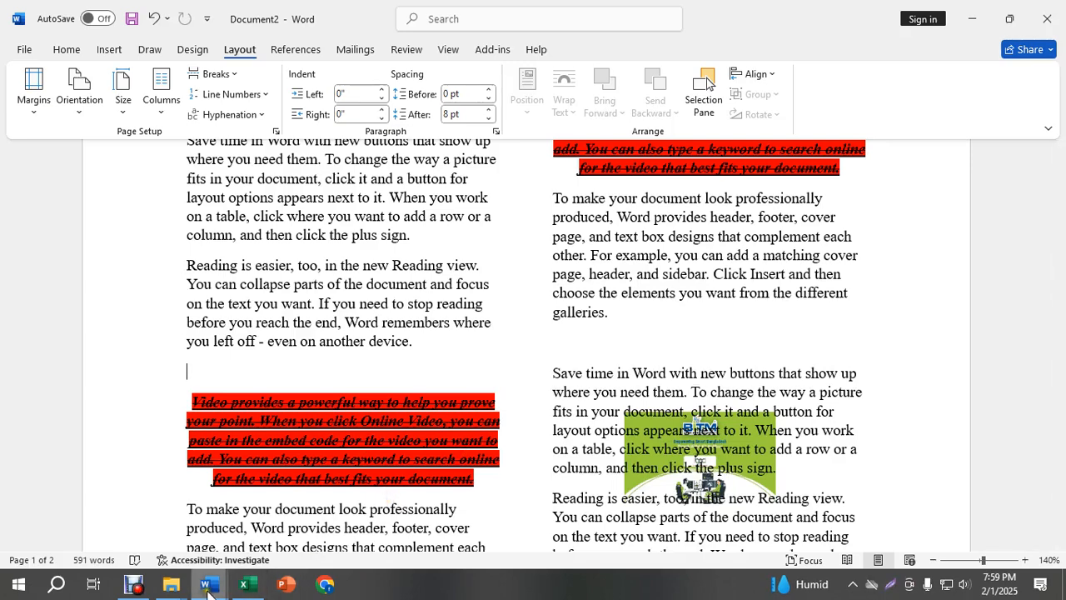
- Check the topic list in the Microsoft Office Specialist course document and return to Document2
mouse_move(208, 583)
left_click(146, 503)
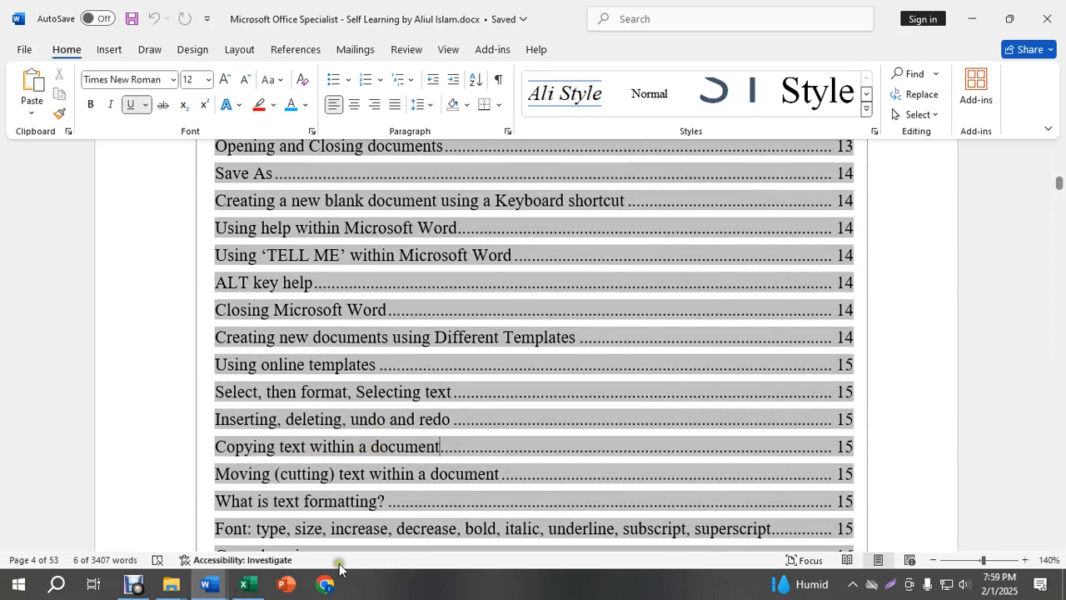
mouse_move(209, 583)
left_click(320, 515)
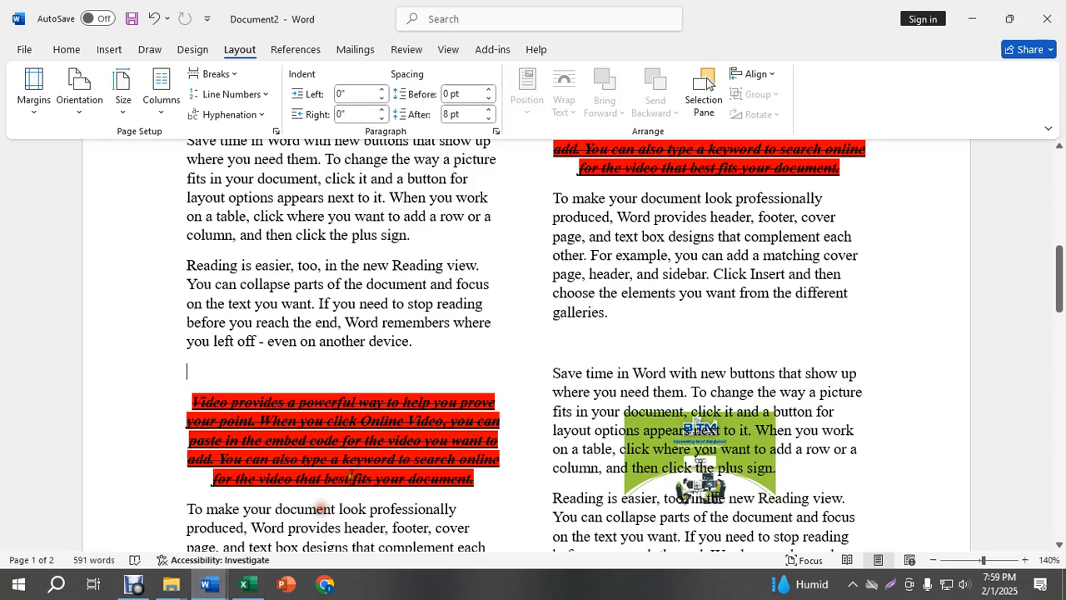
- Select the first column's lower red-highlighted paragraph, then the "Reading is easier" paragraph above it, clearing each selection
left_click_drag(473, 487, 162, 388)
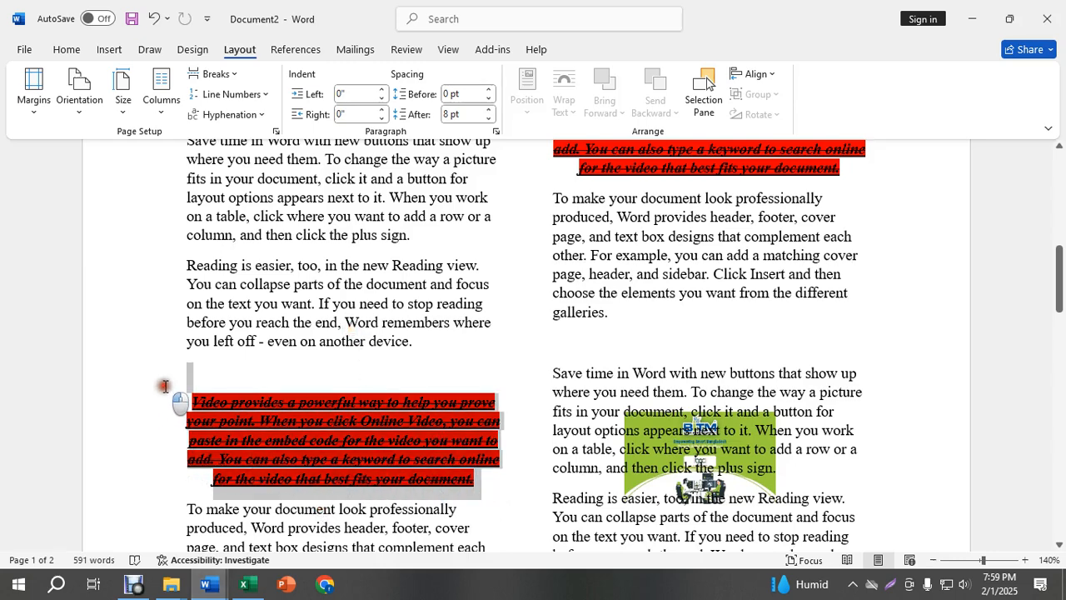
left_click(283, 378)
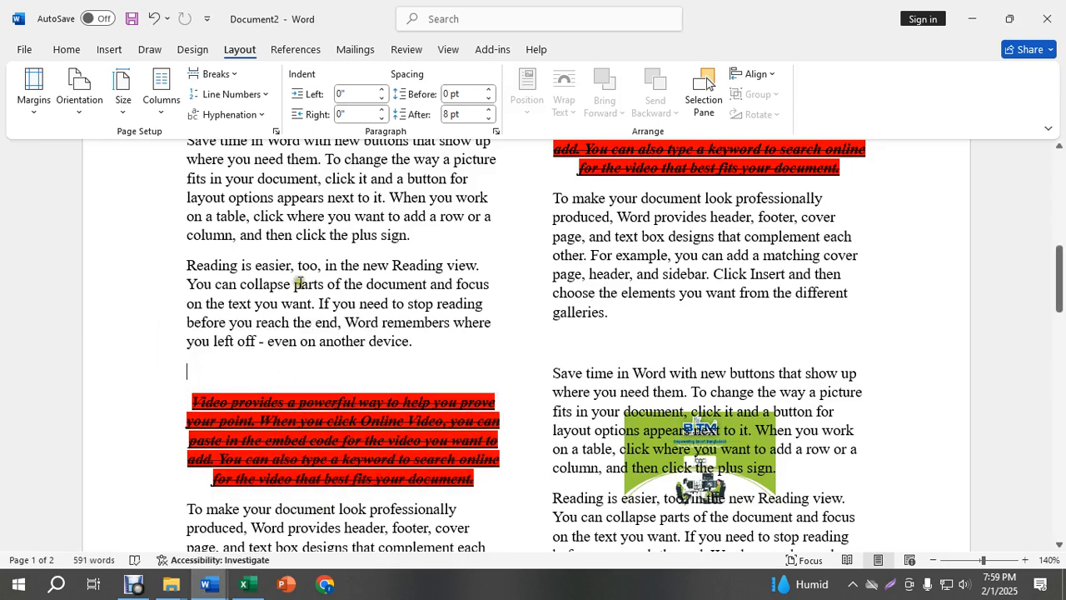
left_click_drag(190, 264, 413, 341)
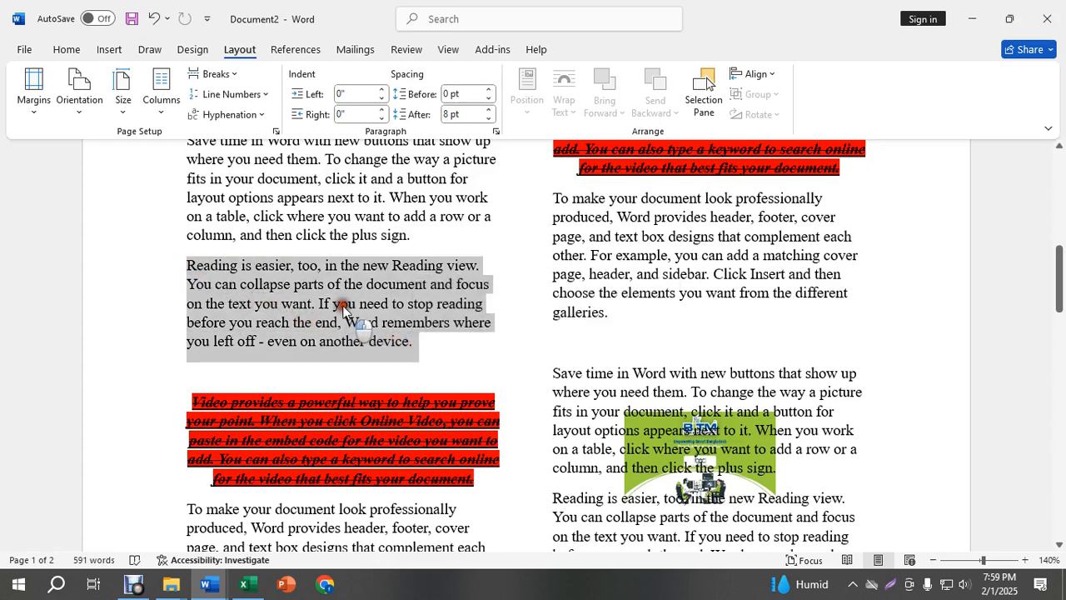
left_click(342, 303)
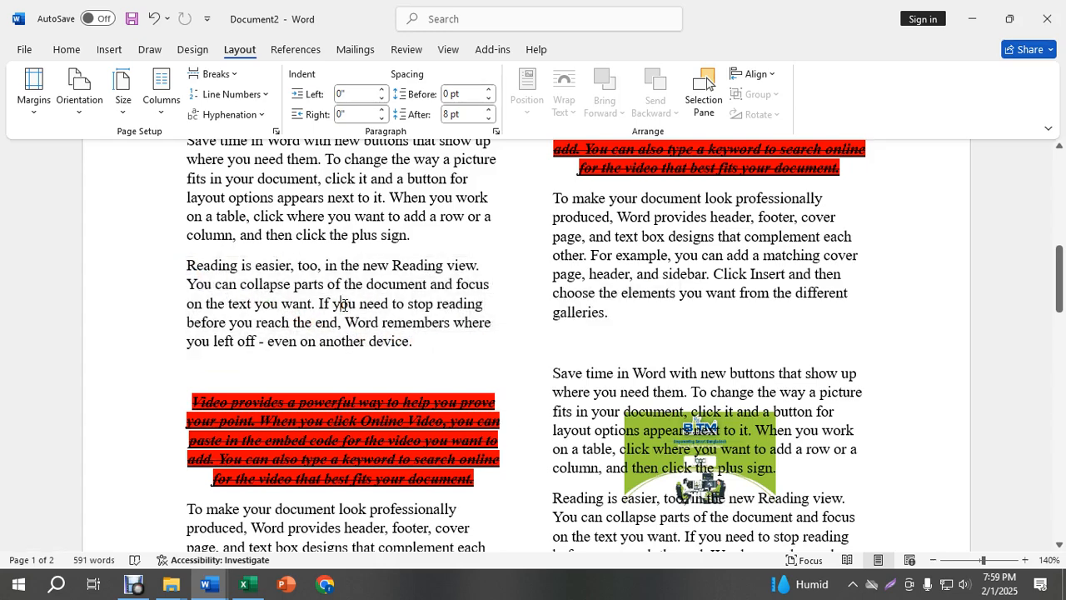
- Select a rectangular block of text inside the first column's "To make your document look" paragraph and clear the selection
scroll(343, 303, "up", 5)
scroll(344, 320, "up", 2)
scroll(339, 315, "down", 3)
left_click(261, 179)
left_click_drag(260, 179, 291, 202)
left_click(309, 228)
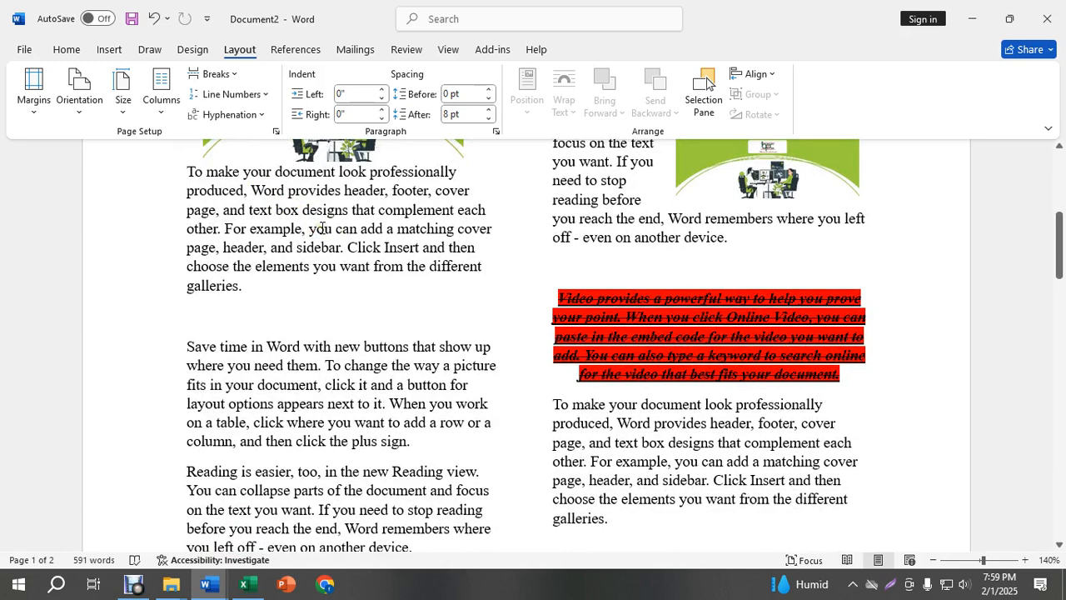
key("alt")
left_click_drag(269, 175, 387, 275)
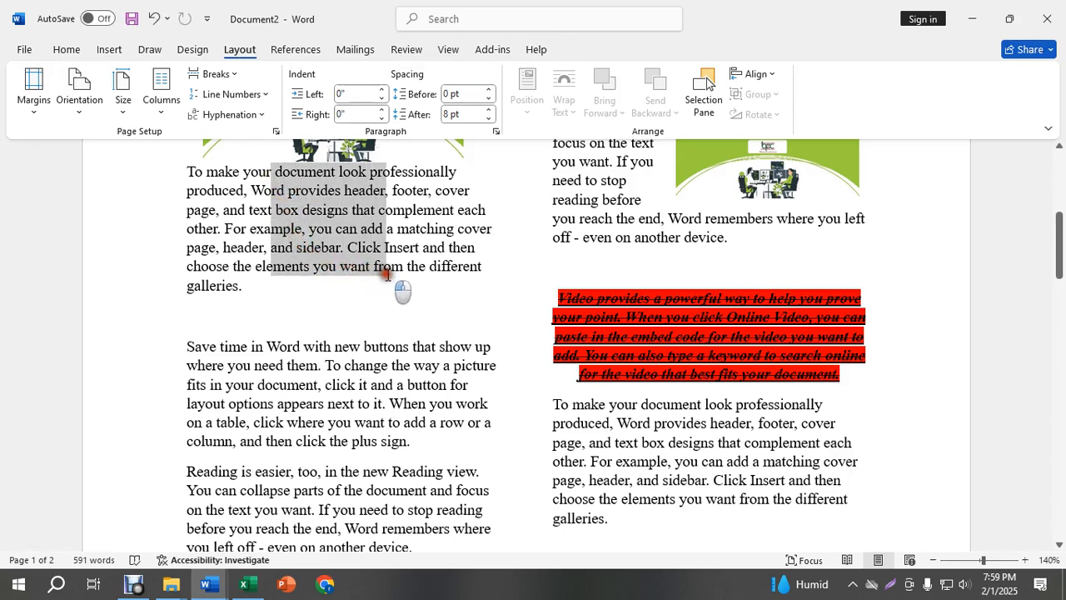
left_click(335, 287)
- Select rectangular text blocks within the first column's "Save time in Word" and "Reading is easier" paragraphs, clearing each selection
scroll(334, 281, "down", 1)
scroll(334, 280, "down", 4)
left_click_drag(268, 191, 388, 282)
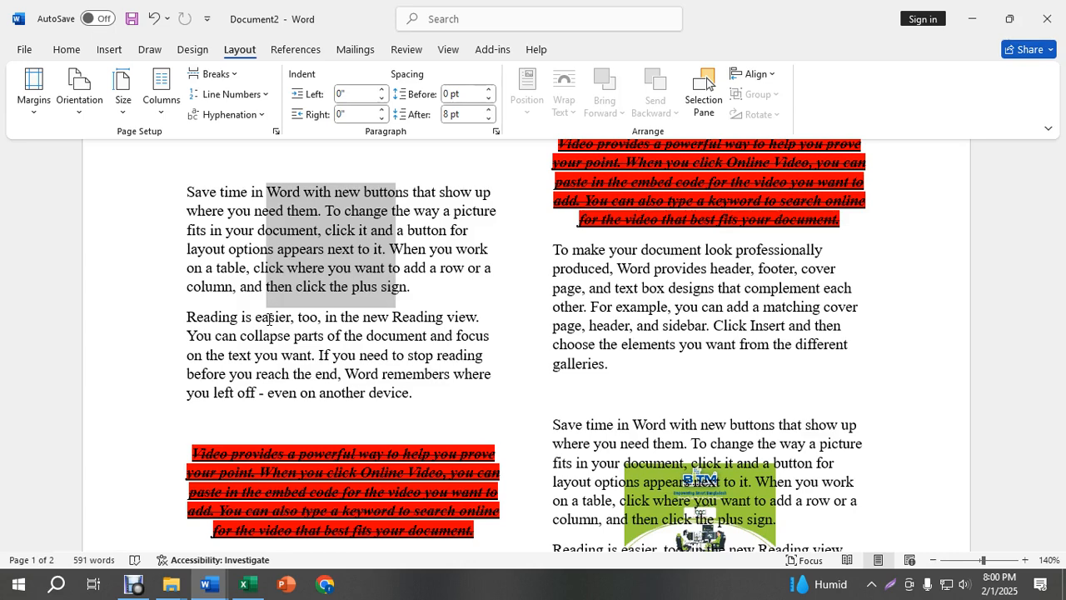
left_click(283, 269)
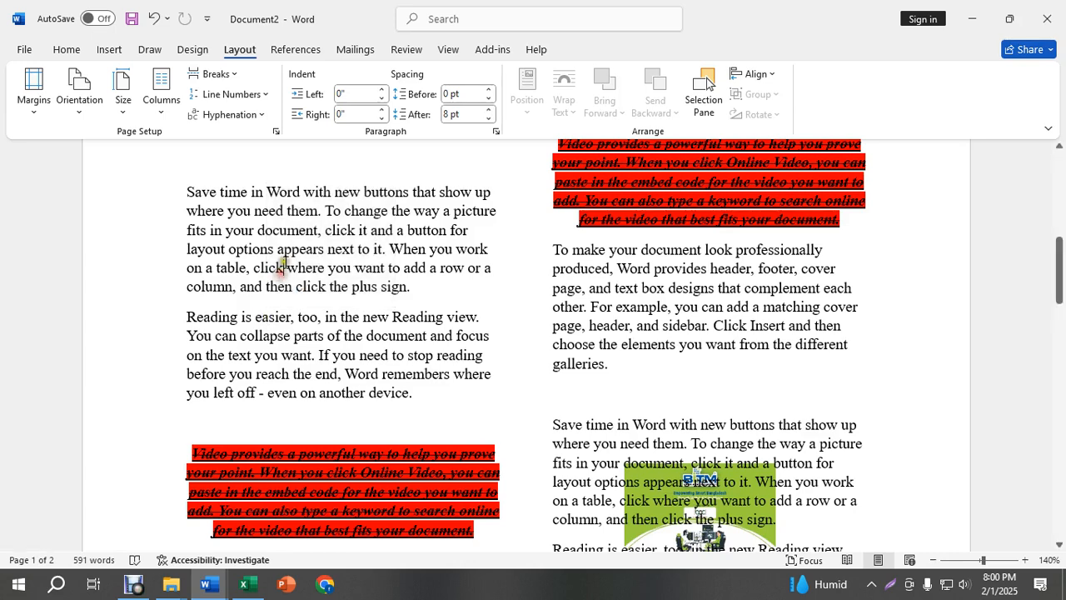
left_click_drag(268, 188, 417, 287)
left_click_drag(268, 310, 414, 389)
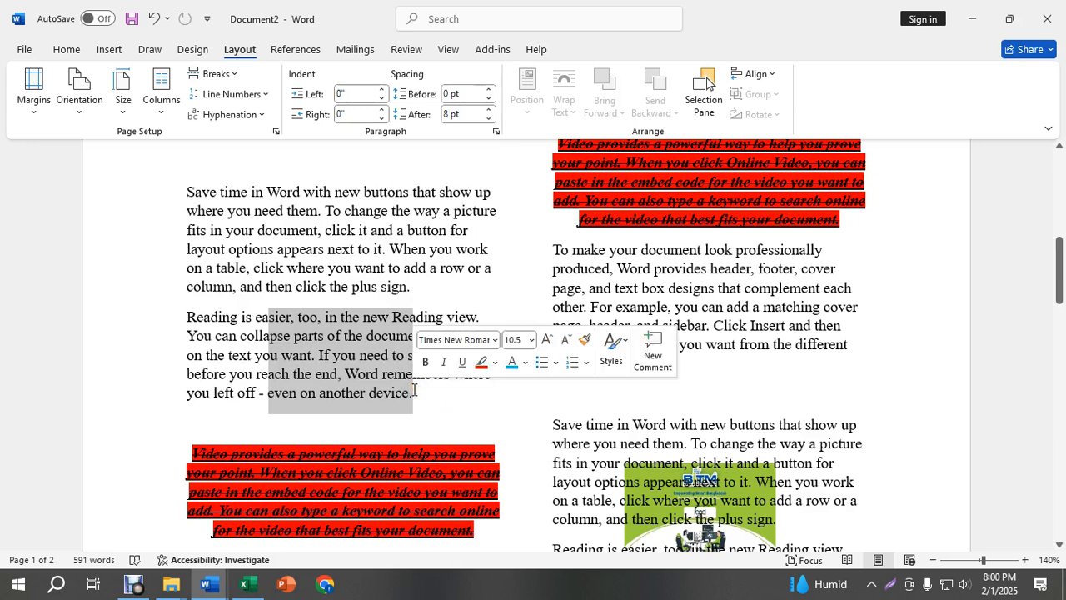
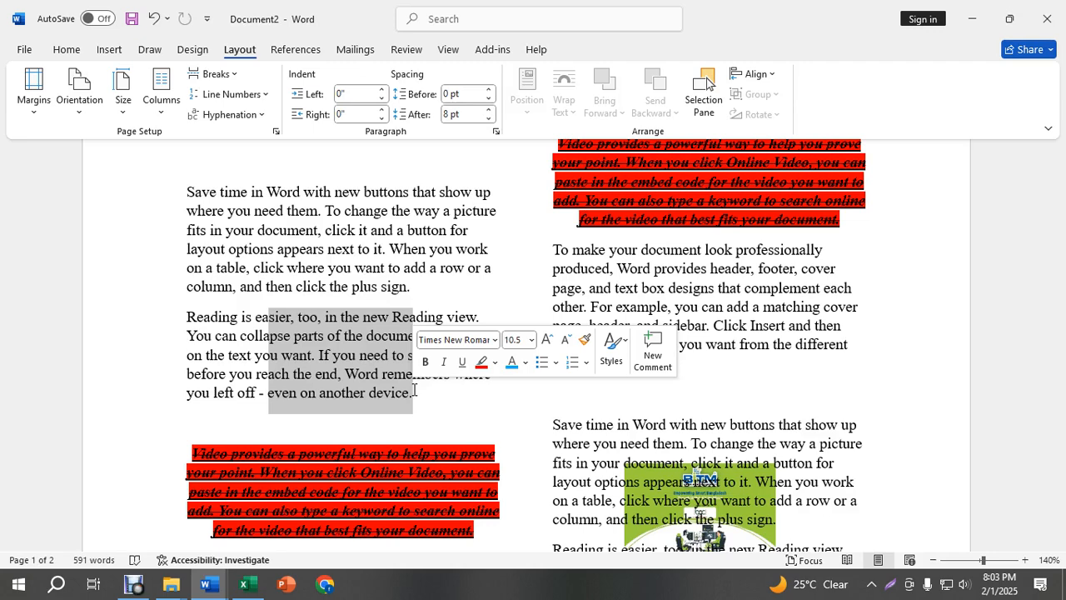
left_click(436, 249)
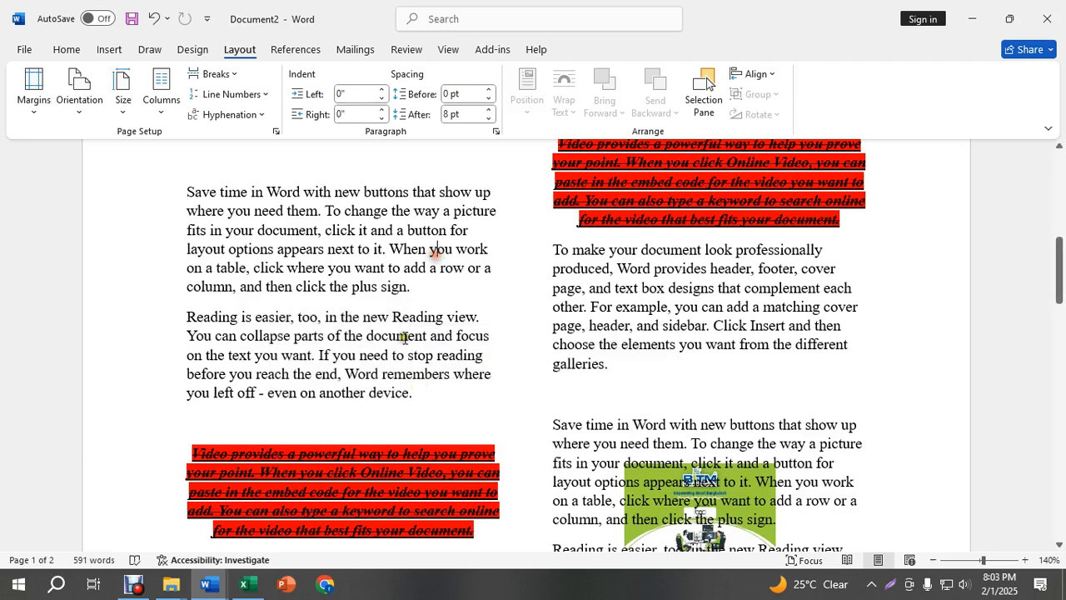
left_click(133, 583)
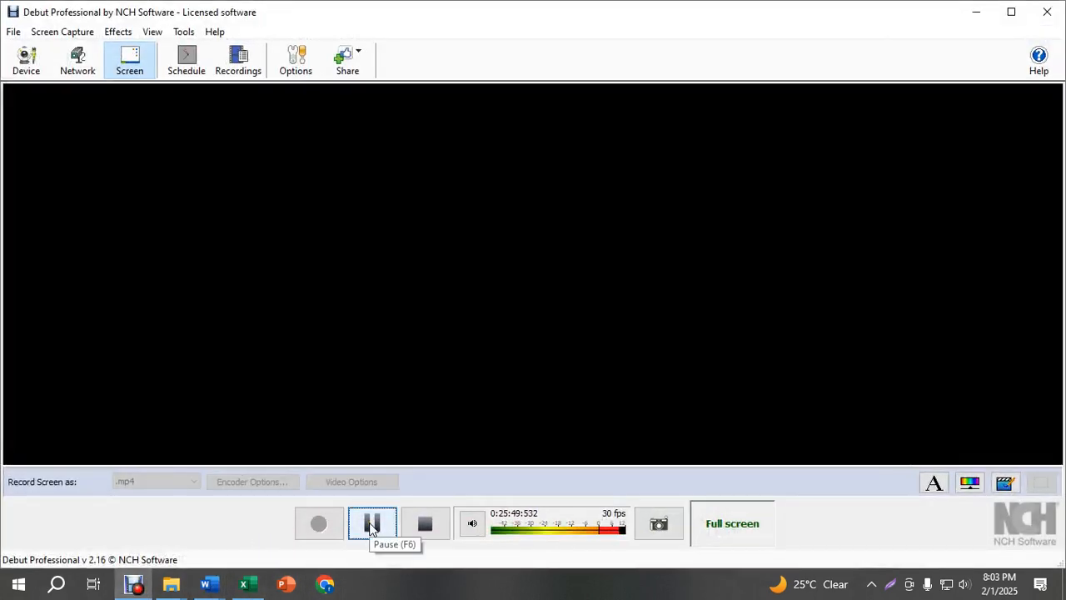
left_click(976, 12)
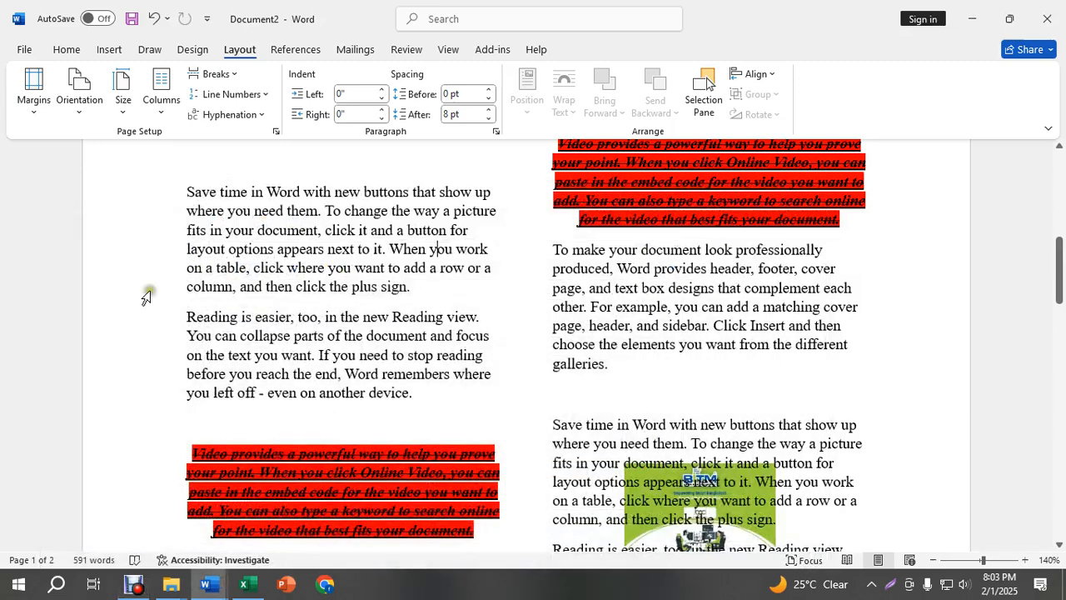
- Switch to the Microsoft Office Specialist course document and place the cursor after the topic "Moving (cutting) text within a document"
mouse_move(208, 583)
left_click(164, 500)
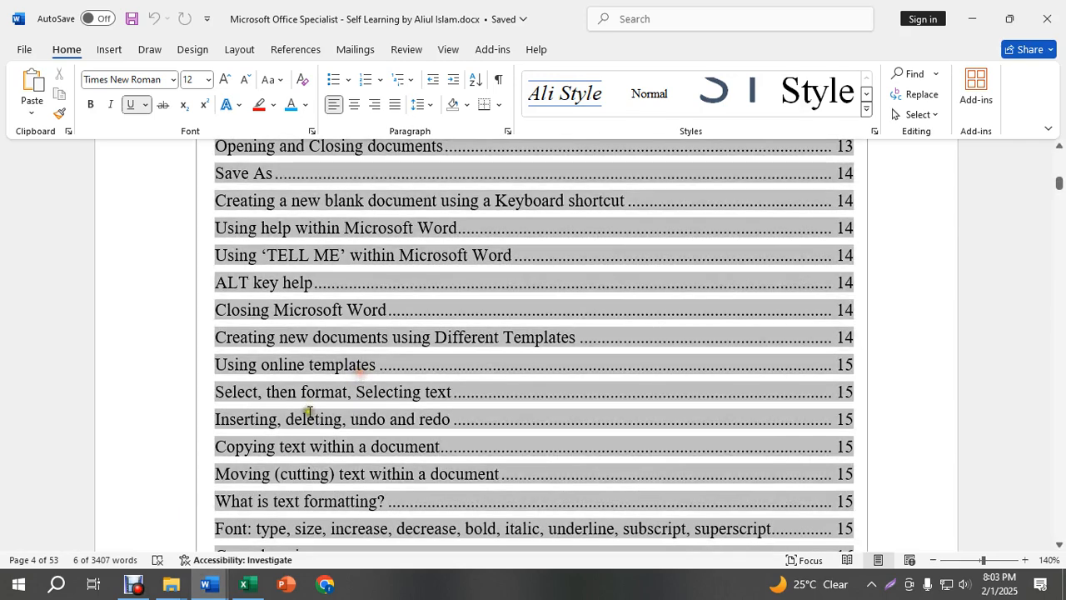
scroll(288, 424, "down", 1)
scroll(288, 425, "down", 1)
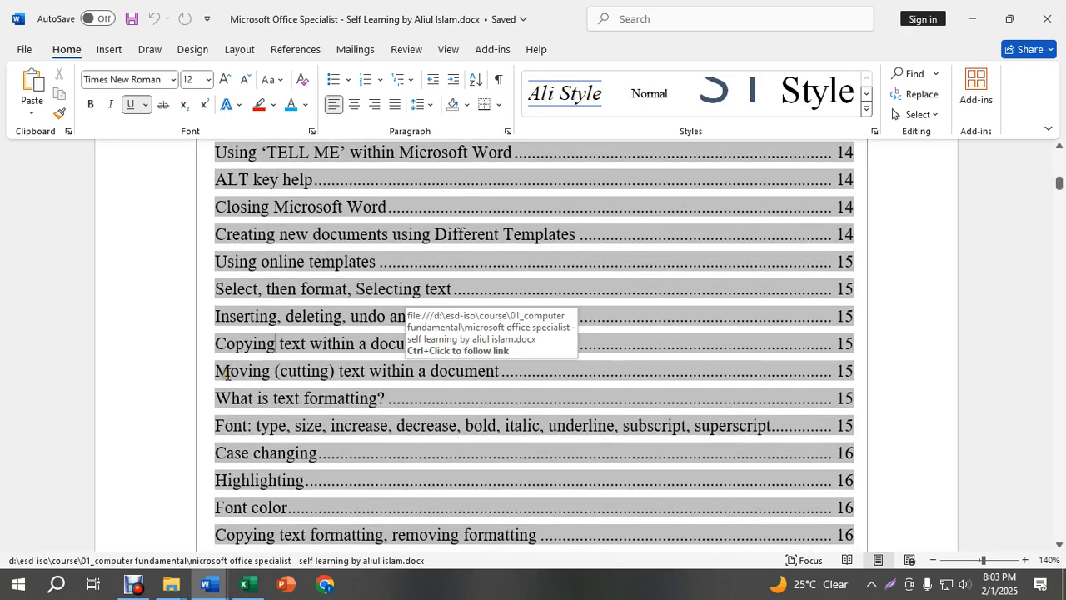
left_click(503, 371)
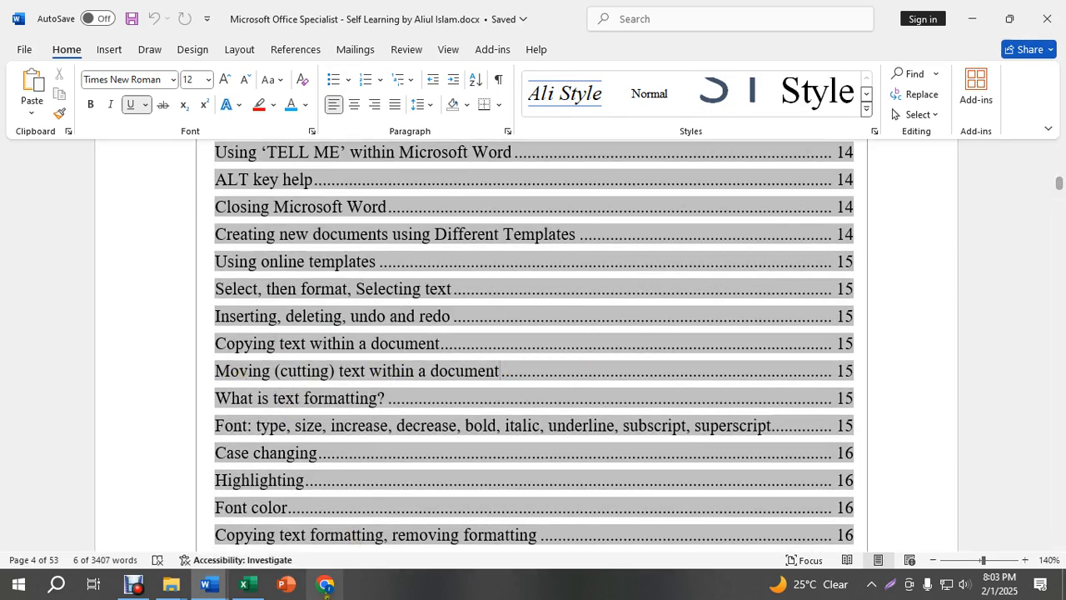
- Switch to the two-column sample document and bring up the first column's lower red-highlighted paragraph
left_click(209, 584)
left_click(305, 545)
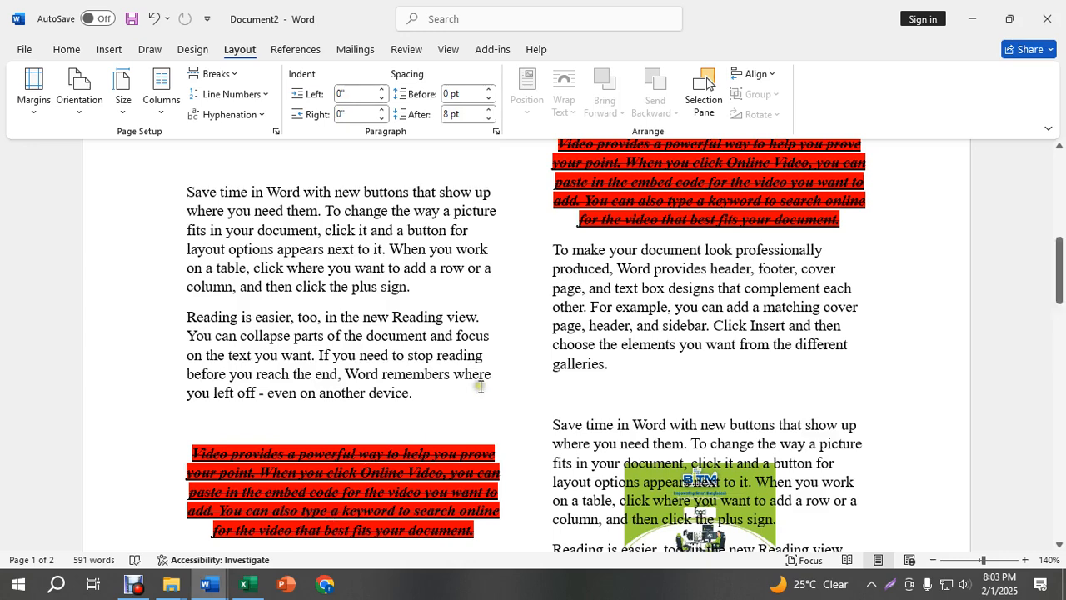
scroll(479, 388, "down", 3)
- Delete the first column's lower red-highlighted paragraph and undo the deletion
left_click_drag(493, 402, 179, 287)
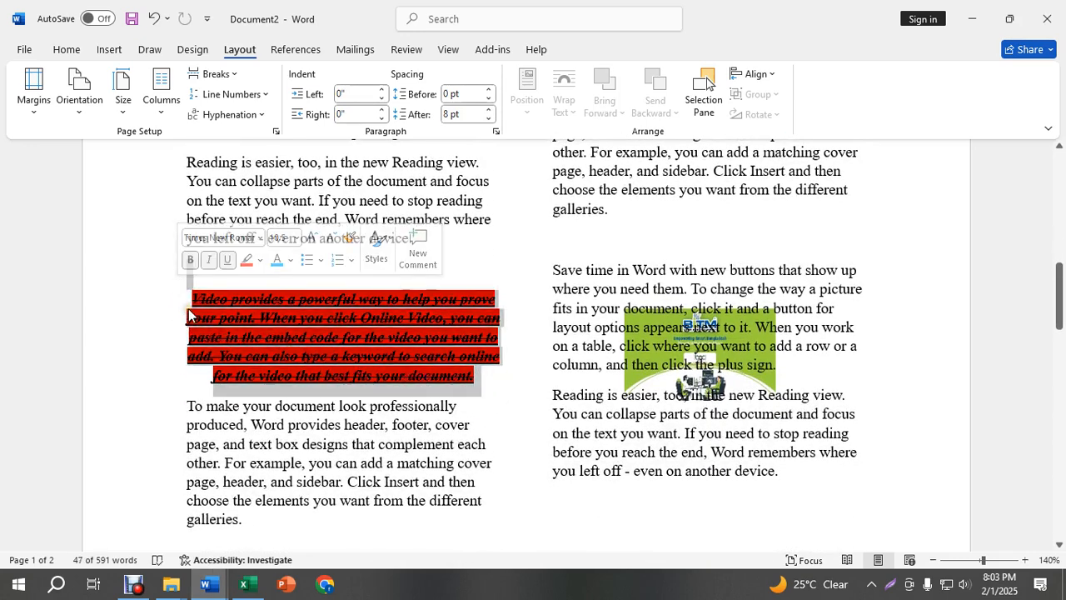
key("Delete")
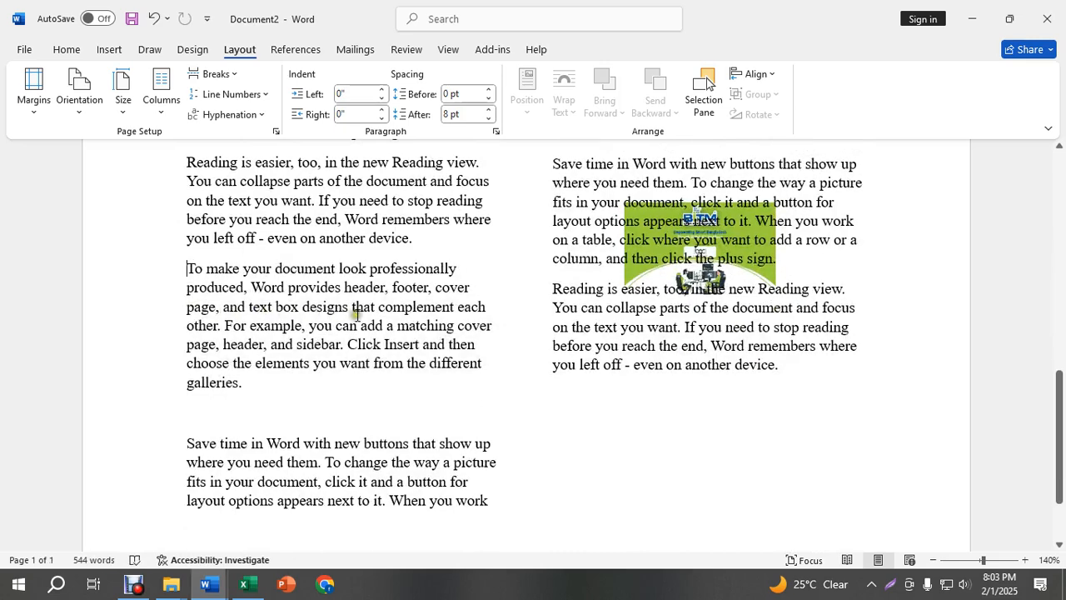
key("ctrl+z")
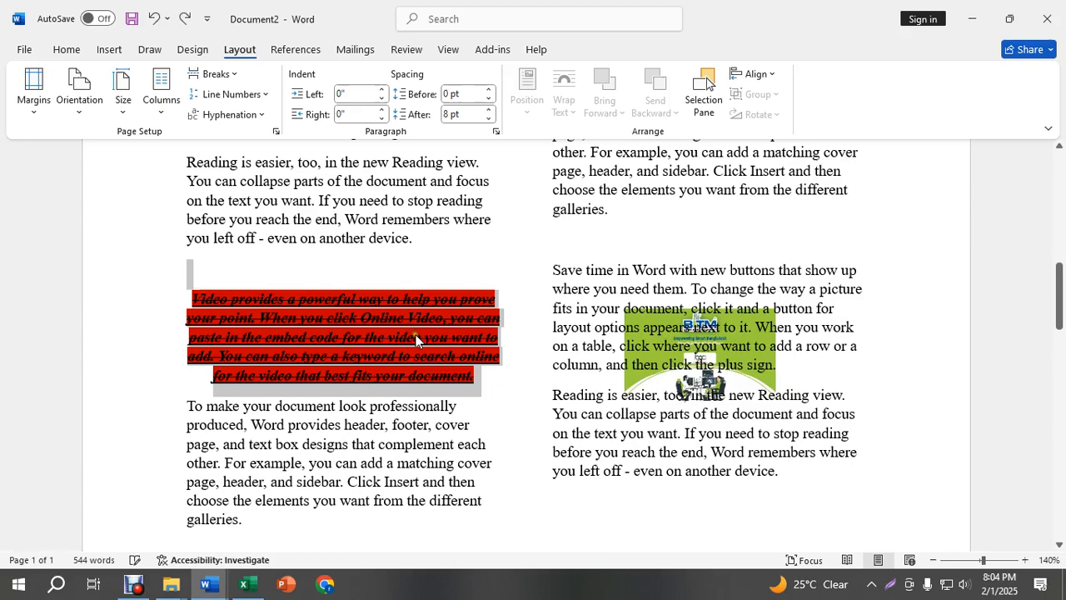
- Move the first column's lower red-highlighted paragraph to below the second column's last "Reading is easier" paragraph
left_click(408, 376)
left_click_drag(452, 396, 190, 294)
key("ctrl+c")
key("Delete")
left_click(783, 443)
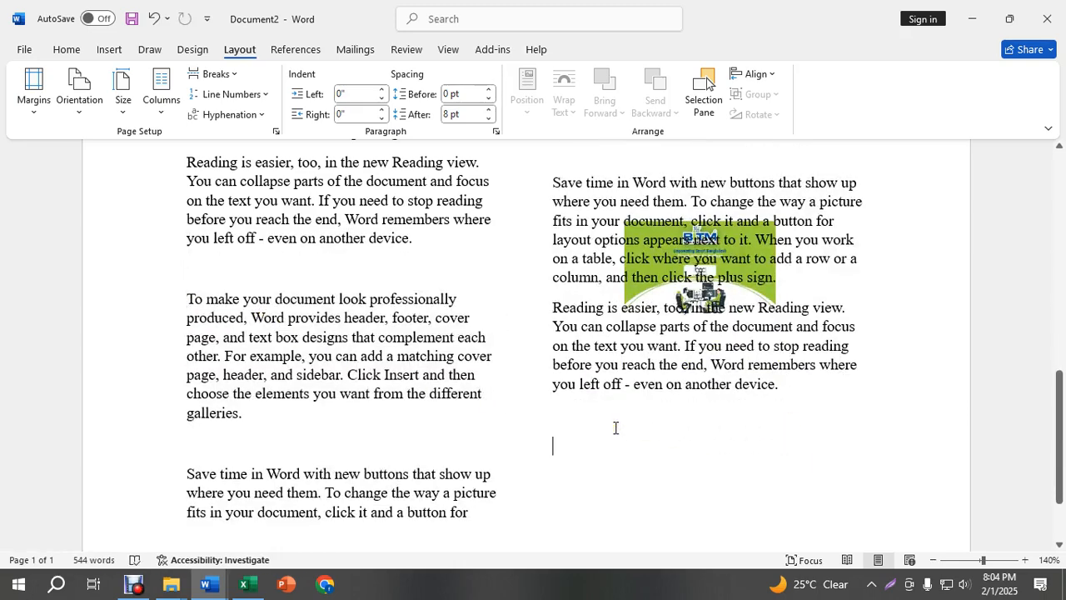
key("ctrl+v")
scroll(679, 330, "up", 2)
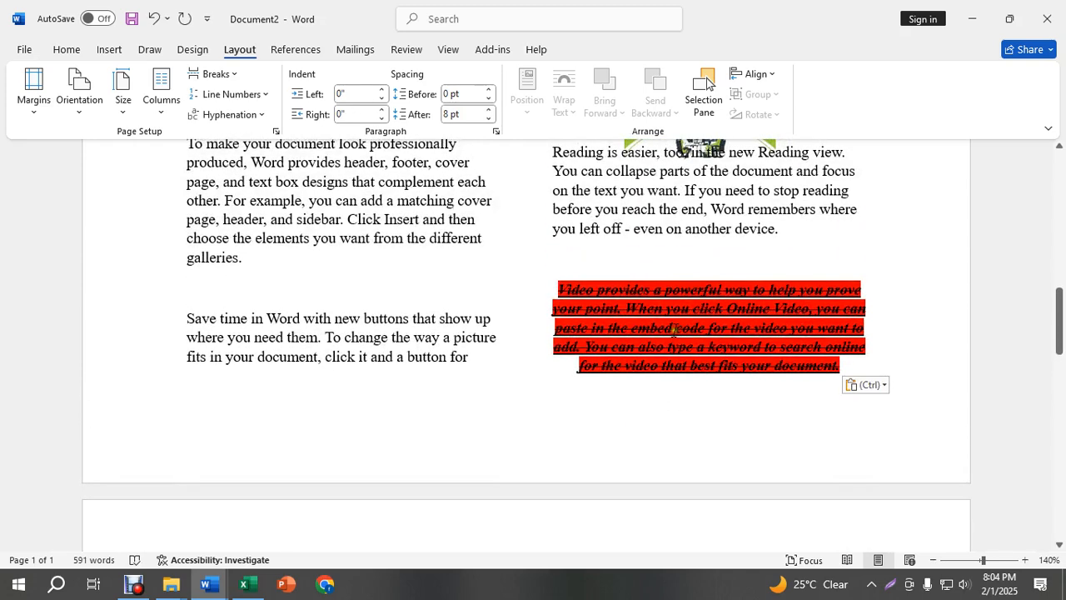
- Cut the "Reading is easier" paragraph from the first column
scroll(673, 328, "up", 3)
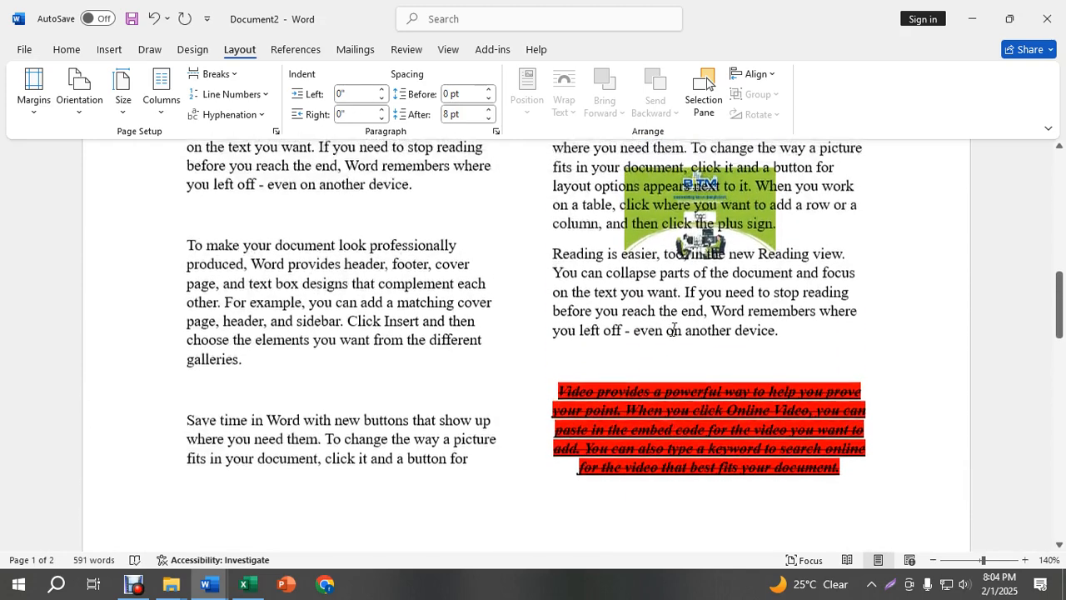
scroll(493, 322, "up", 4)
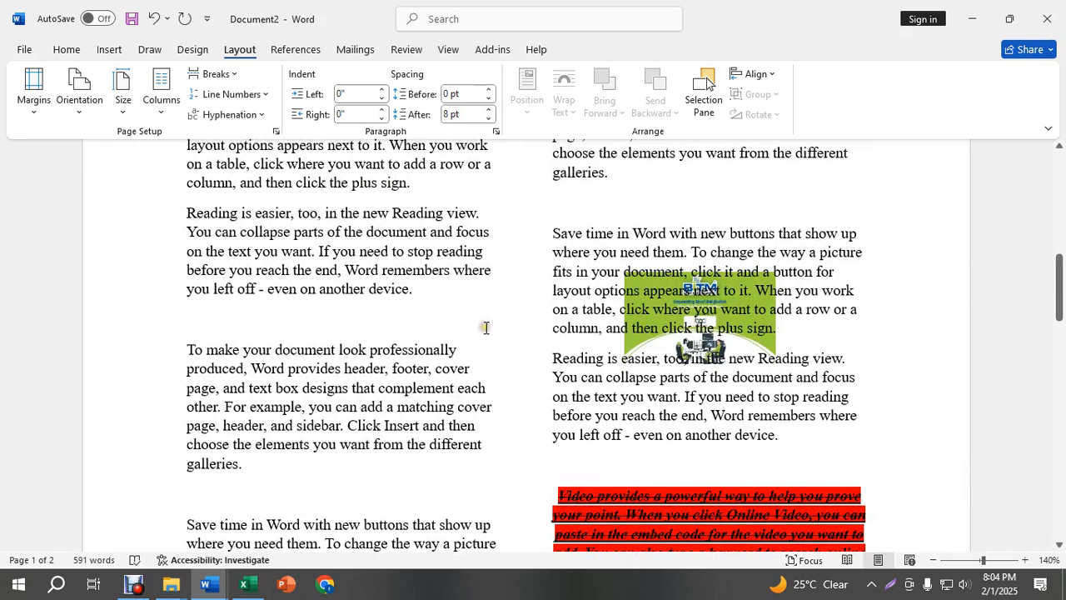
left_click_drag(447, 416, 200, 332)
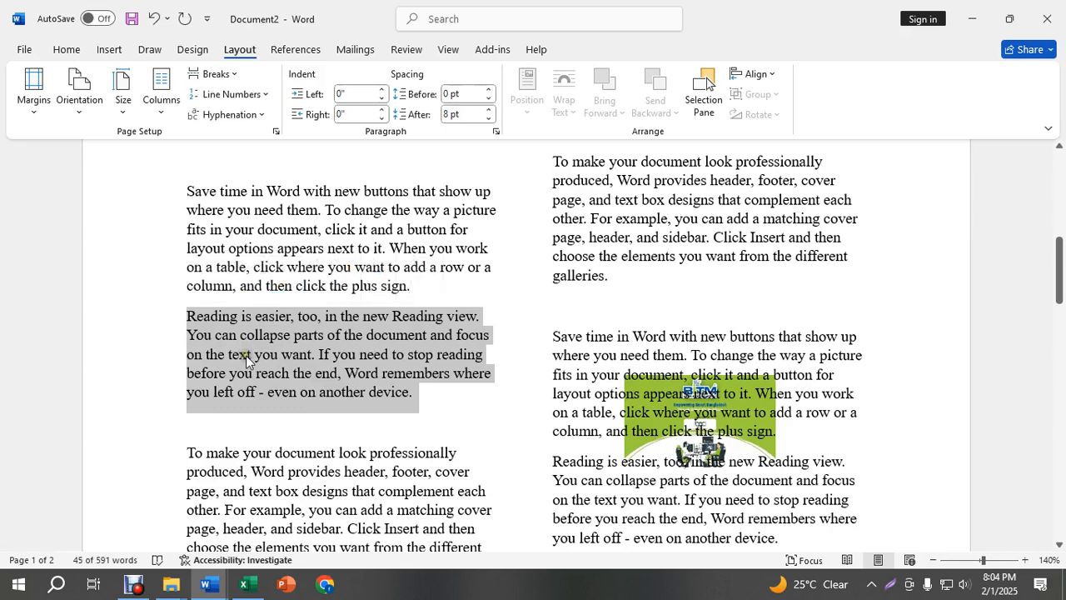
key("ctrl+x")
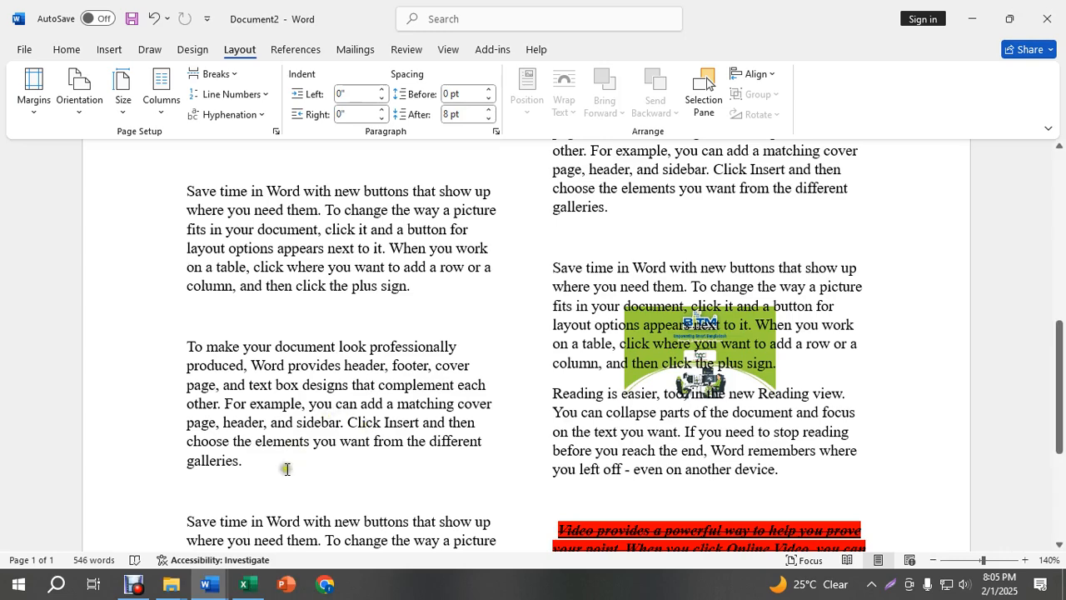
- Open the Microsoft Office Specialist self-learning PDF from the 01_Computer Fundamental folder in Google Chrome and dock its window to half the screen
left_click(214, 591)
left_click(154, 520)
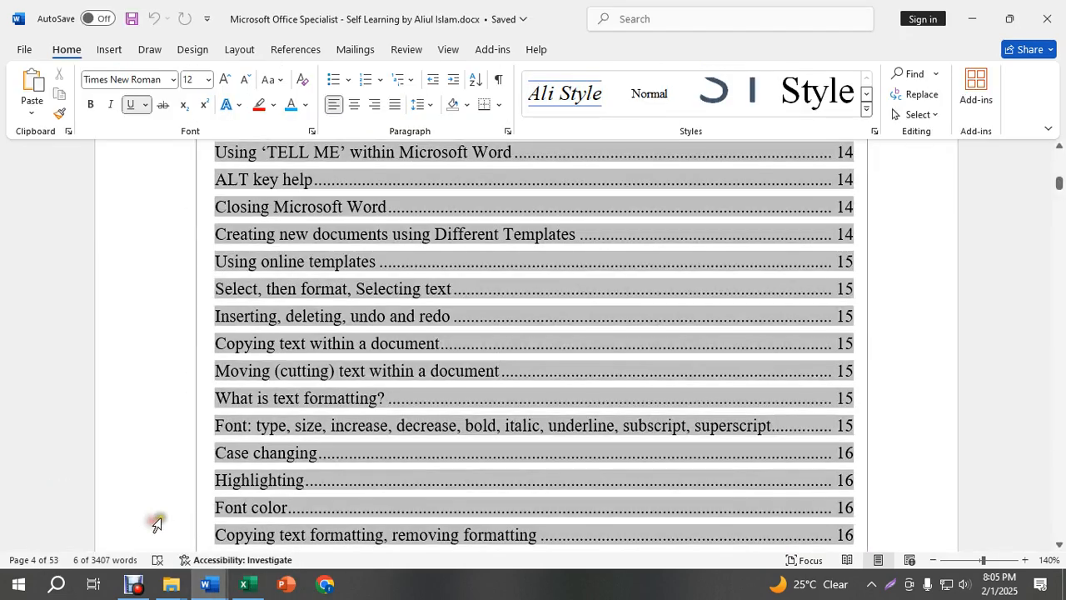
left_click(169, 586)
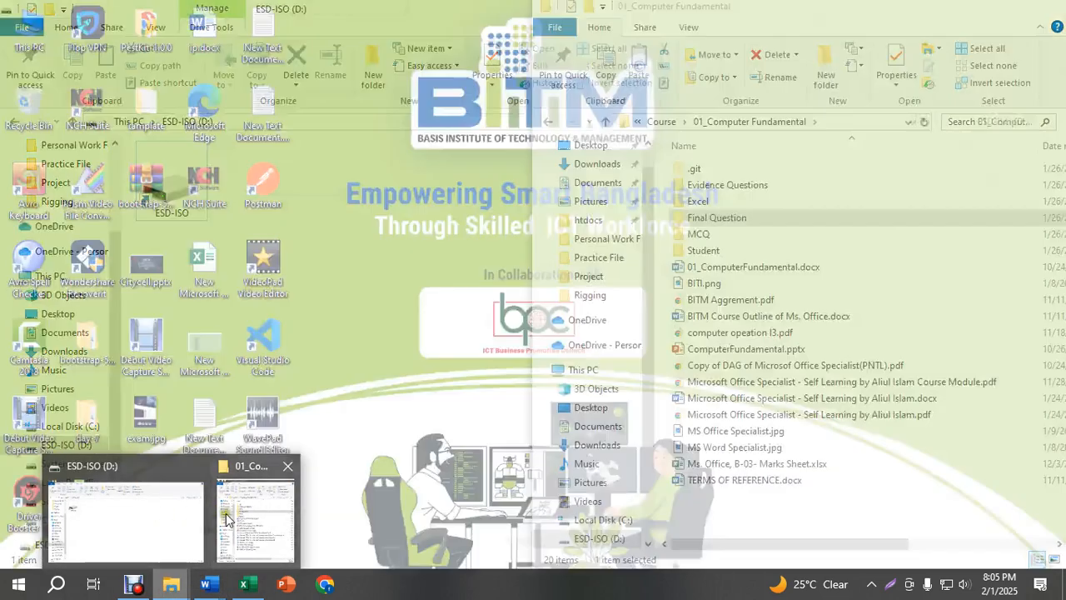
left_click(254, 521)
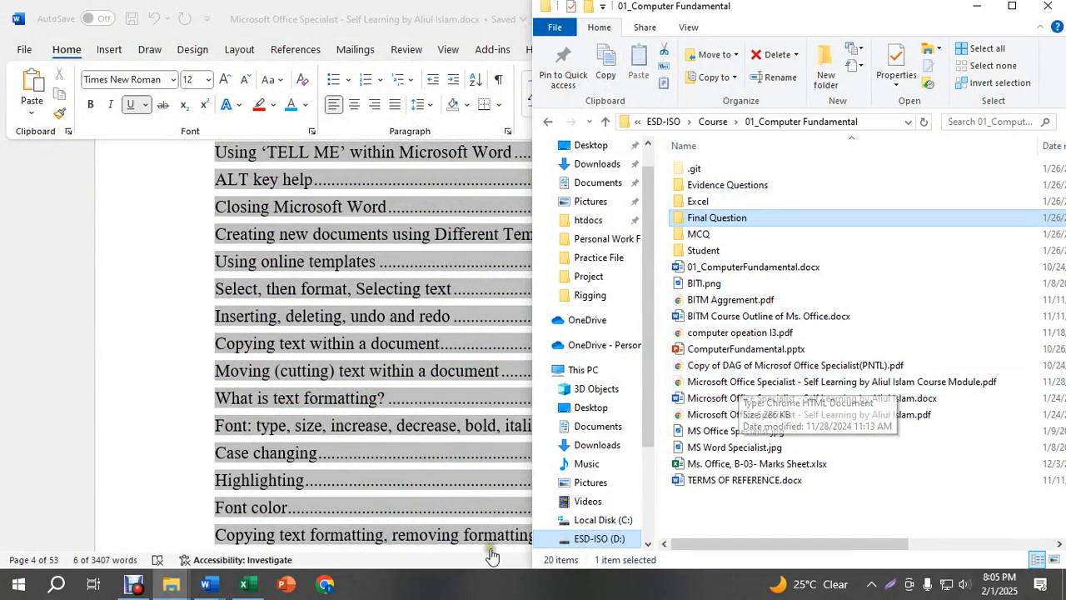
double_click(778, 416)
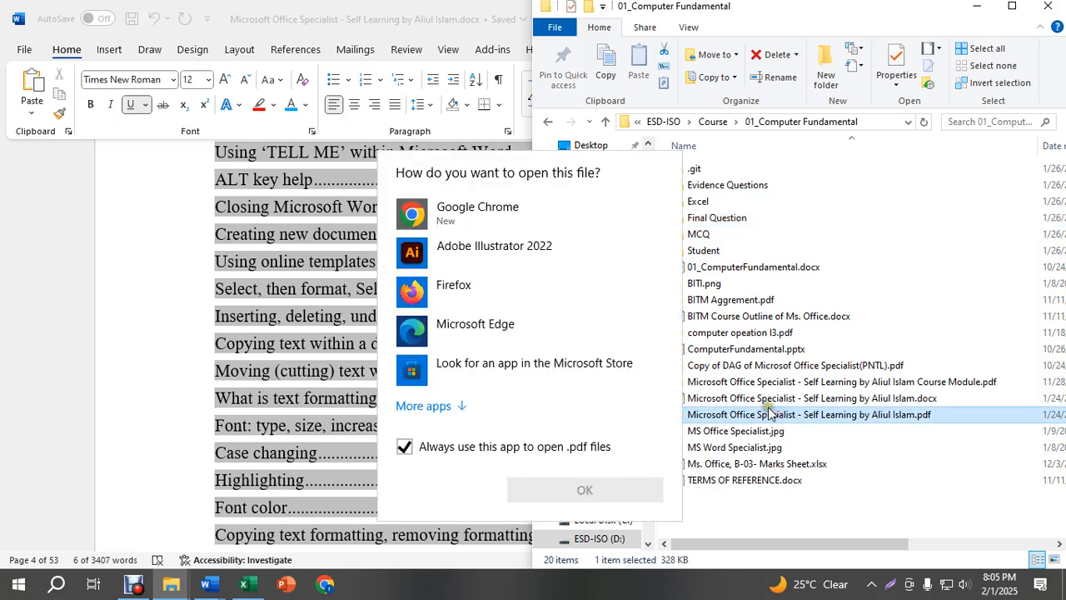
left_click(475, 227)
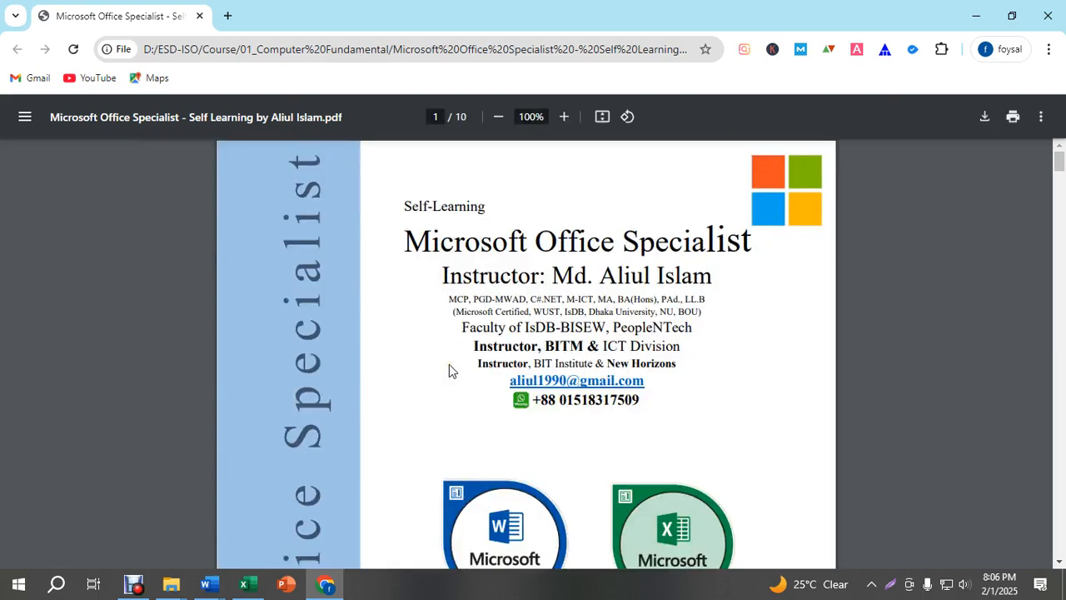
key("super+Left")
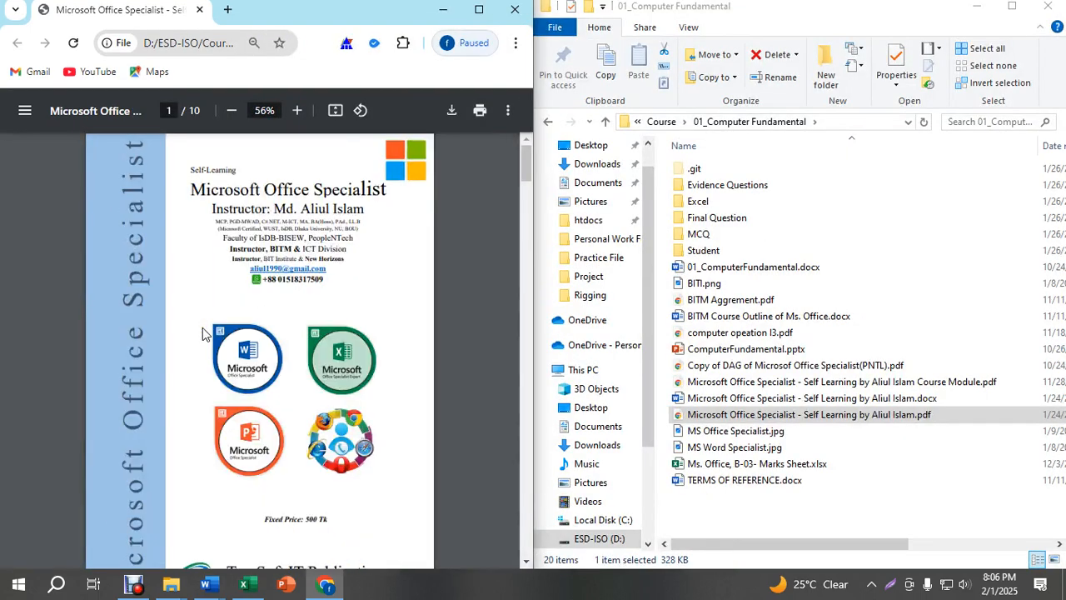
left_click(179, 407)
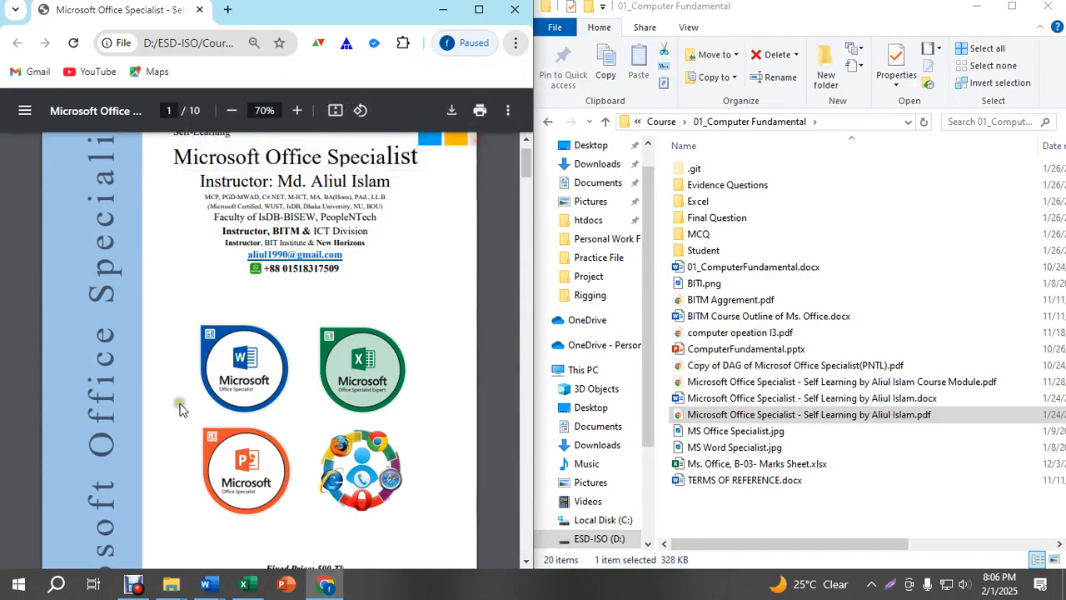
- Browse the PDF's table of contents to the Word topics listed on page 4
scroll(256, 382, "down", 20)
scroll(256, 382, "up", 1)
scroll(256, 382, "down", 4)
scroll(257, 383, "up", 2)
scroll(257, 382, "up", 2)
scroll(221, 381, "up", 3, "ctrl")
scroll(220, 381, "down", 2, "ctrl")
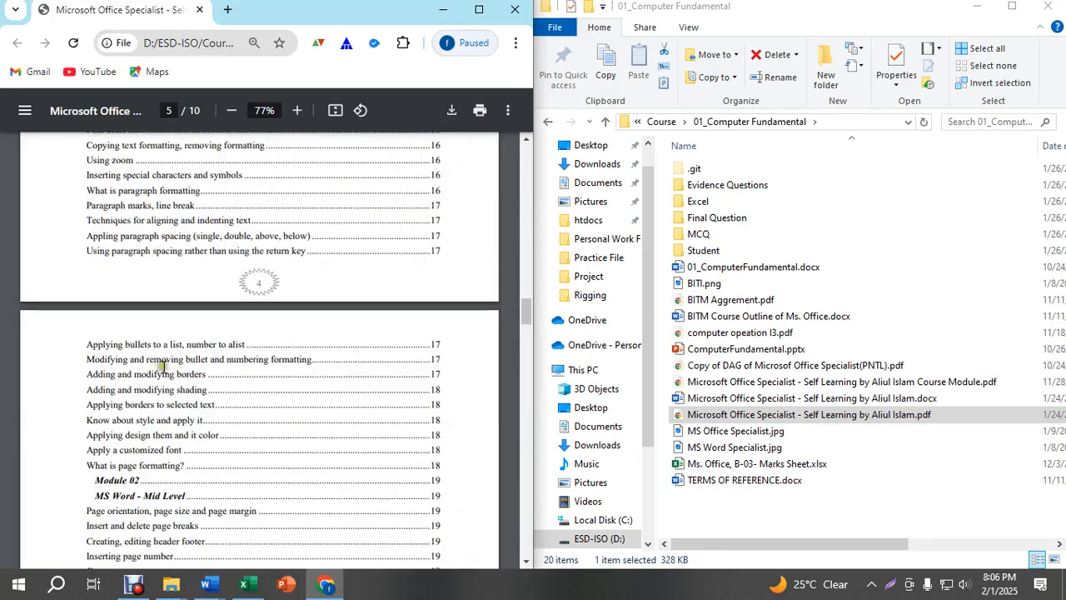
scroll(162, 365, "up", 2)
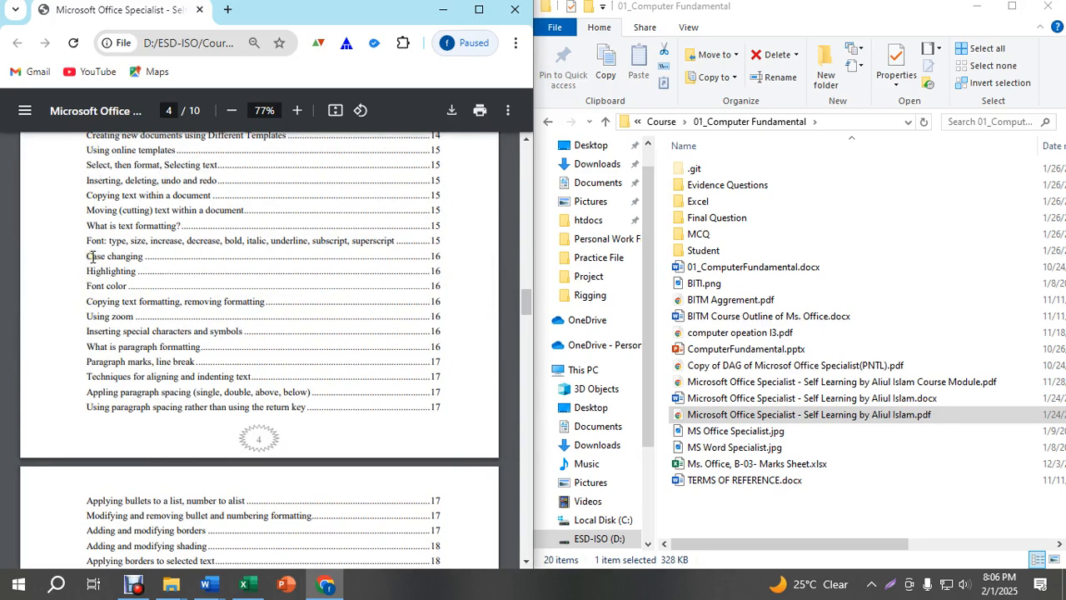
scroll(92, 256, "up", 1)
- Select the PDF topics "Copying text within a document", "Moving (cutting) text within a document" and "What is text formatting?", finishing back on the moving topic
left_click_drag(87, 273, 221, 273)
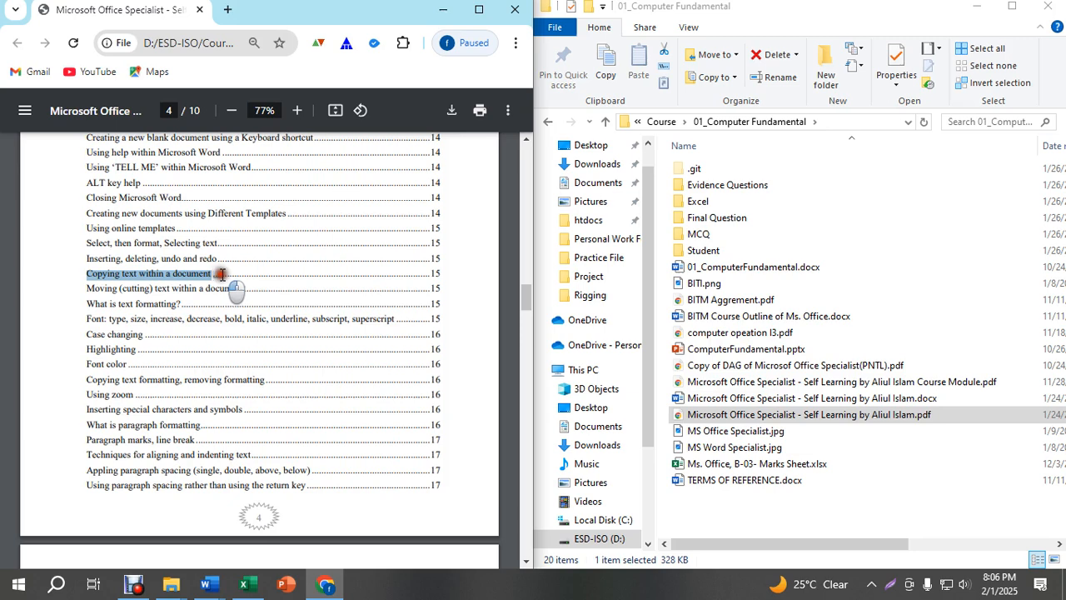
left_click_drag(86, 288, 273, 288)
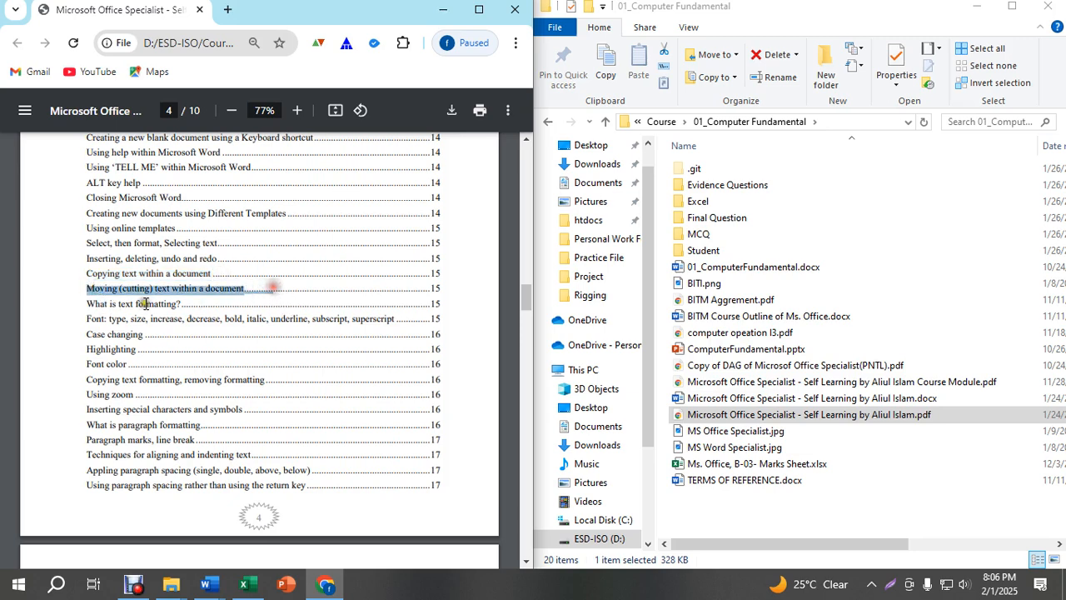
left_click_drag(87, 303, 188, 303)
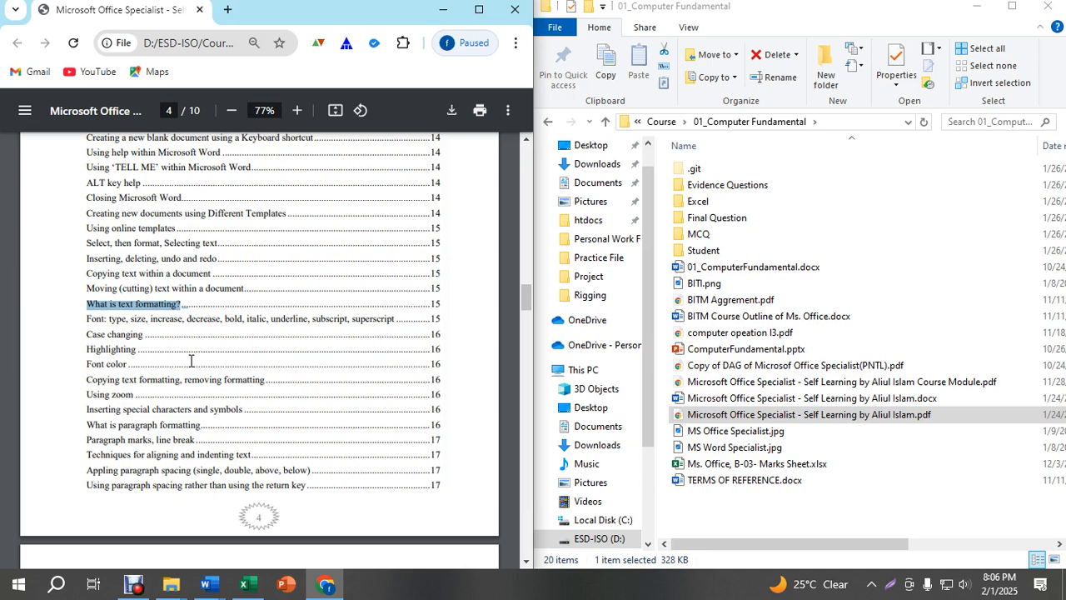
left_click_drag(89, 289, 244, 288)
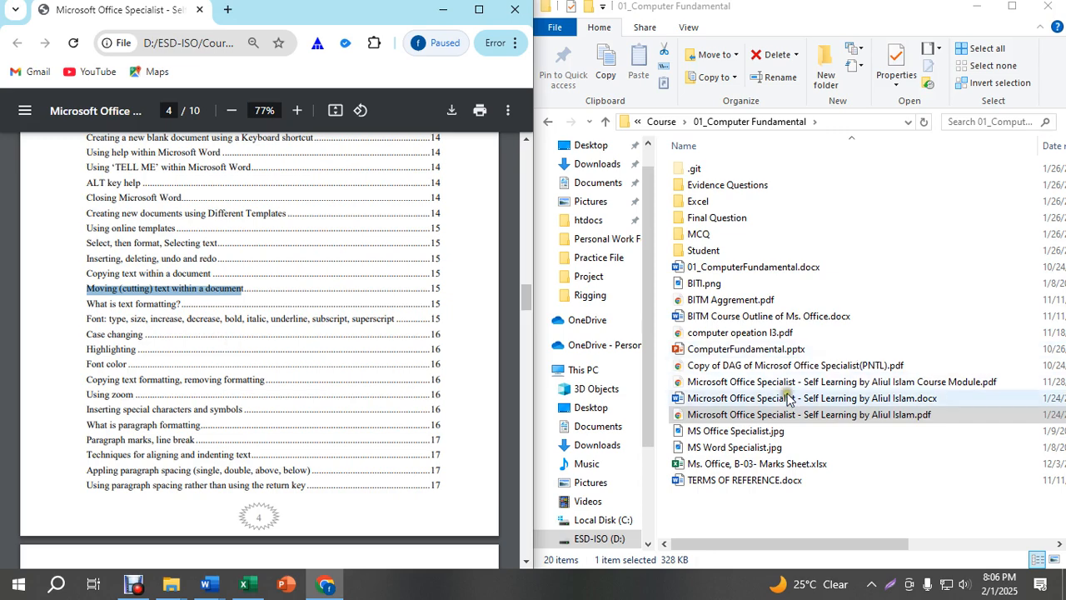
- Switch to the sample Word document and move the first column's "Save time in Word" paragraph below the following "To make your document look" paragraph
mouse_move(208, 587)
left_click(290, 506)
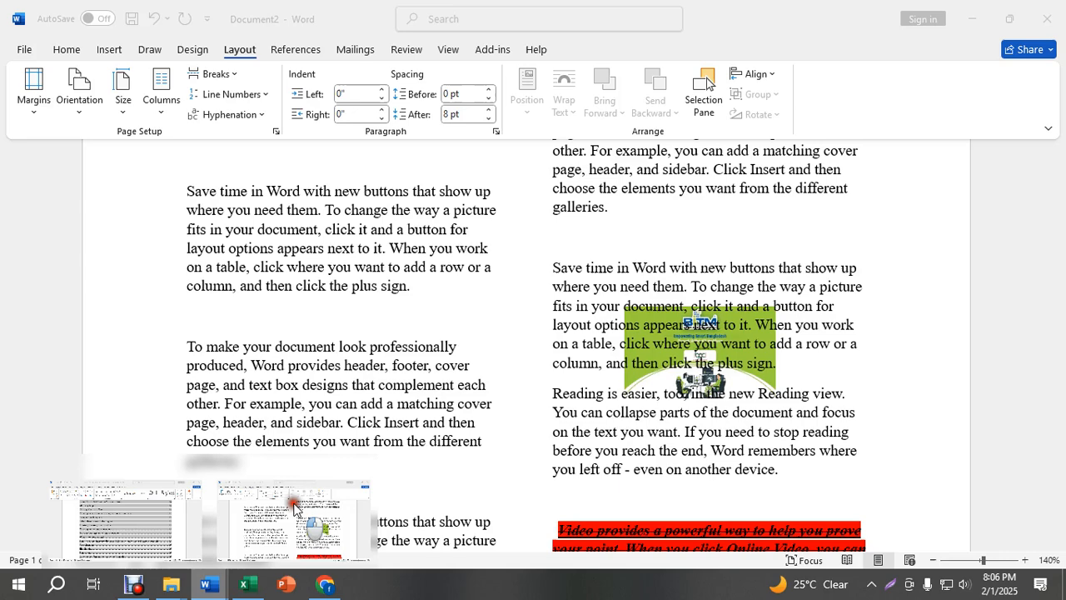
scroll(247, 309, "up", 1)
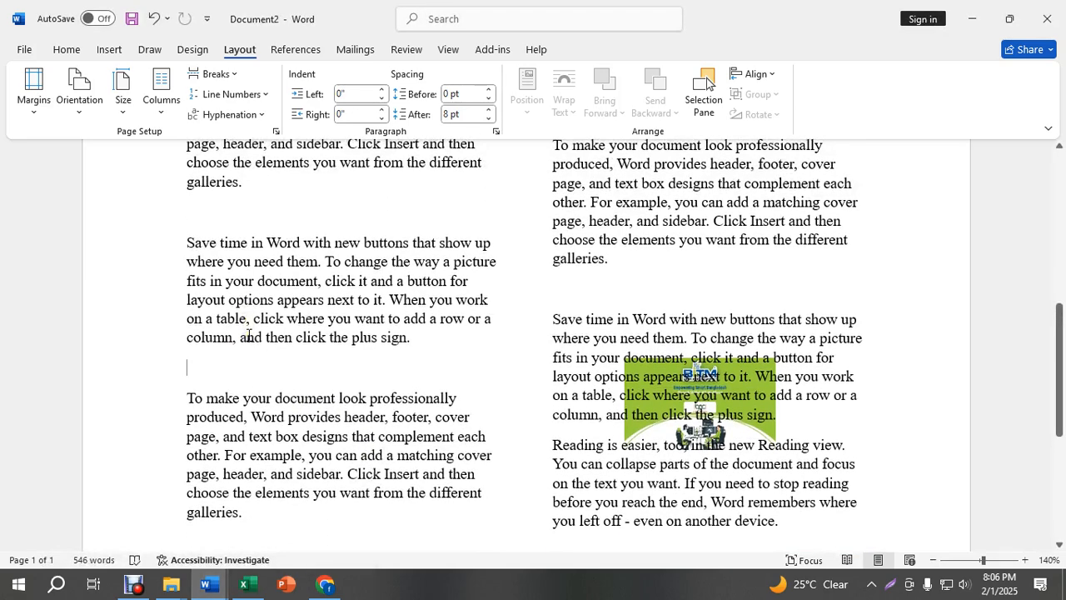
double_click(739, 409)
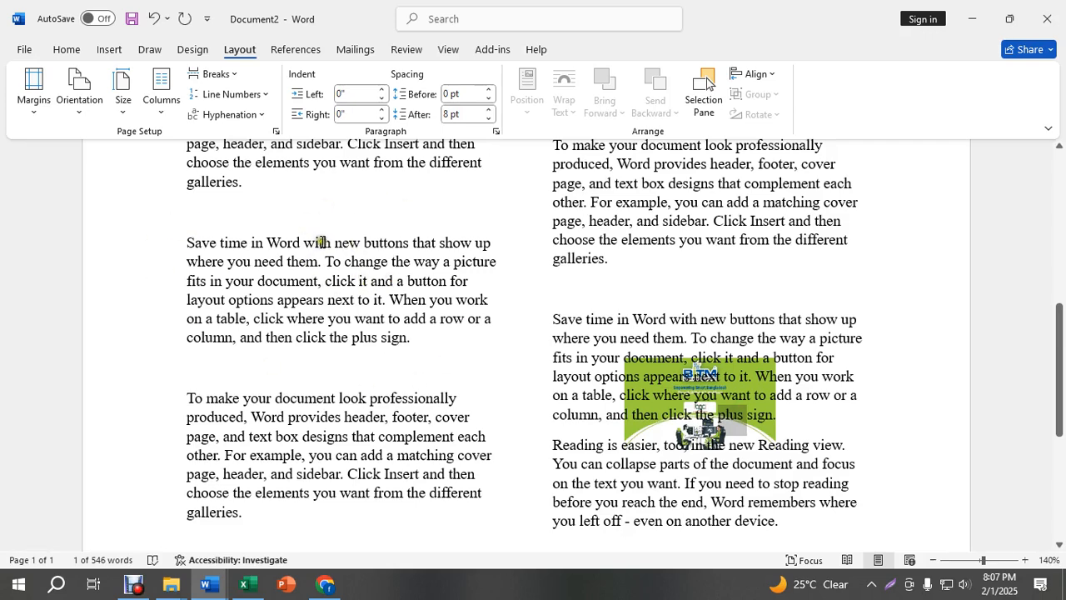
left_click(267, 333)
left_click_drag(423, 338, 191, 240)
key("Delete")
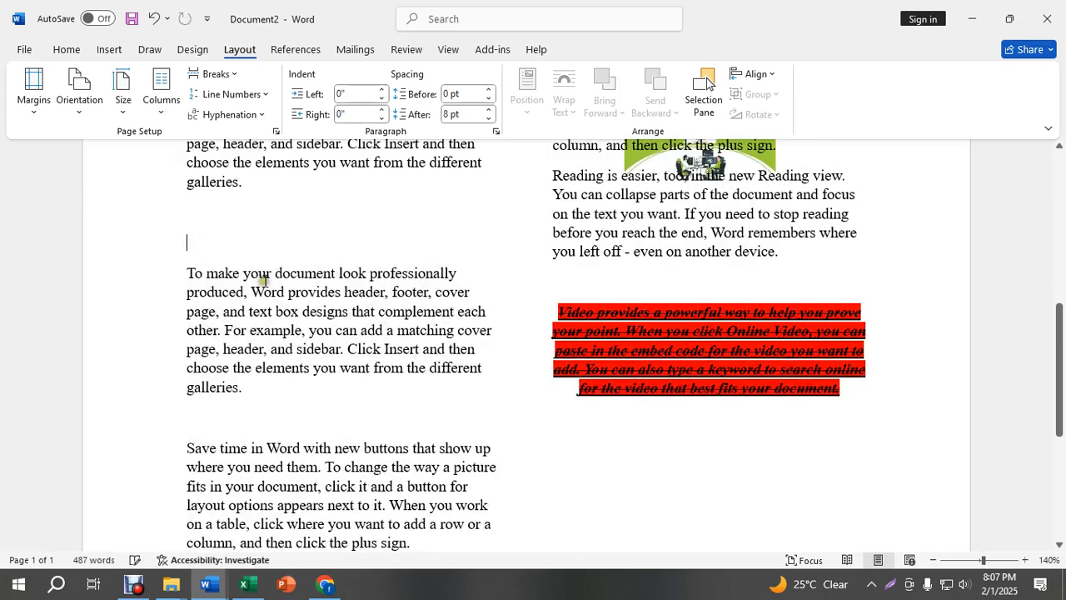
left_click(240, 414)
key("ctrl+v")
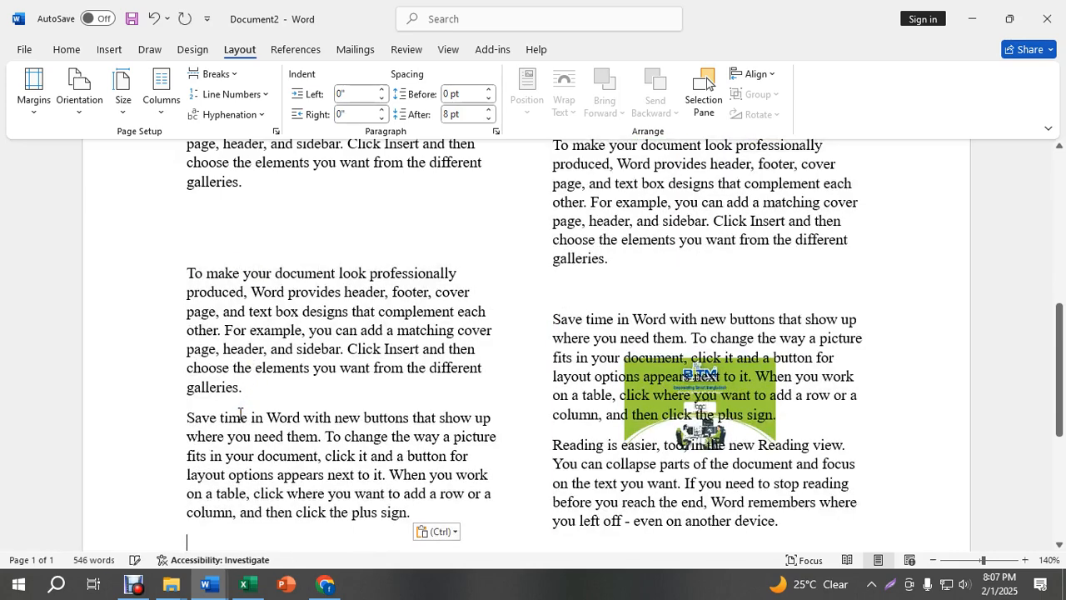
- Copy the first column's lower "To make your document look" paragraph into the empty line above the second column's "Save time in Word" paragraph
left_click_drag(279, 390, 169, 275)
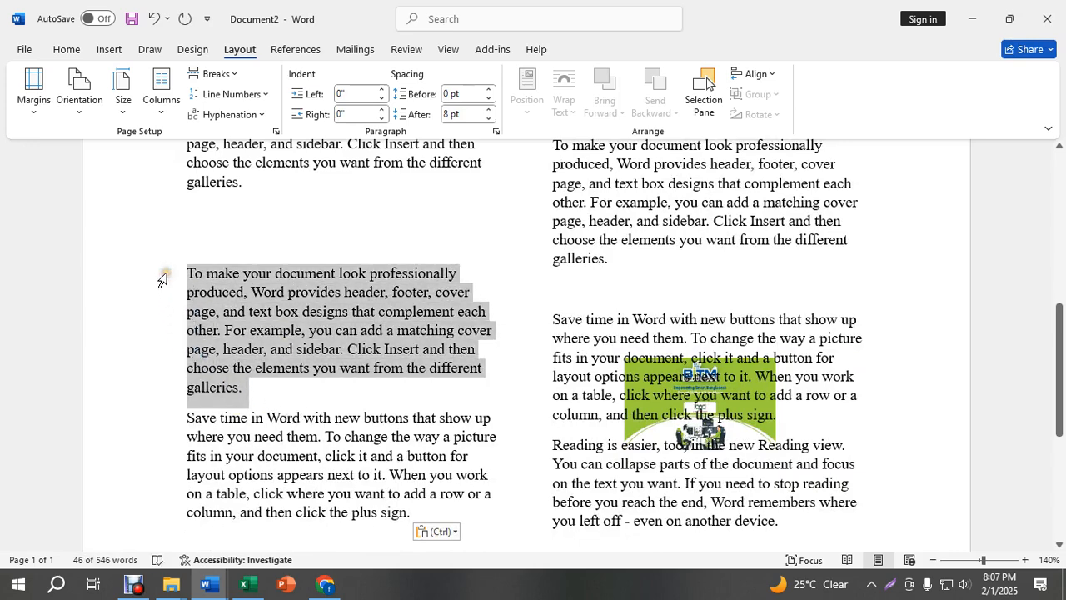
key("ctrl+c")
left_click(607, 282)
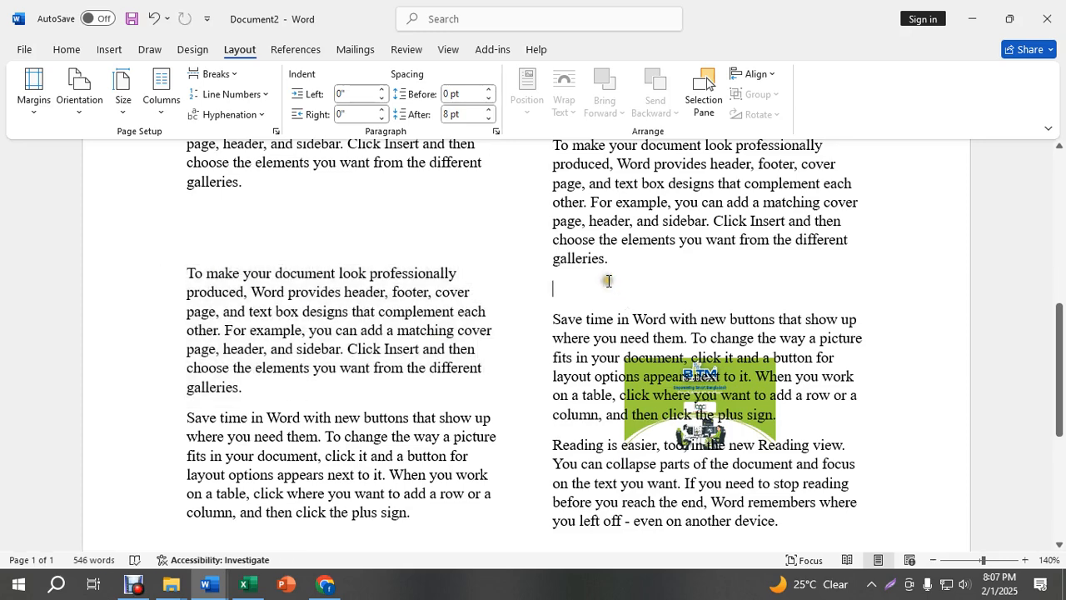
key("ctrl+v")
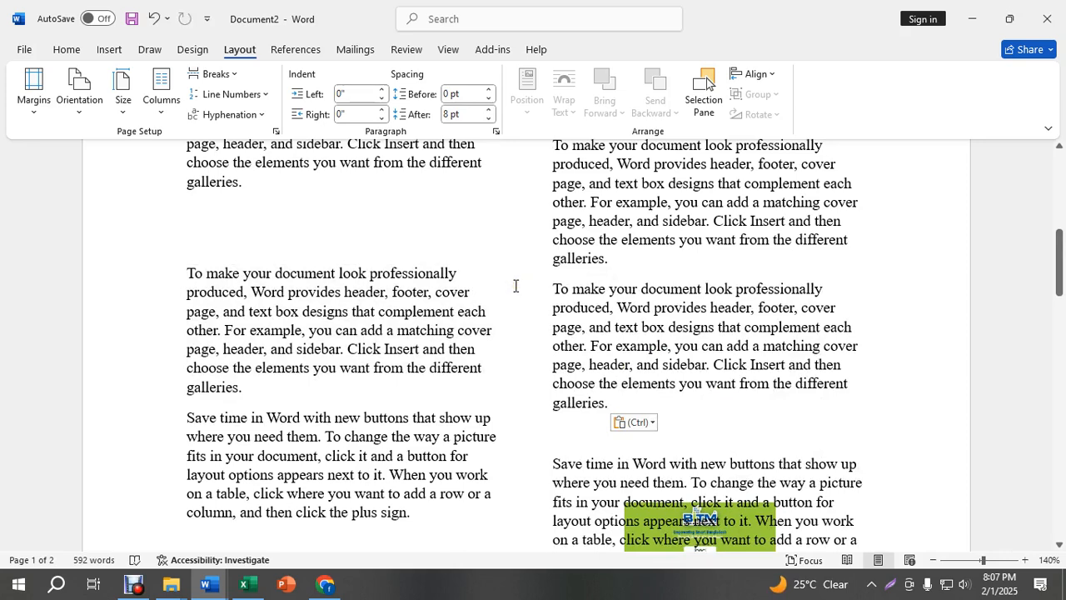
left_click(408, 240)
- Format the first column's lower "To make your document look" paragraph as bold, italic, underlined and struck through with a blue font colour
left_click(324, 584)
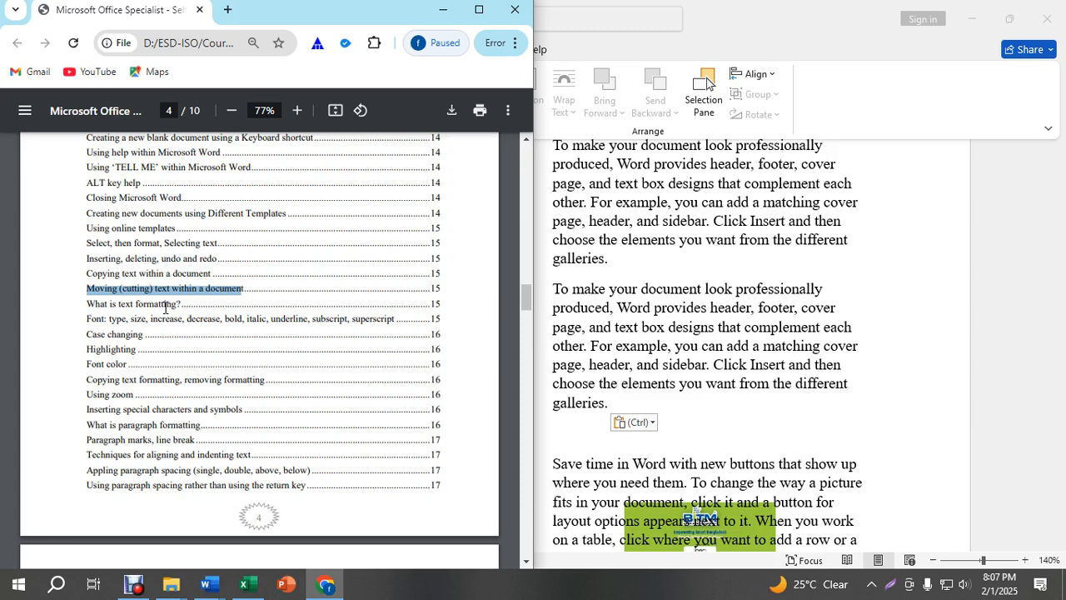
left_click(632, 398)
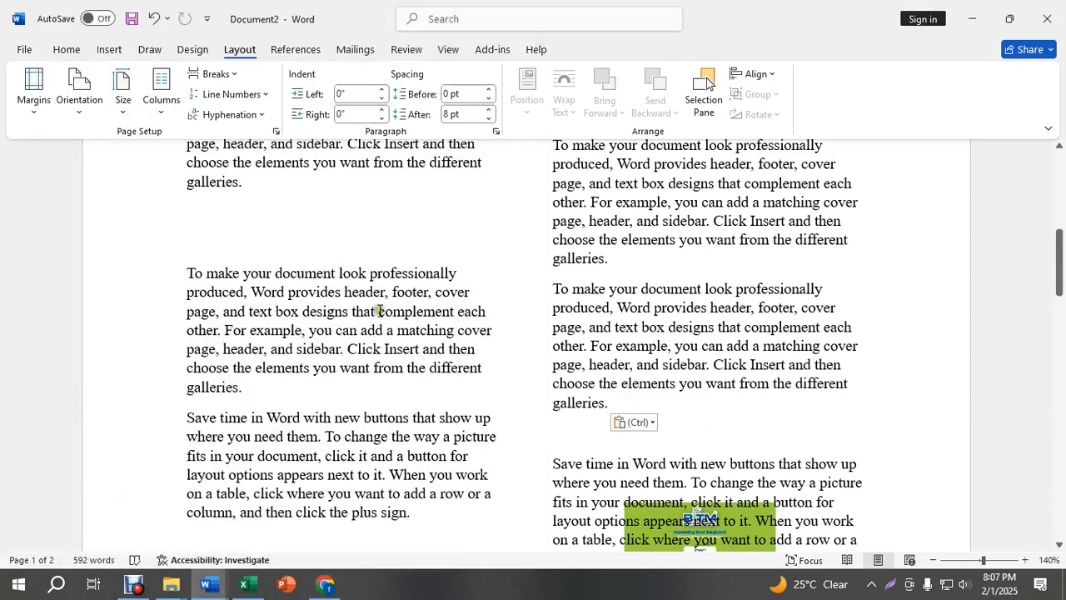
left_click_drag(274, 388, 163, 278)
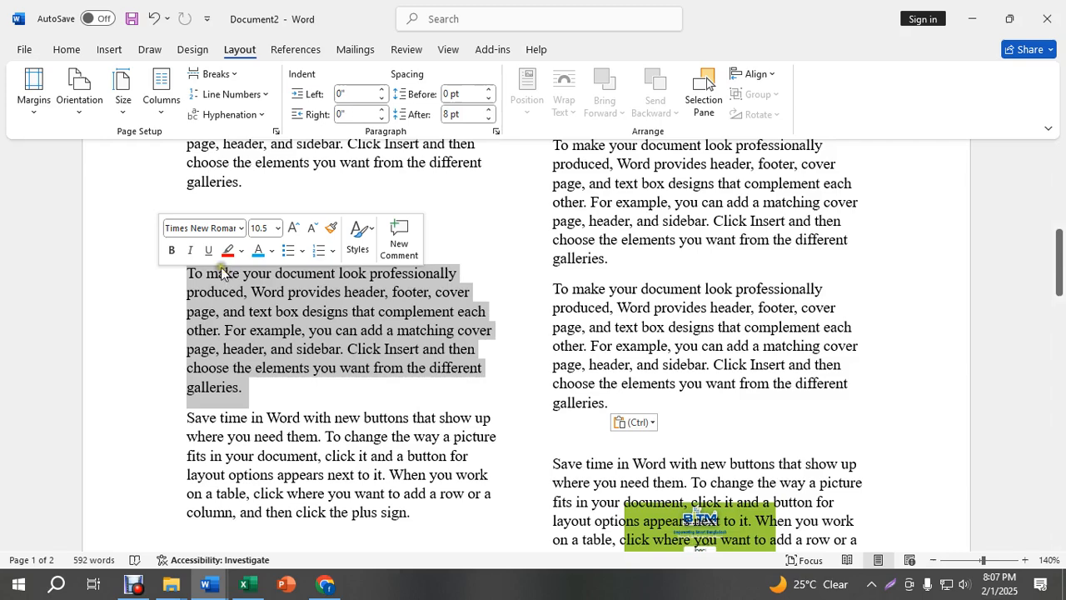
left_click(66, 49)
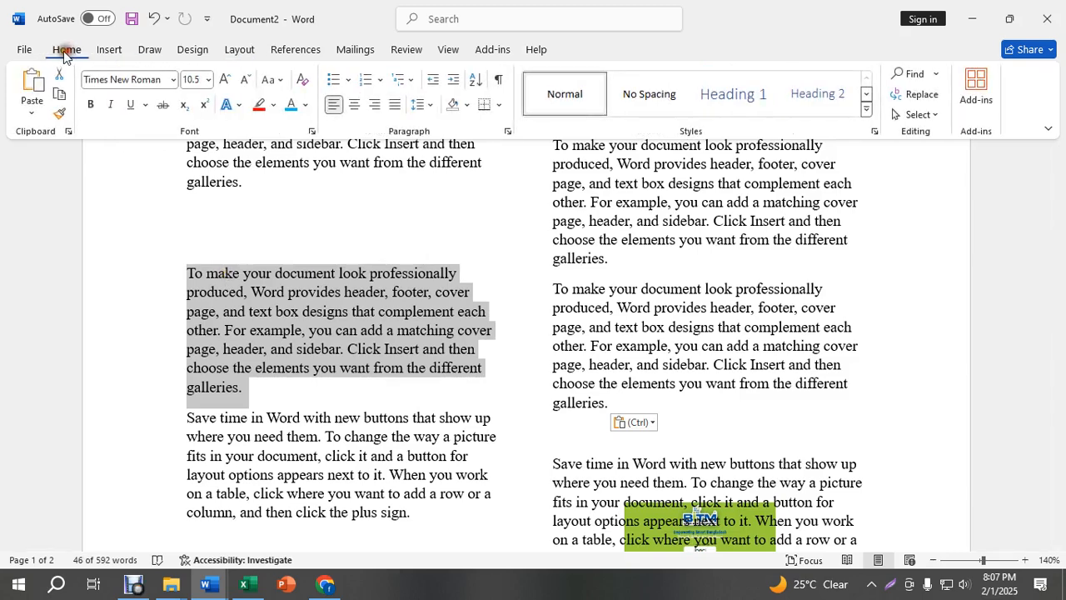
left_click(92, 104)
left_click(110, 104)
left_click(130, 104)
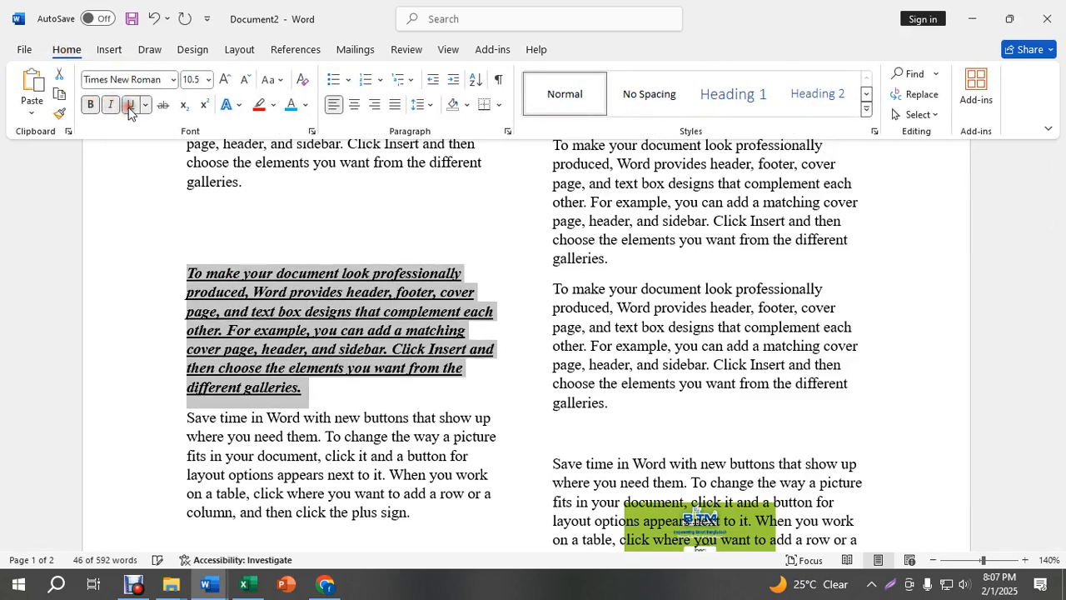
left_click(163, 104)
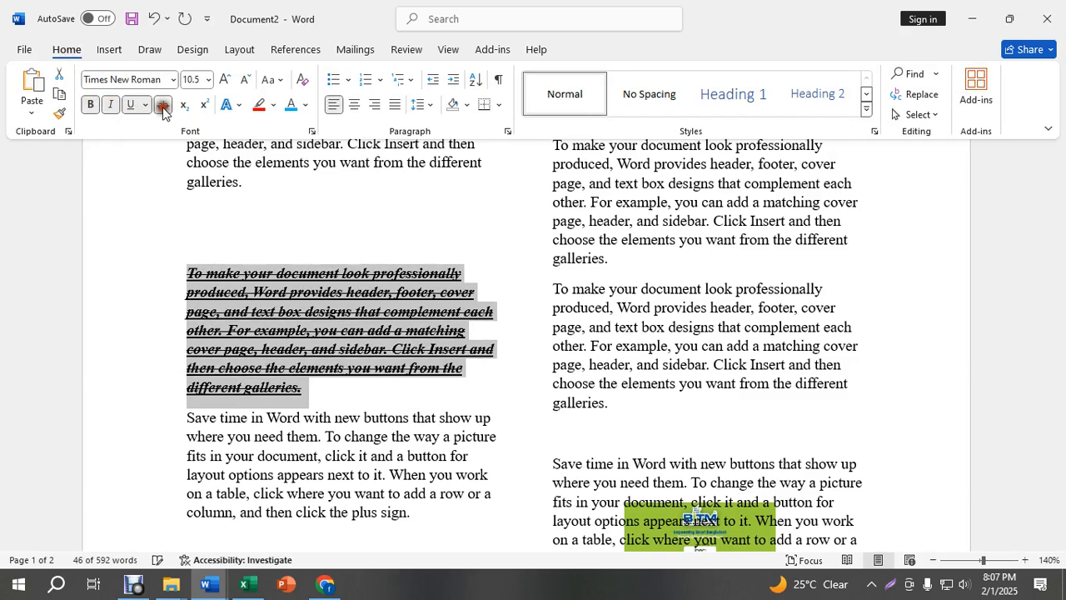
left_click(290, 105)
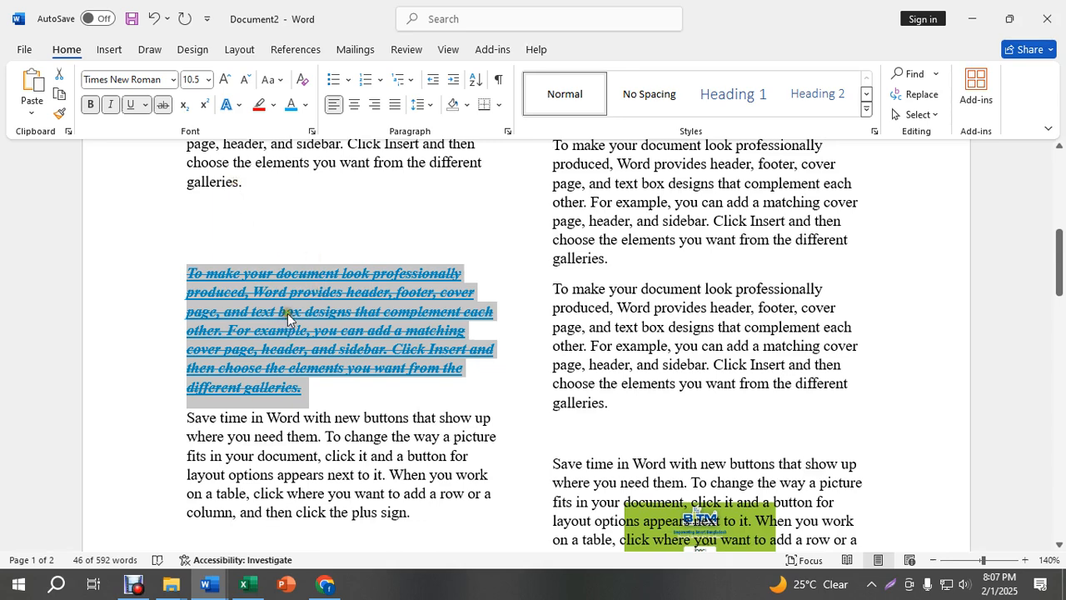
- Clear all formatting from the selected paragraph and reapply bold, italic, underline, strikethrough and the blue font colour
left_click(303, 80)
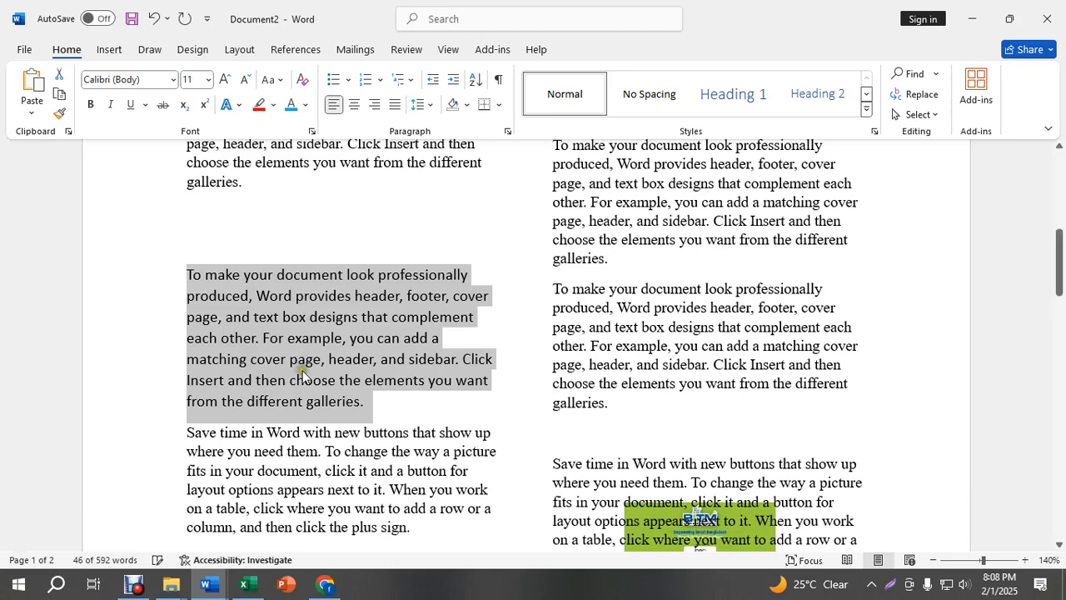
left_click(90, 105)
left_click(110, 105)
left_click(130, 105)
left_click(161, 105)
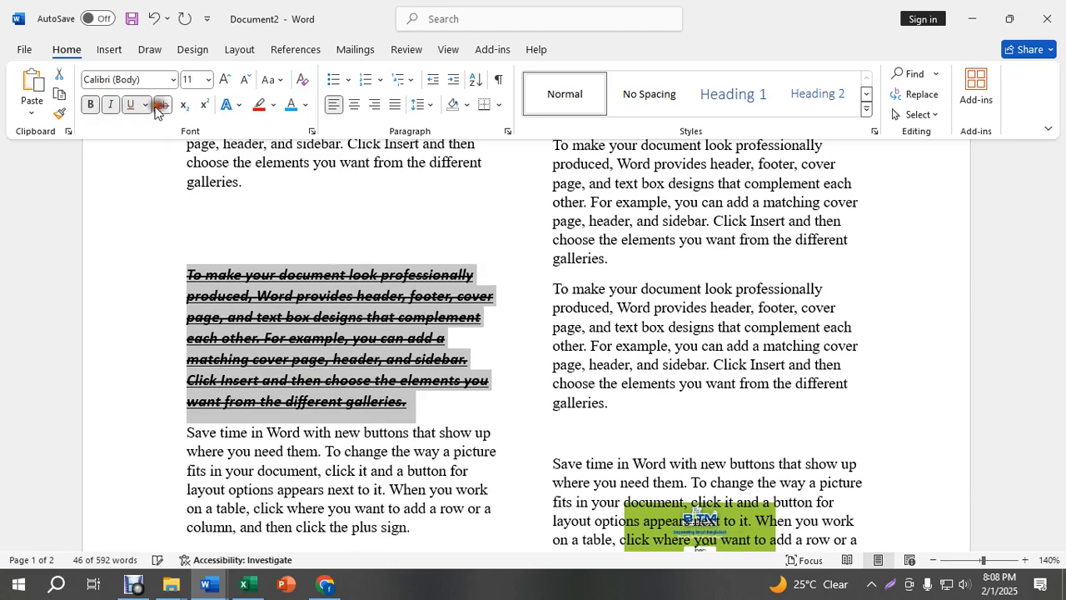
left_click(291, 105)
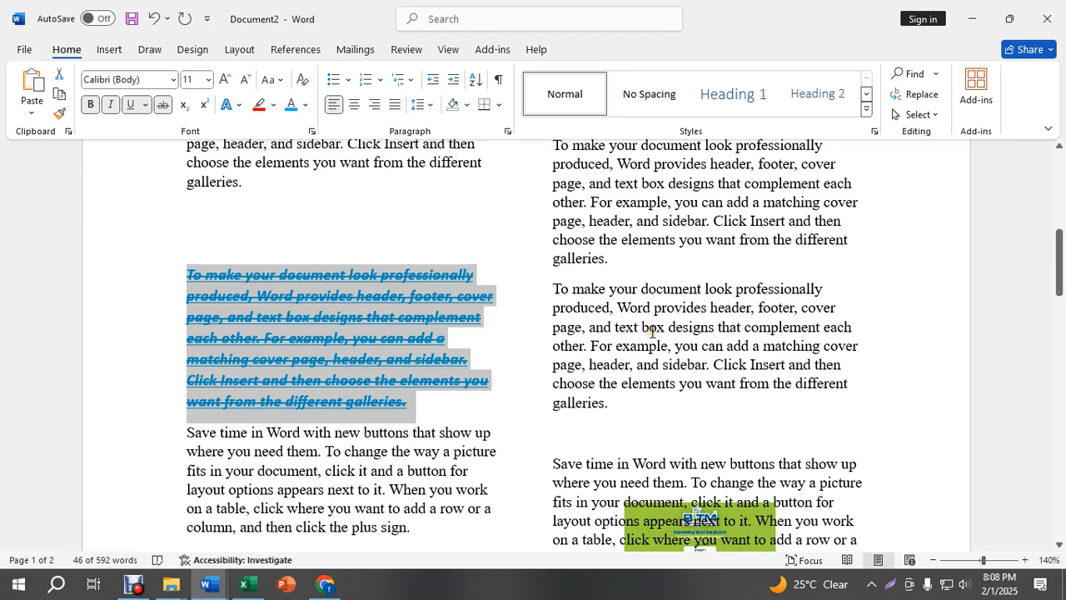
- Copy the blue paragraph's formatting onto the second column's lower "To make your document look" paragraph with Format Painter
left_click(259, 298)
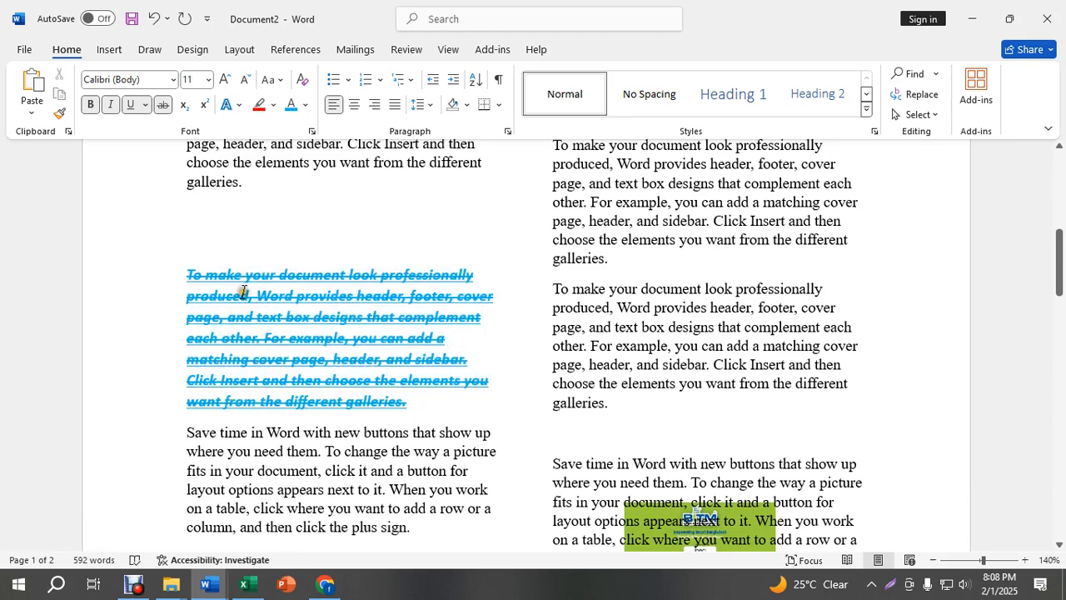
left_click(60, 117)
mouse_move(675, 412)
left_mouse_down()
mouse_move(537, 366)
mouse_move(537, 296)
left_mouse_up()
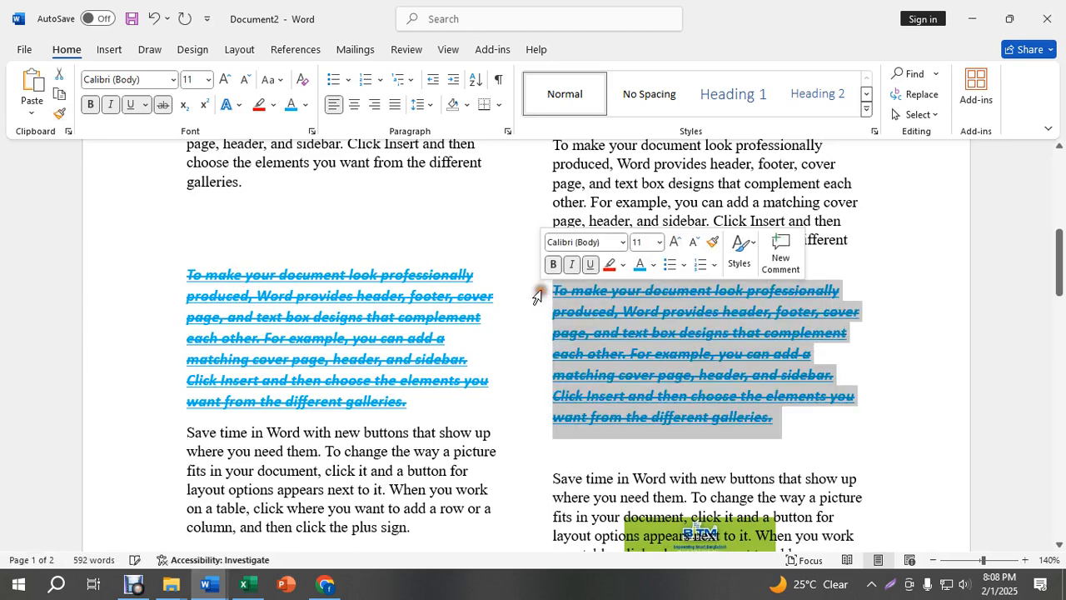
- Apply the blue paragraph's formatting with repeated Format Painter to phrases across both columns, including "For example, you can", "where you" and "way a picture"
left_click(315, 320)
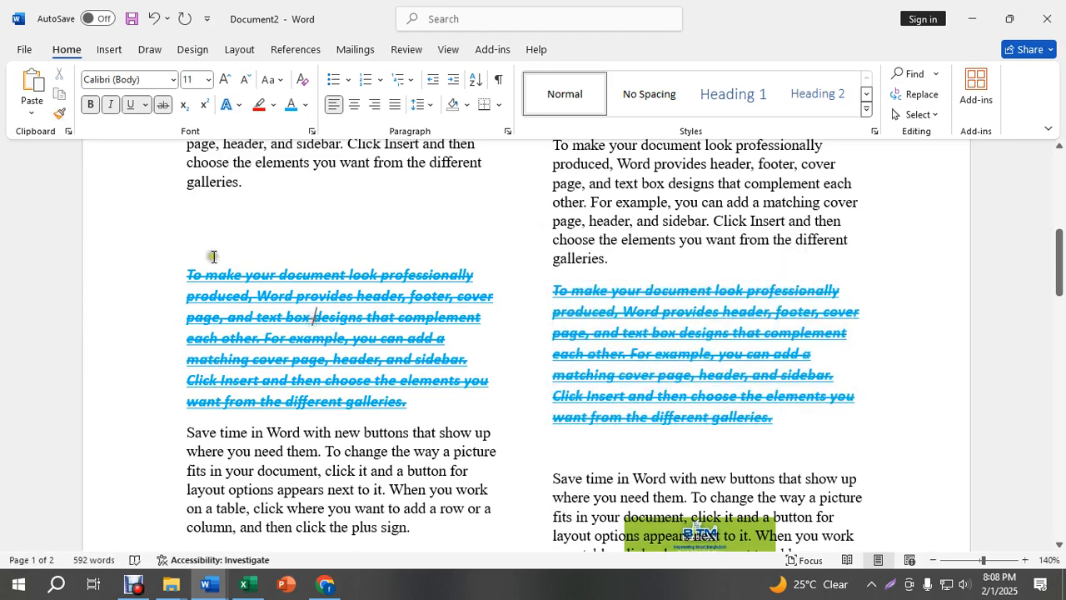
left_click(61, 115)
left_click_drag(729, 203, 592, 203)
left_click_drag(821, 184, 653, 177)
left_click_drag(667, 483, 586, 484)
left_click_drag(408, 471, 326, 472)
left_click_drag(256, 450, 188, 452)
left_click_drag(376, 493, 251, 493)
scroll(433, 491, "down", 2)
left_click_drag(474, 492, 258, 494)
left_click_drag(866, 400, 782, 401)
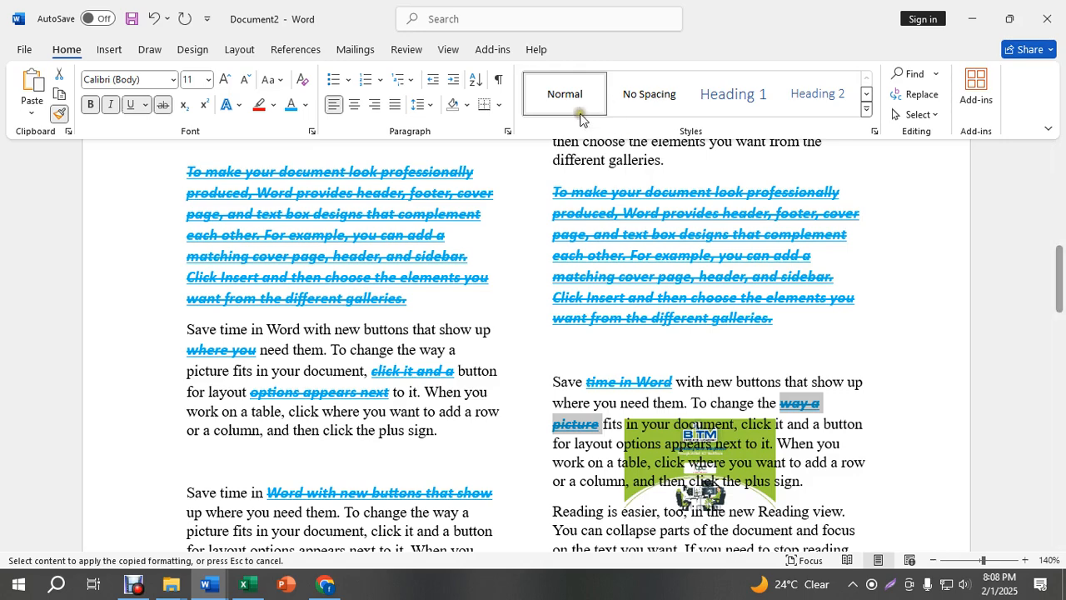
- Continue painting the blue formatting onto further phrases, including "can collapse", "picture fits in your" and "plus sign", and leave Format Painter
left_click(283, 233)
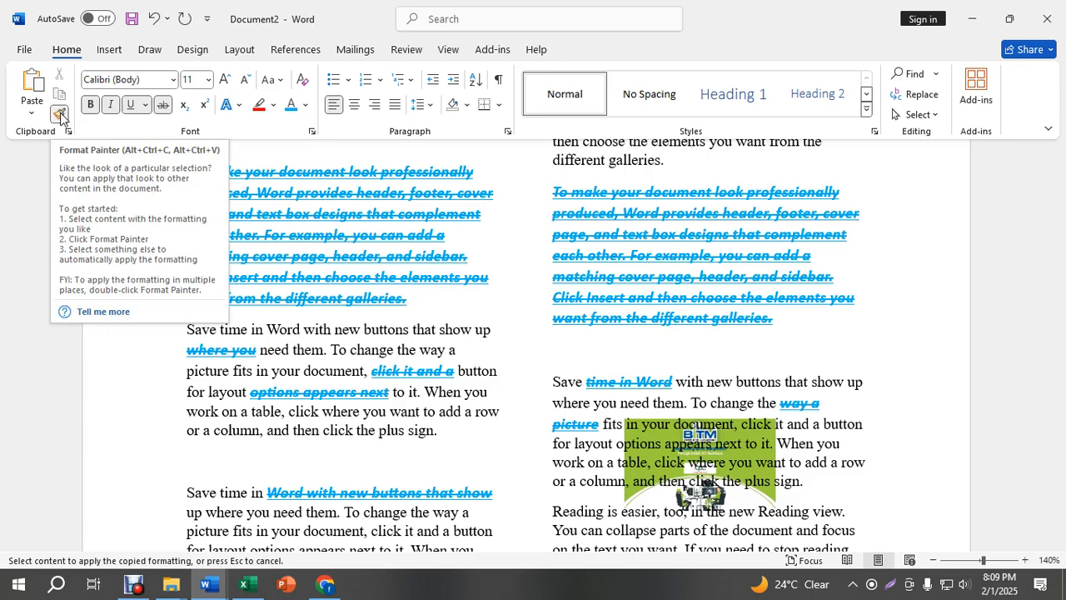
left_click_drag(823, 382, 749, 382)
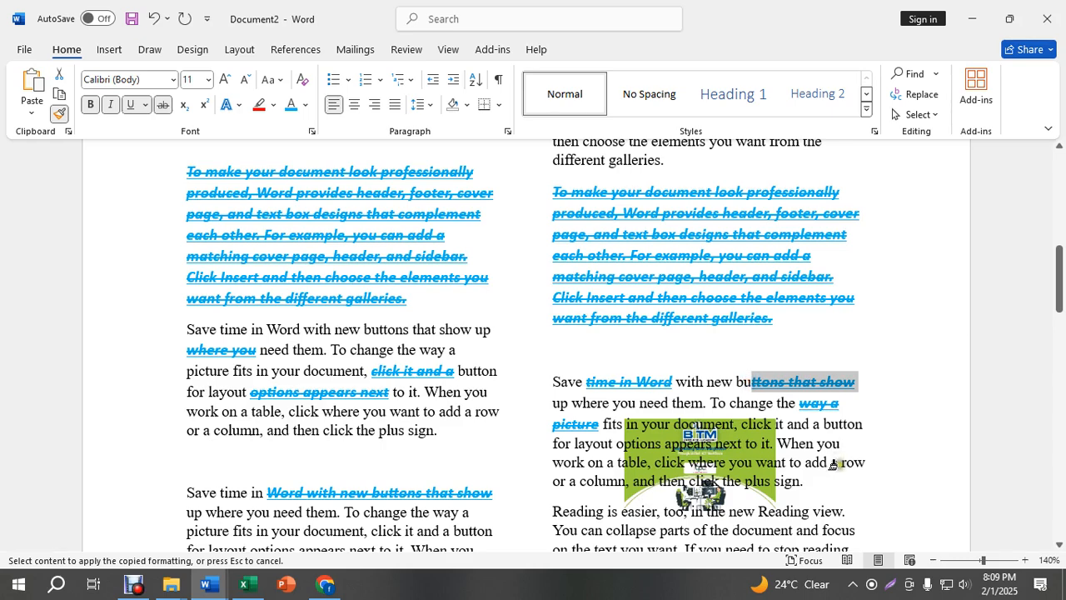
scroll(833, 464, "down", 3)
mouse_move(839, 384)
left_mouse_down()
mouse_move(716, 384)
mouse_move(658, 364)
left_mouse_up()
left_click_drag(658, 326, 581, 329)
left_click_drag(409, 348, 187, 326)
left_click_drag(265, 354, 248, 368)
left_click_drag(321, 389, 341, 389)
left_click_drag(467, 389, 409, 387)
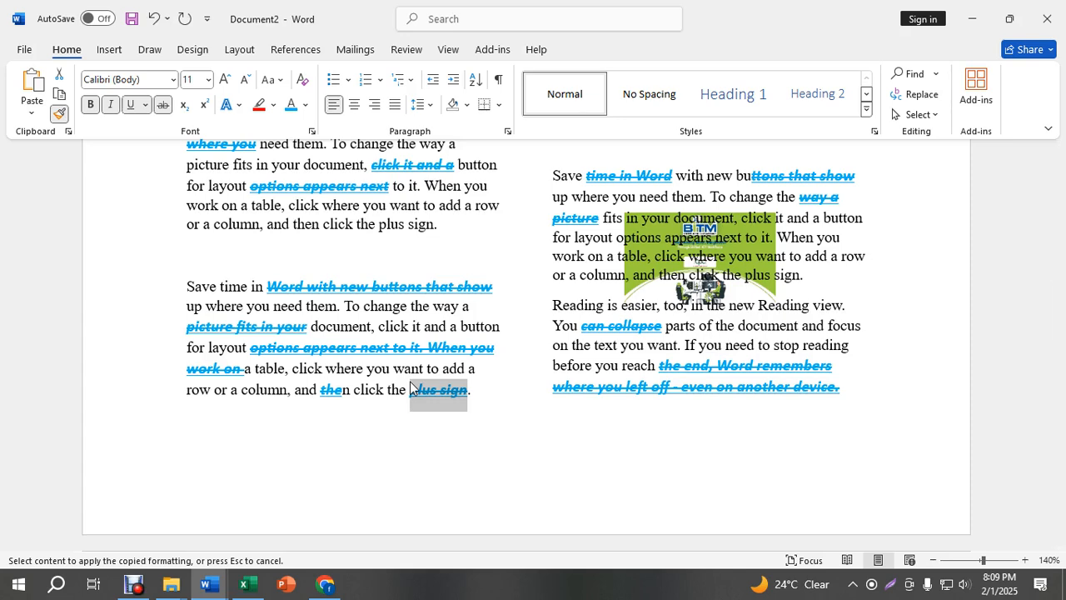
key("Escape")
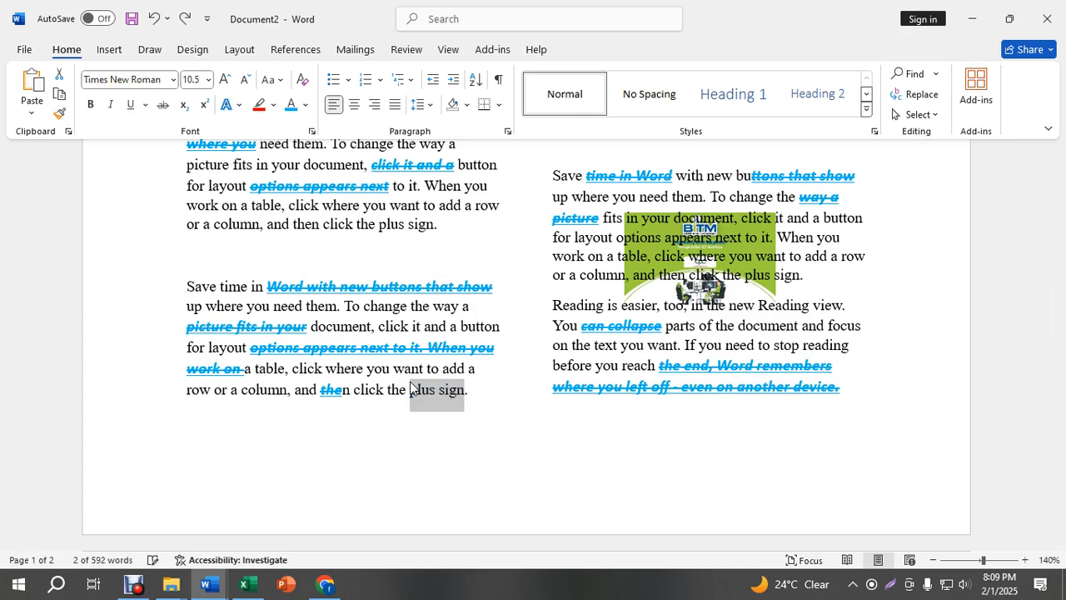
- Undo all the Format Painter changes and the blue font colour of the first column's formatted paragraph
key("ctrl+z")
key("ctrl+z")
key("ctrl+z")
key("ctrl+z")
key("ctrl+z")
key("ctrl+z")
key("ctrl+z")
key("ctrl+z")
key("ctrl+z")
key("ctrl+z")
key("ctrl+z")
key("ctrl+z")
key("ctrl+z")
key("ctrl+z")
key("ctrl+z")
key("ctrl+z")
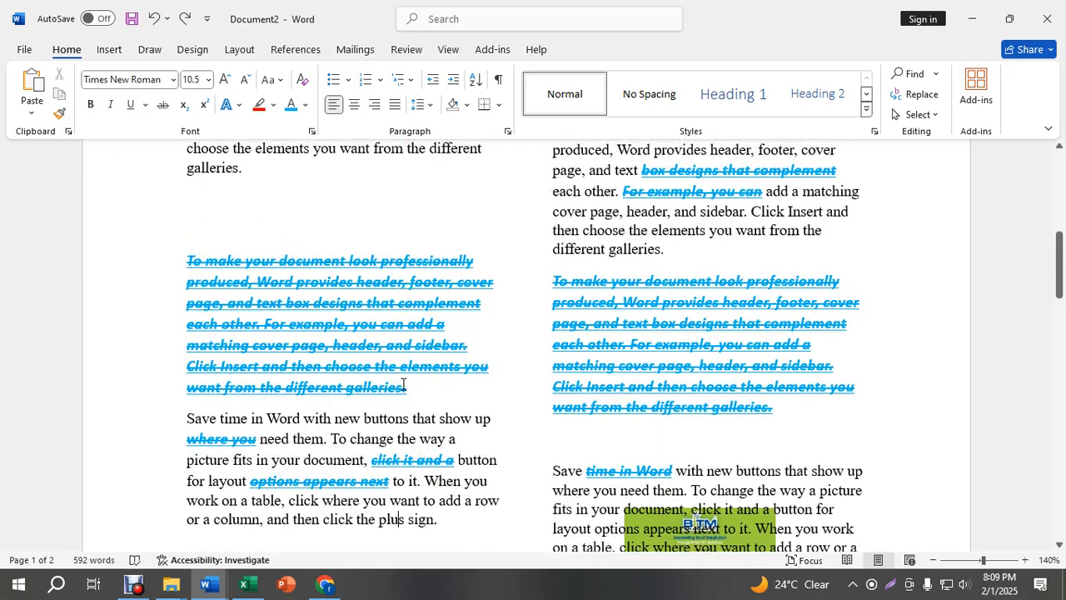
key("ctrl+z")
key("ctrl+z")
key("ctrl+z")
key("ctrl+z")
key("ctrl+z")
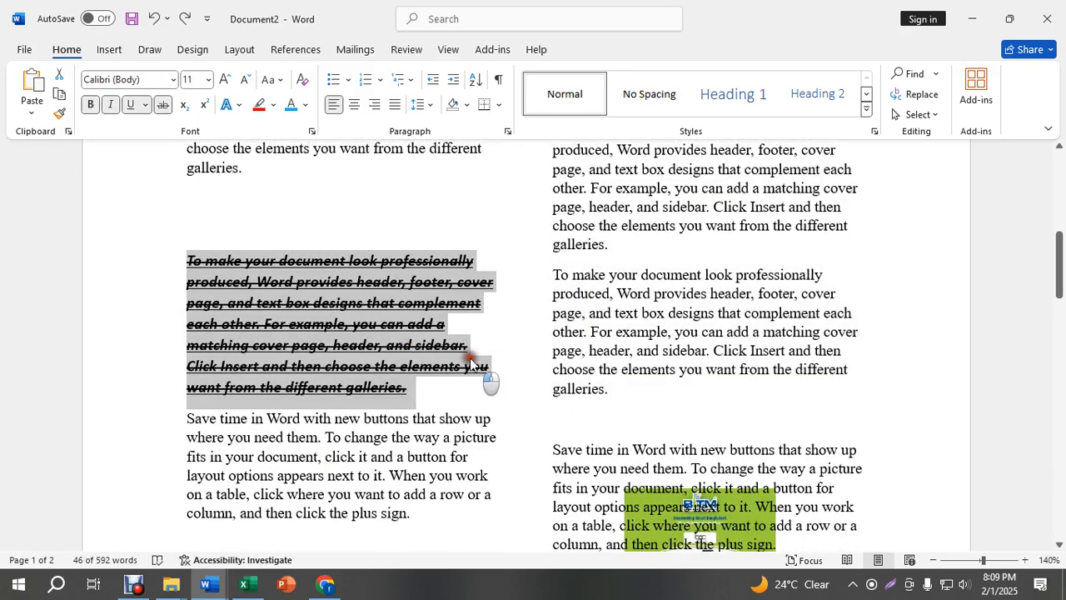
- Reapply the blue font colour to the first column's bold, italic, struck-through paragraph
left_click(463, 360)
left_click_drag(406, 388, 184, 257)
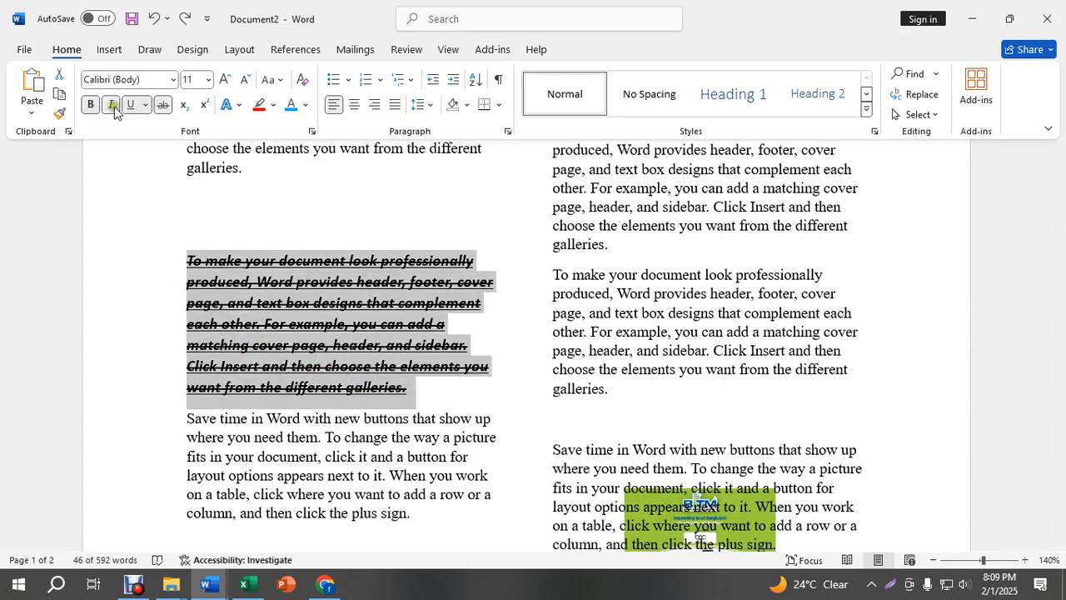
left_click(289, 106)
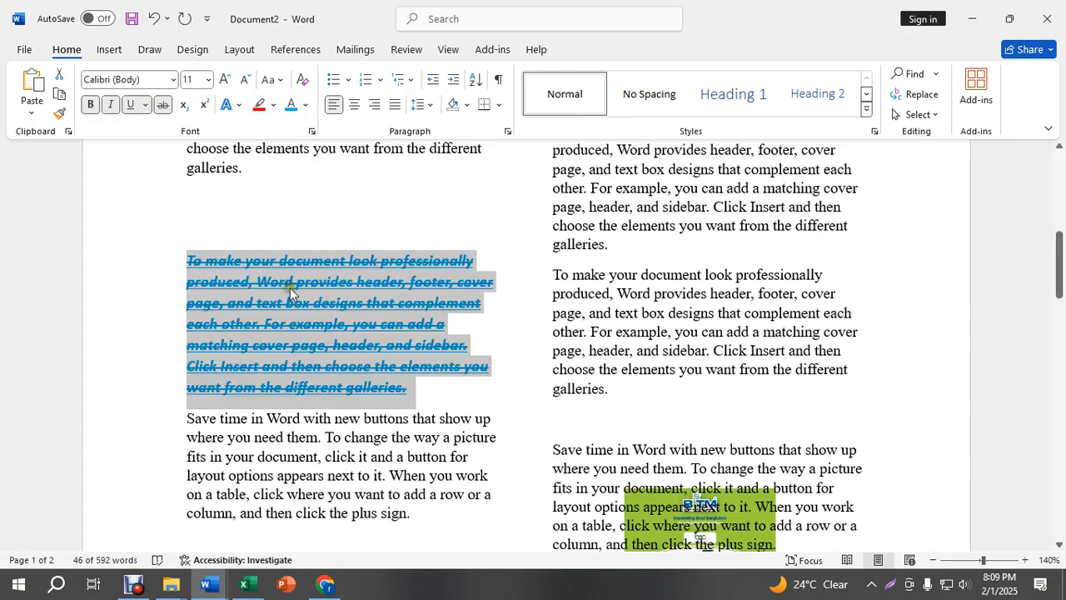
left_click(360, 348)
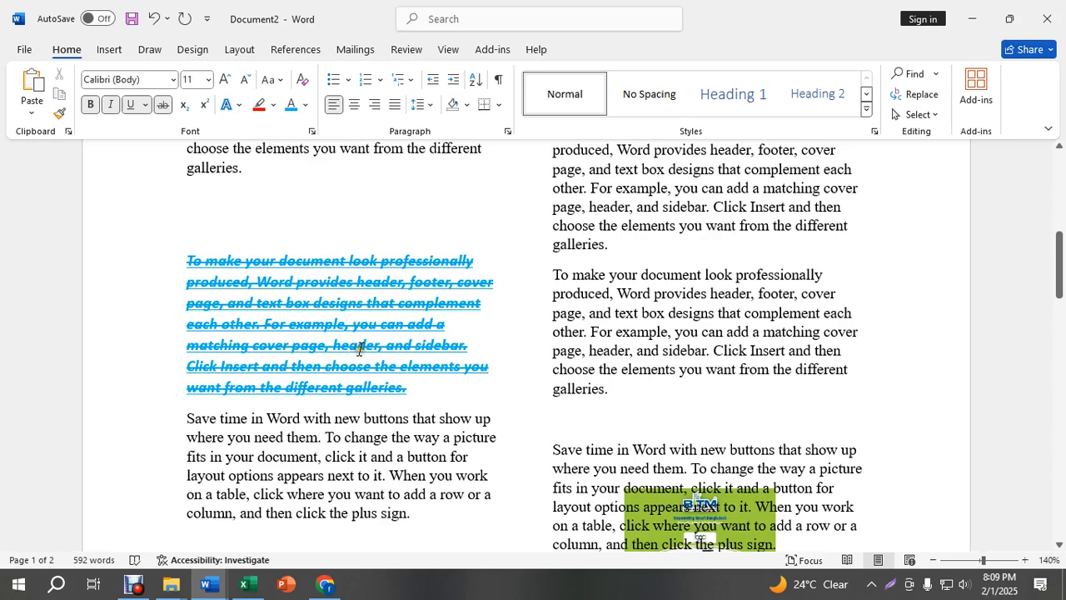
- Underline the second column's lower "To make your document look" paragraph, keeping its font colour black
left_click_drag(625, 410, 539, 276)
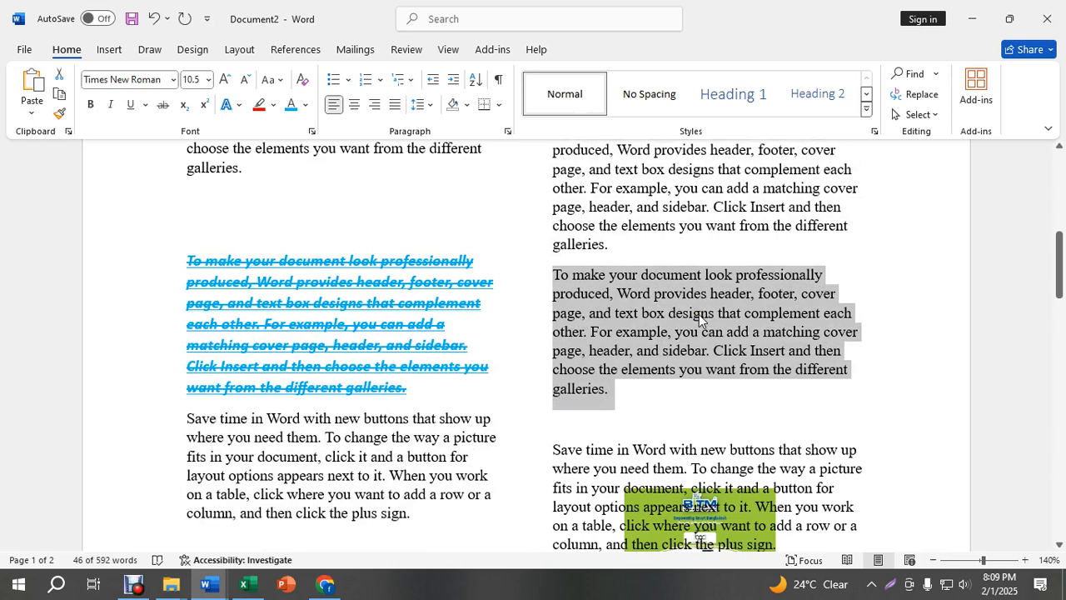
left_click(652, 365)
left_click_drag(612, 390, 545, 274)
left_click(130, 104)
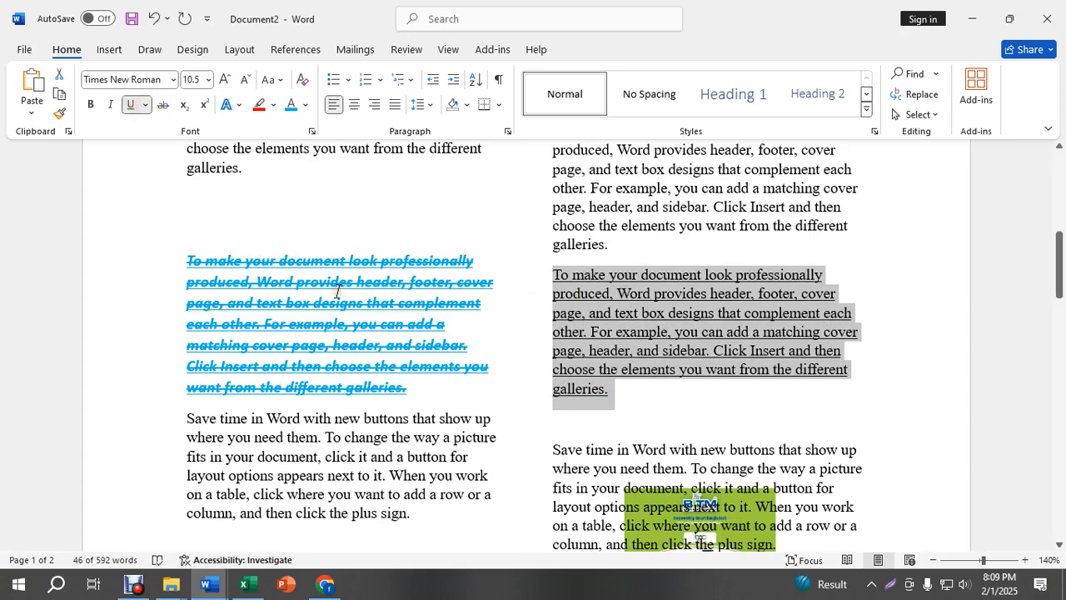
left_click(307, 106)
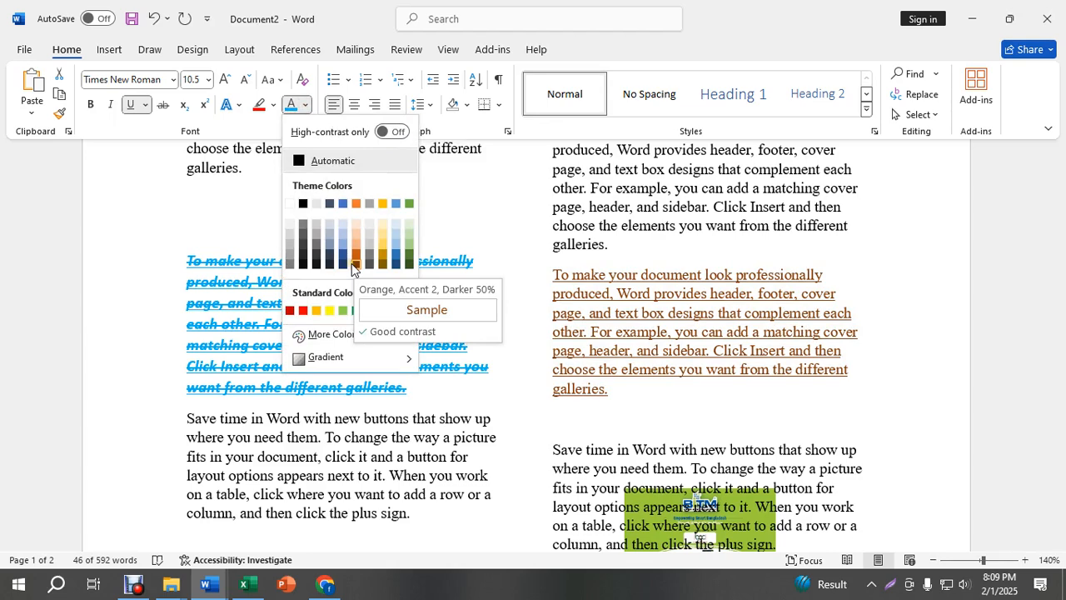
left_click(231, 311)
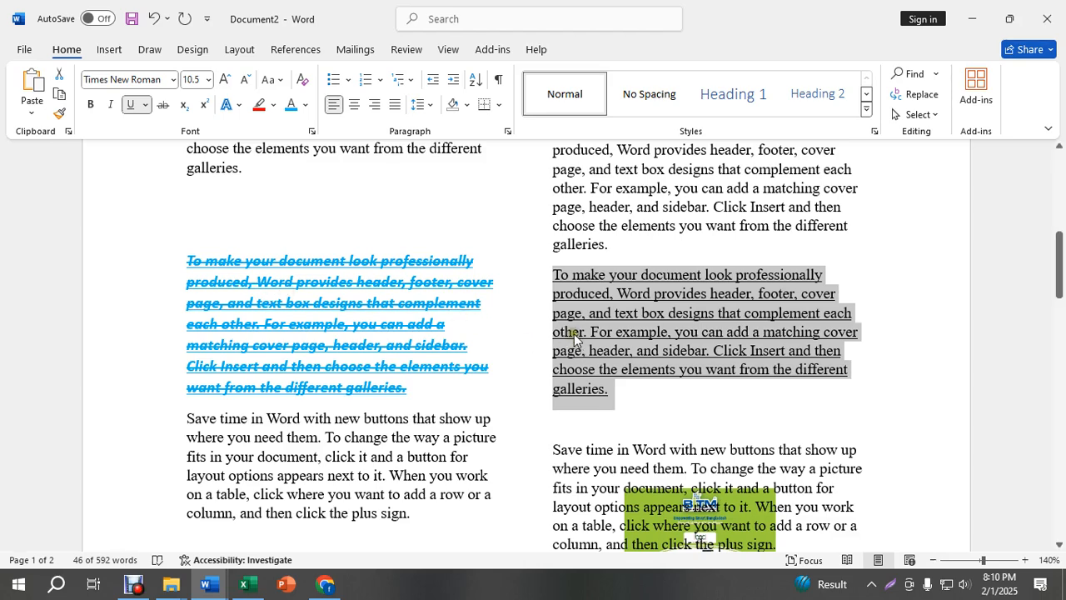
- Try copying the blue paragraph's formatting onto the second column's underlined paragraph with Format Painter, and undo it
left_click(352, 301)
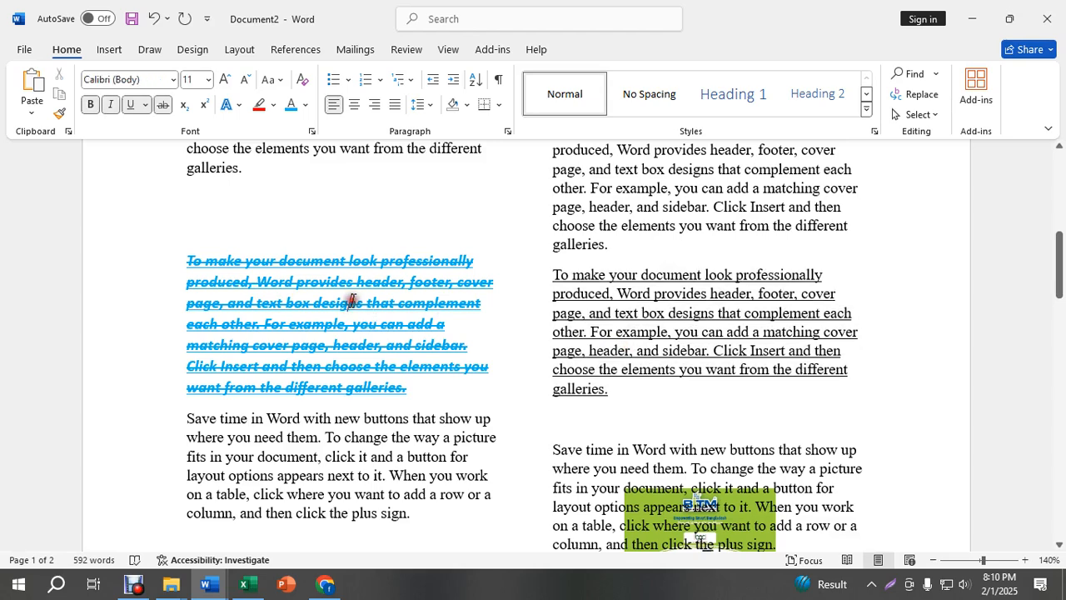
left_click(59, 114)
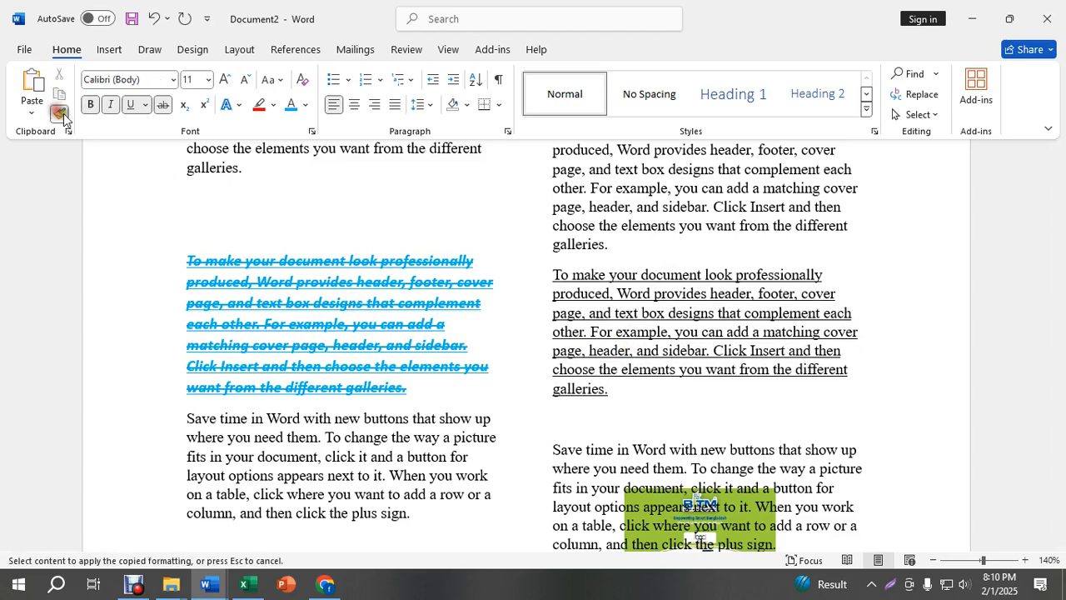
mouse_move(610, 391)
left_mouse_down()
mouse_move(542, 374)
mouse_move(533, 274)
left_mouse_up()
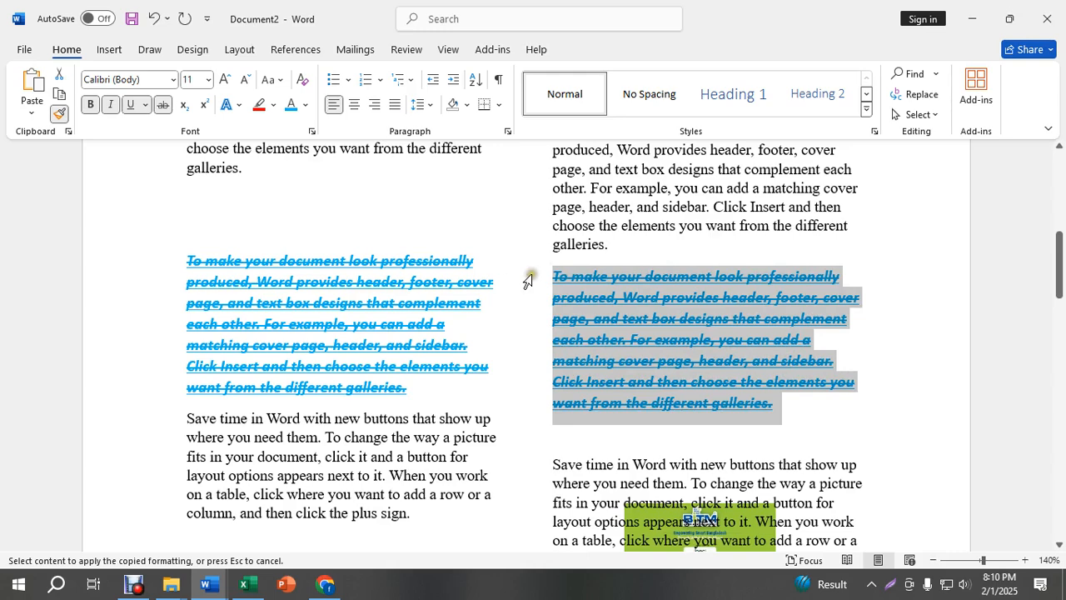
key("ctrl+z")
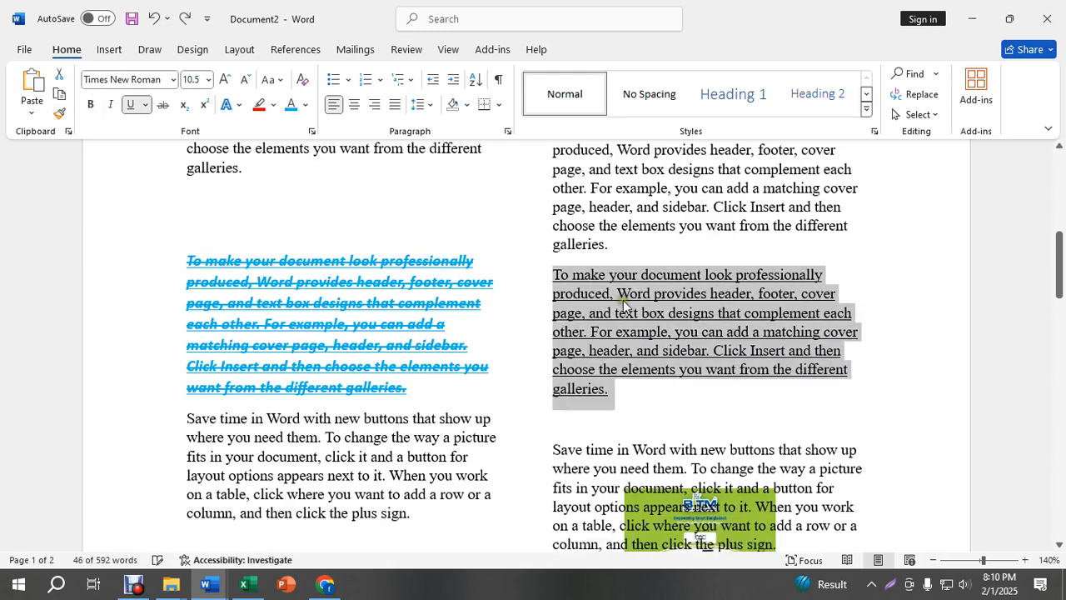
left_click(616, 293)
left_click(321, 258)
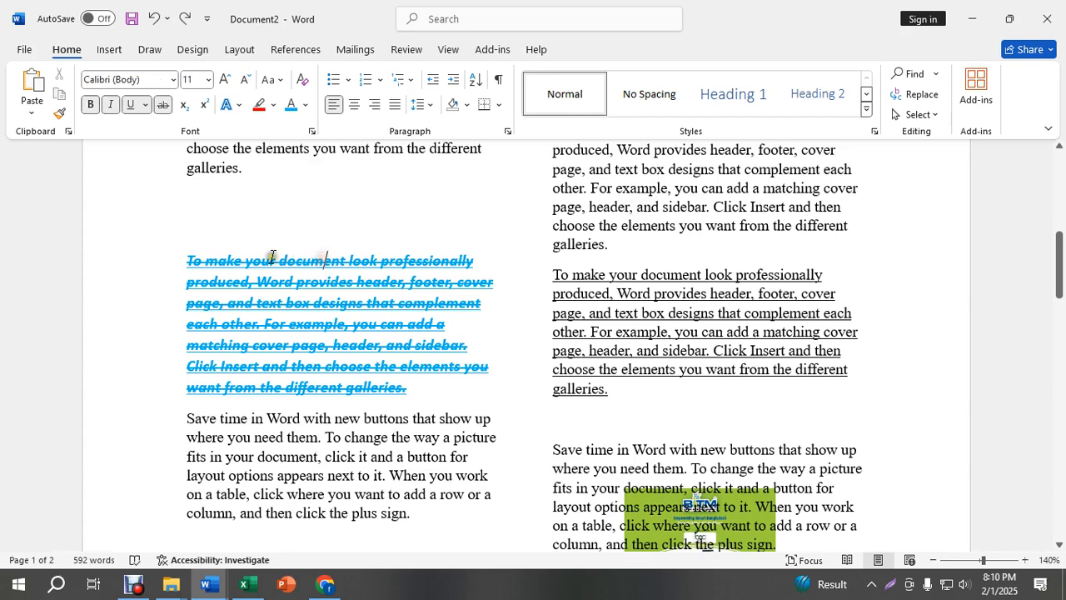
left_click(727, 310)
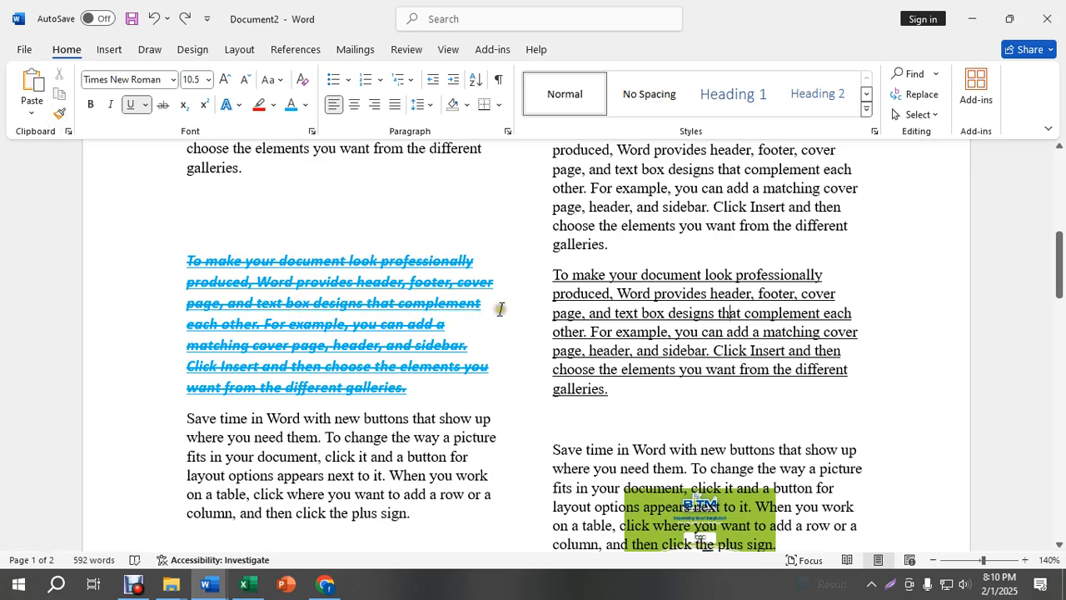
scroll(704, 350, "up", 3)
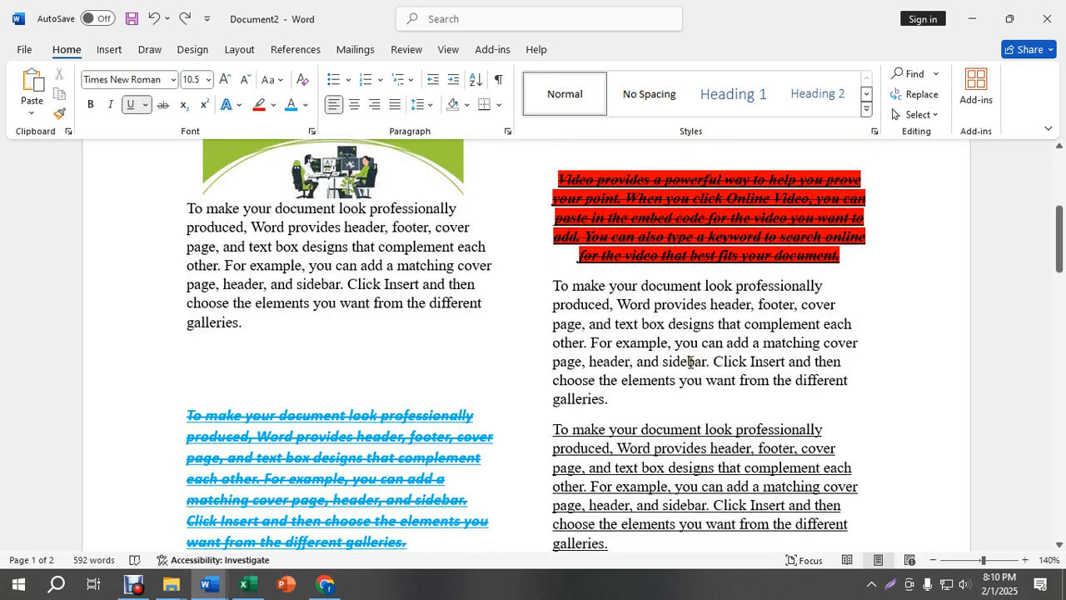
scroll(689, 361, "down", 1)
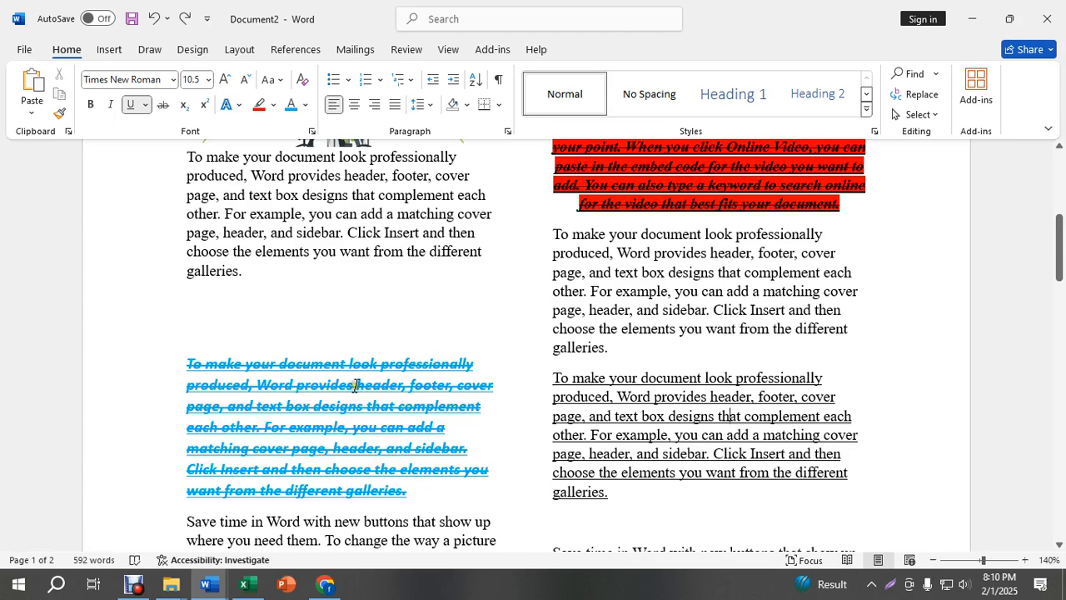
- Copy the second column's red-highlighted paragraph formatting with Format Painter onto several phrases in each column's plain "To make your document look" paragraph
left_click(309, 380)
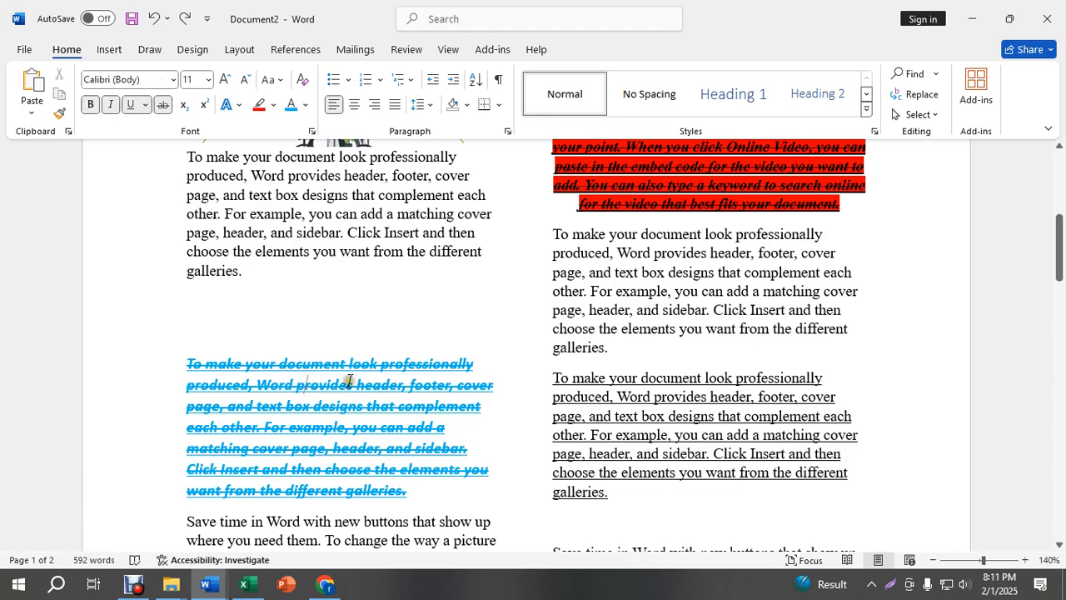
scroll(597, 295, "up", 3)
left_click(608, 296)
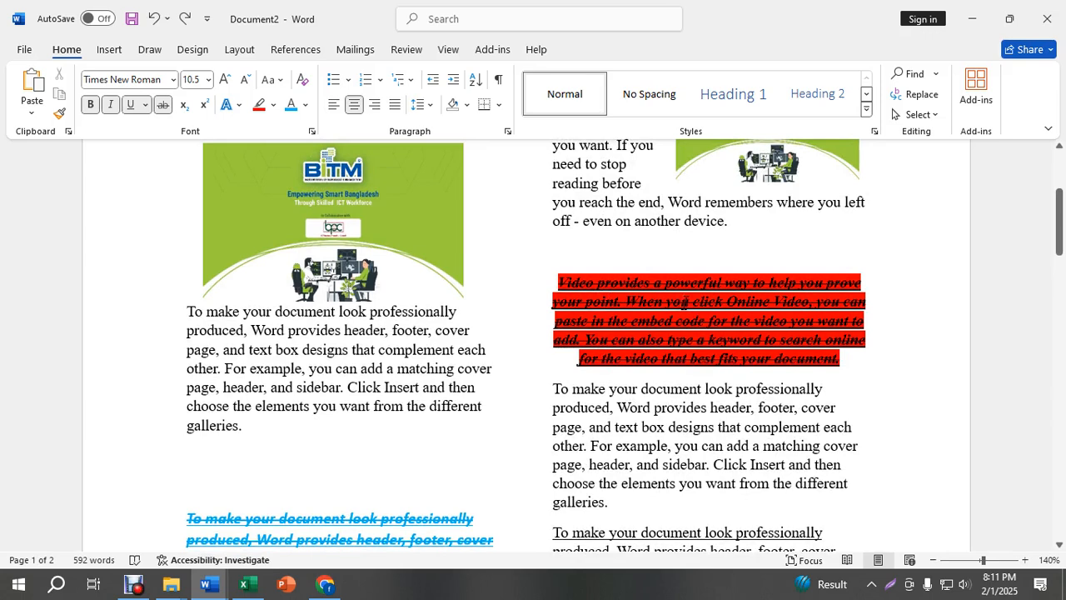
left_click(58, 115)
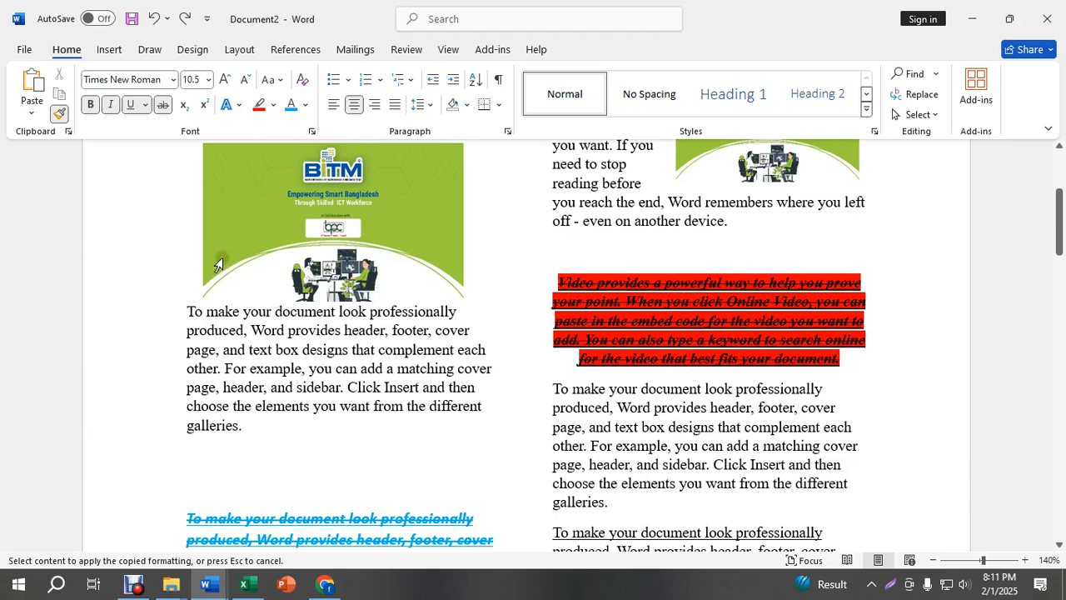
left_click_drag(304, 351, 208, 331)
left_click_drag(382, 387, 293, 388)
left_click_drag(822, 426, 649, 427)
left_click_drag(705, 483, 601, 483)
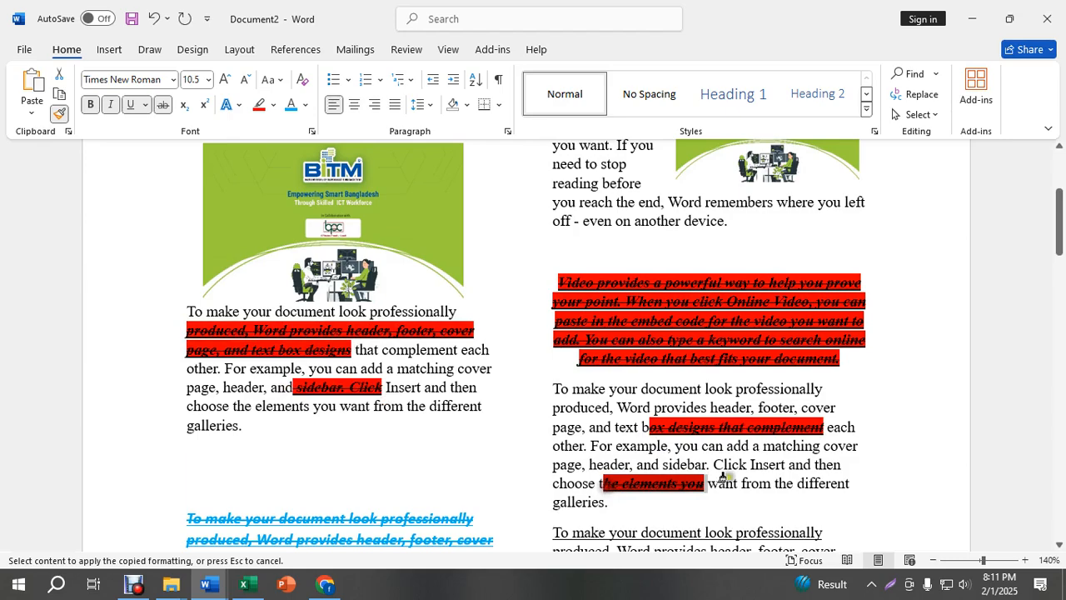
- Paint the same red-highlighted formatting onto two phrases of the underlined paragraph and onto "cover page, header, and sidebar" in the blue paragraph
scroll(691, 474, "down", 3)
left_click_drag(717, 416, 589, 417)
left_click_drag(704, 473, 601, 473)
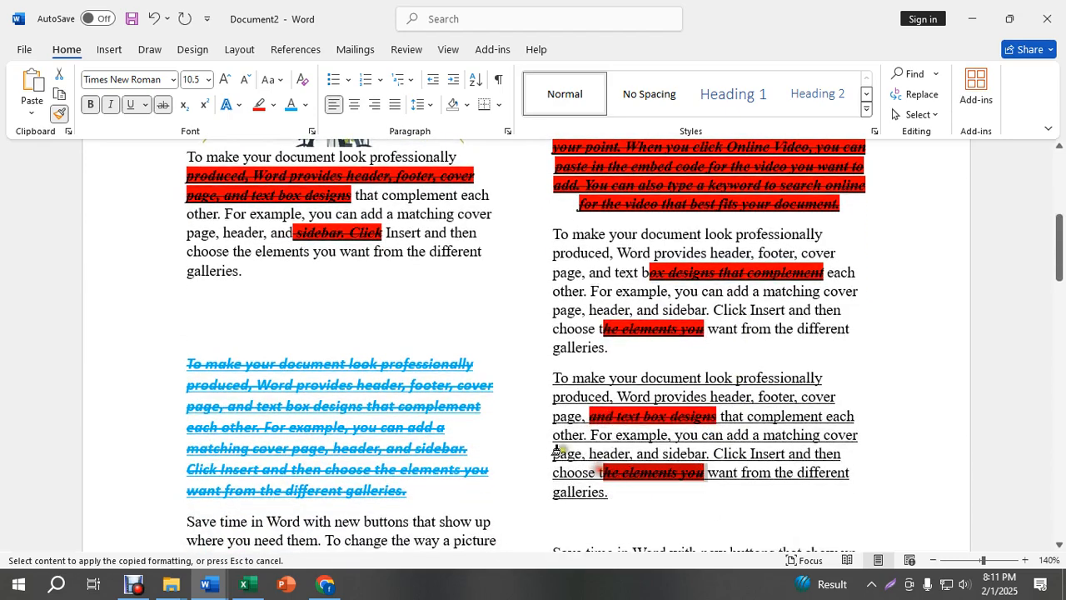
scroll(492, 466, "down", 3)
mouse_move(453, 293)
left_mouse_down()
mouse_move(244, 293)
mouse_move(252, 293)
left_mouse_up()
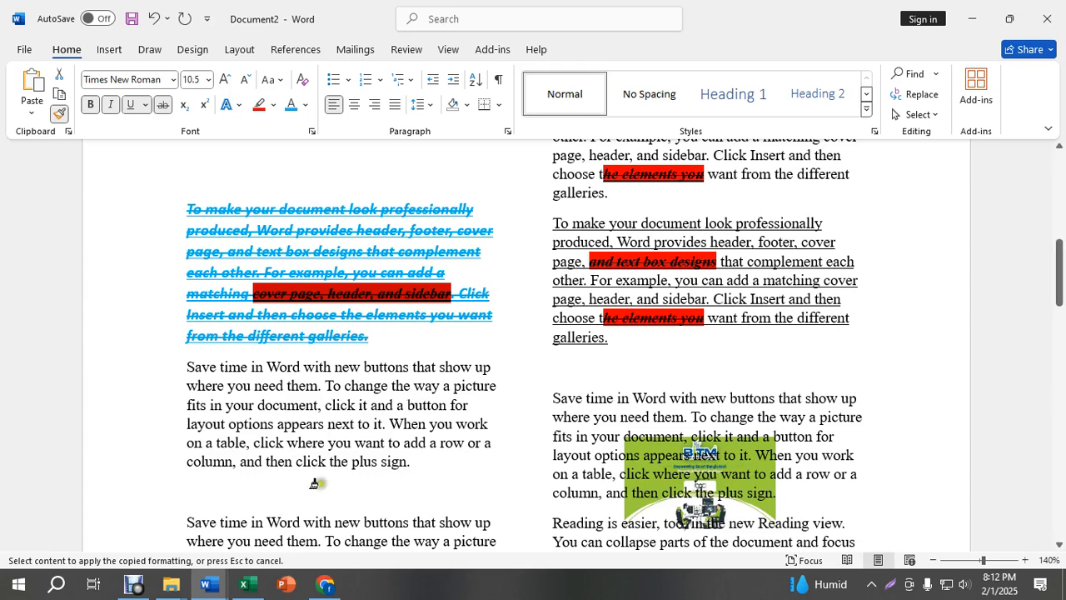
- Switch to the course outline PDF in Chrome and mark the "What is text formatting?" and "Font: type, size, increase, decrease" topics
left_click(332, 587)
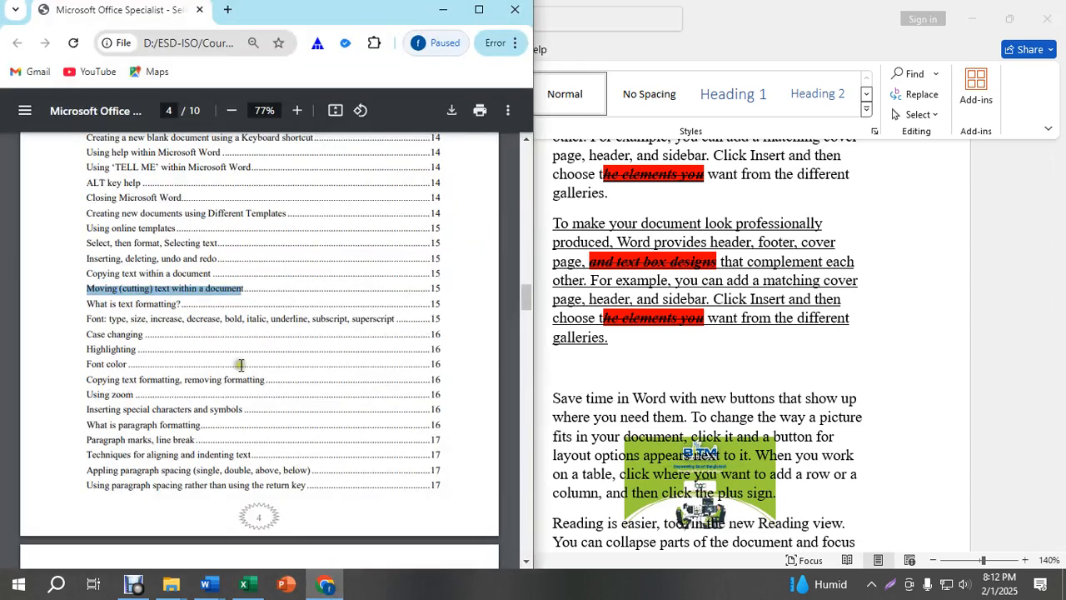
left_click_drag(86, 305, 190, 305)
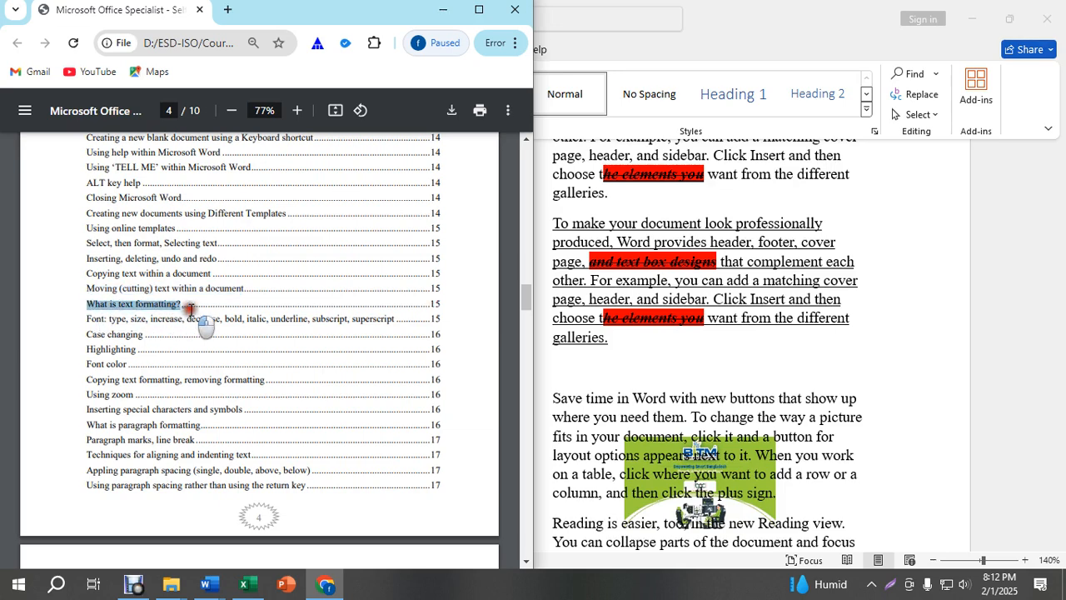
left_click_drag(87, 319, 381, 322)
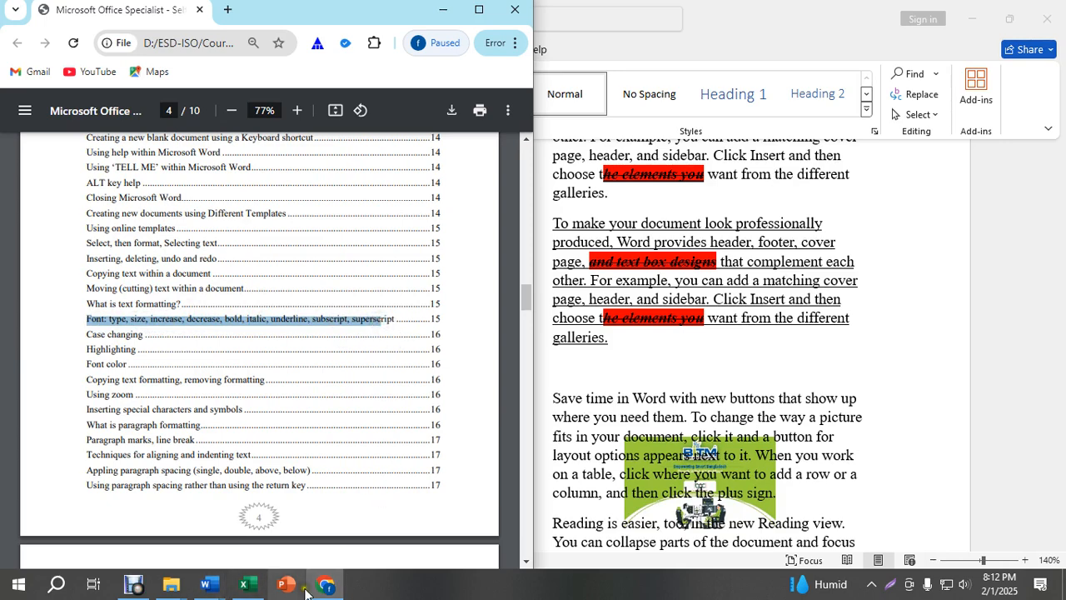
left_click(133, 583)
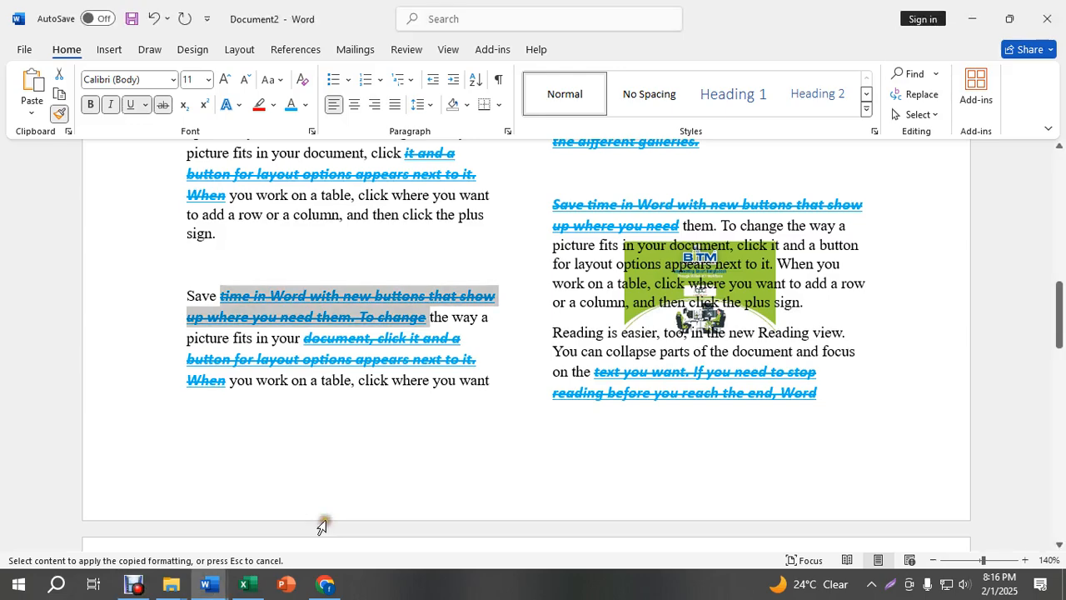
- Mark the "Case changing" topic in the Chrome course outline PDF and return to the Word document
left_click(324, 584)
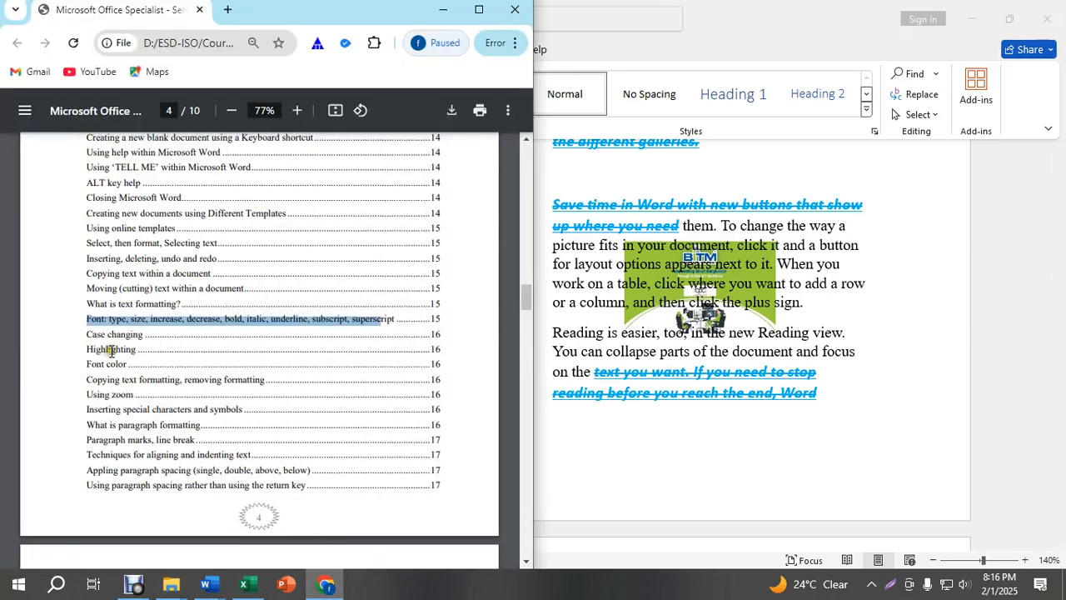
left_click_drag(86, 334, 143, 335)
left_click(541, 414)
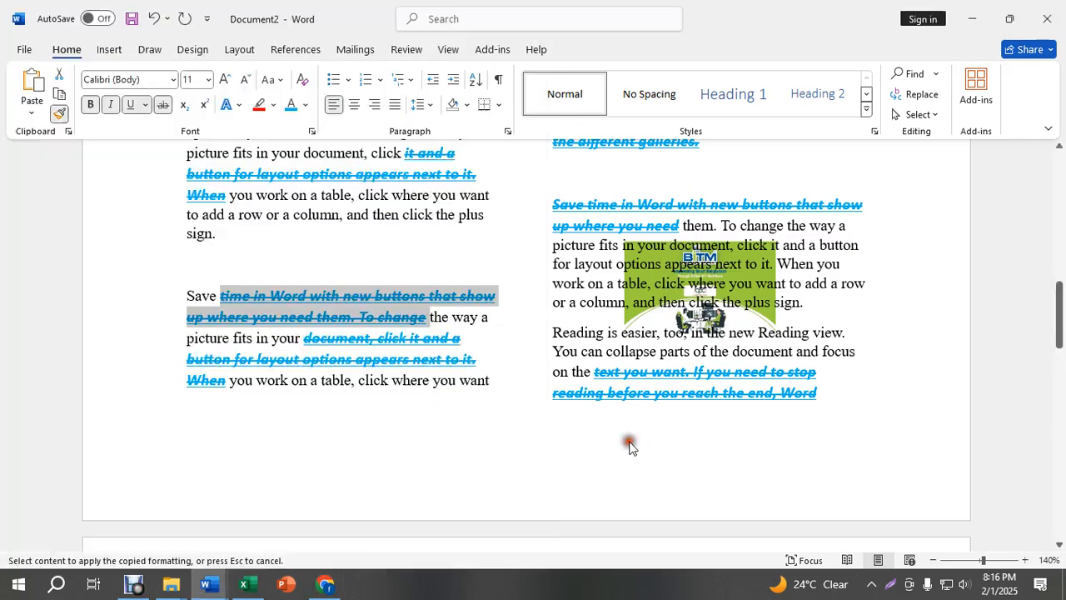
- Undo all the red and blue Format Painter changes along with the earlier formatting and editing practice on the sample text
scroll(419, 421, "up", 5)
scroll(363, 412, "up", 10)
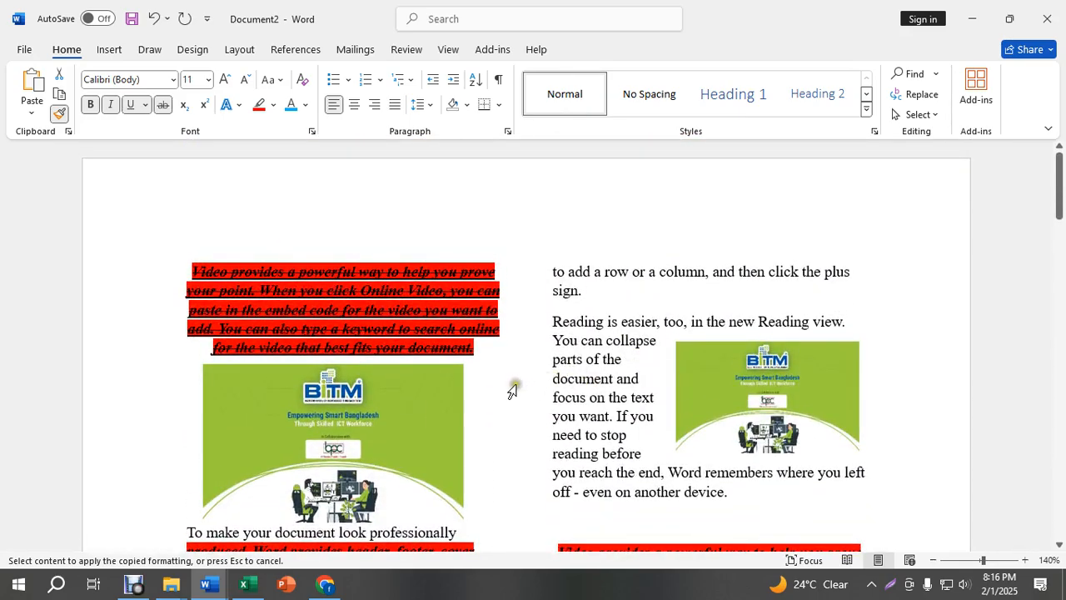
key("ctrl+z")
key("ctrl+z")
key("ctrl+z")
key("ctrl+z")
key("ctrl+z")
key("ctrl+z")
key("ctrl+z")
key("ctrl+z")
key("ctrl+z")
key("ctrl+z")
key("ctrl+z")
key("ctrl+z")
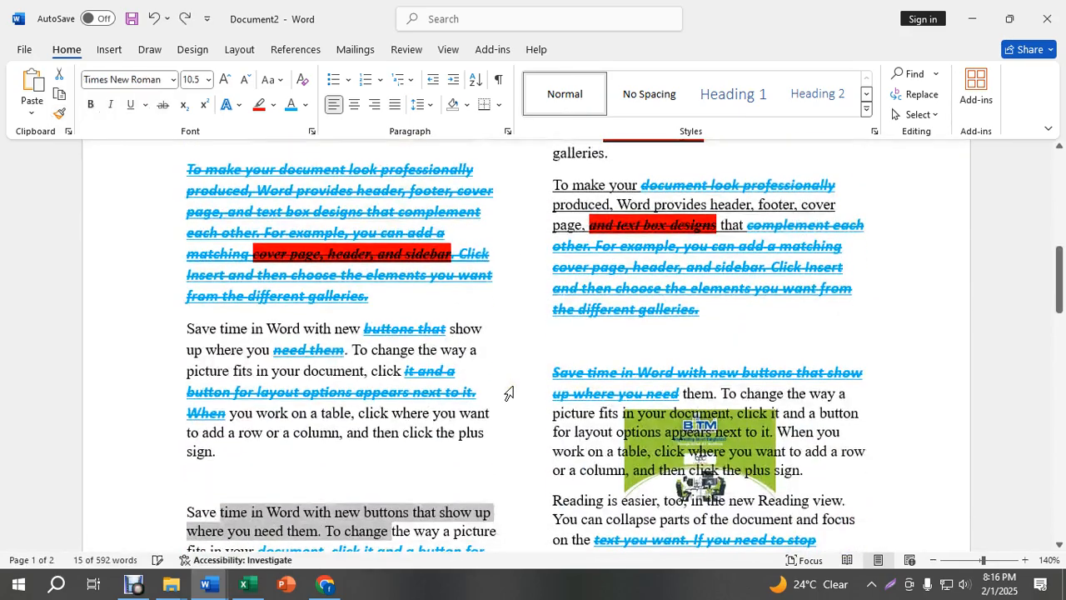
key("ctrl+z")
key("ctrl+z")
key("ctrl+z")
key("ctrl+z")
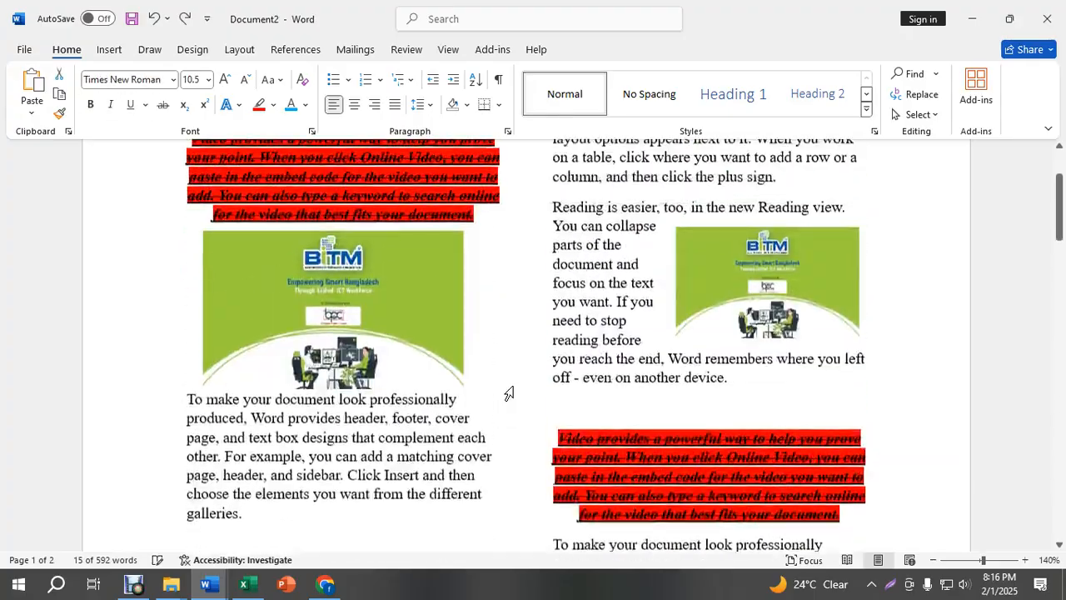
key("ctrl+z")
key("ctrl+z")
key("ctrl+z")
key("ctrl+z")
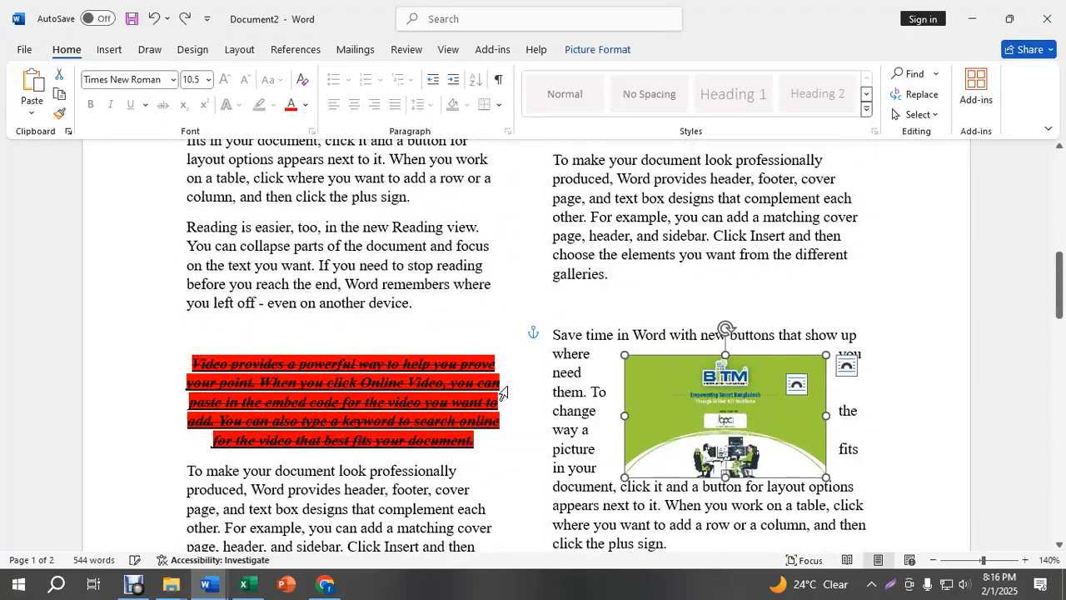
- Change the first column's "Save time in Word" paragraph to Sentence case and then to lowercase
left_click_drag(416, 406, 159, 317)
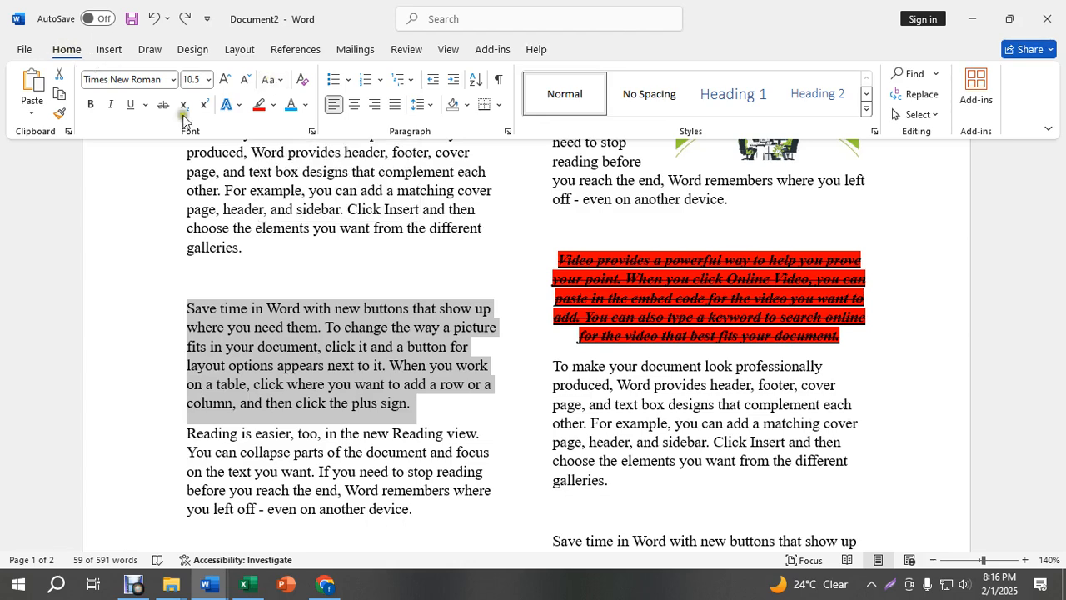
left_click(277, 80)
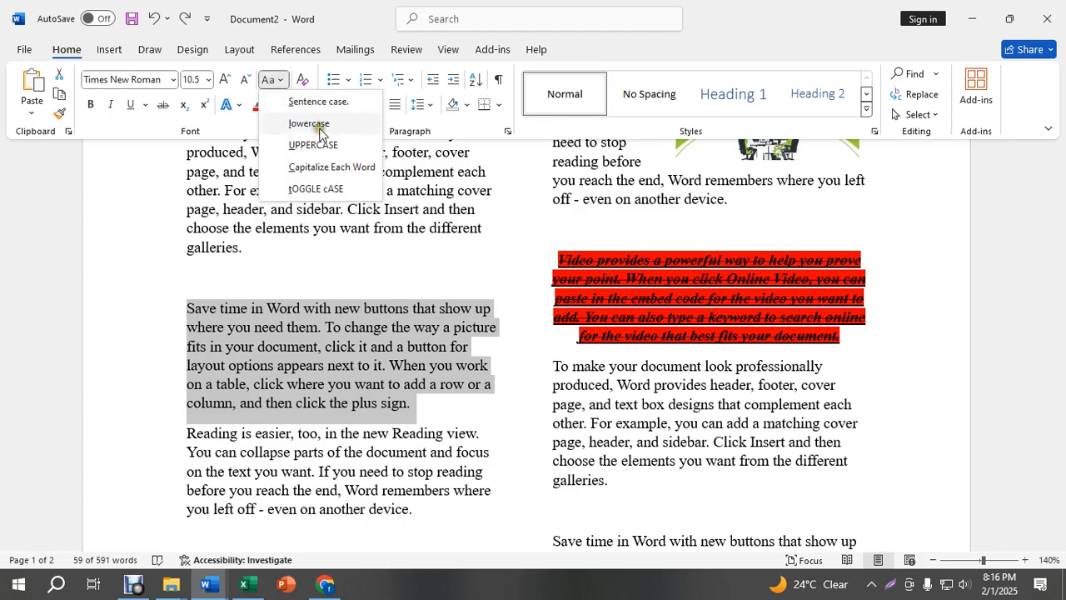
left_click(334, 101)
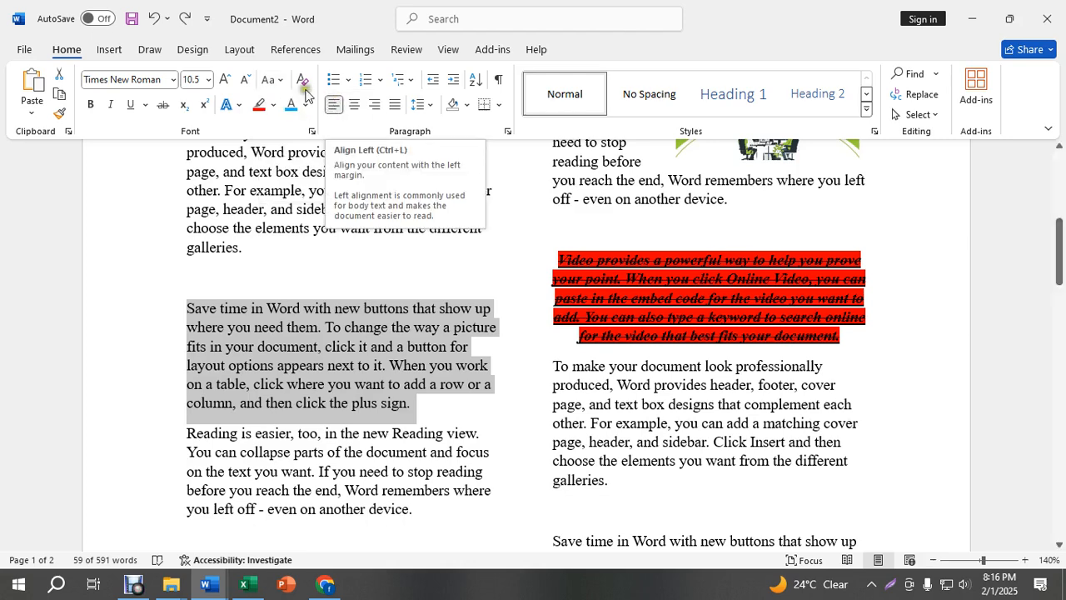
left_click(271, 80)
left_click(308, 125)
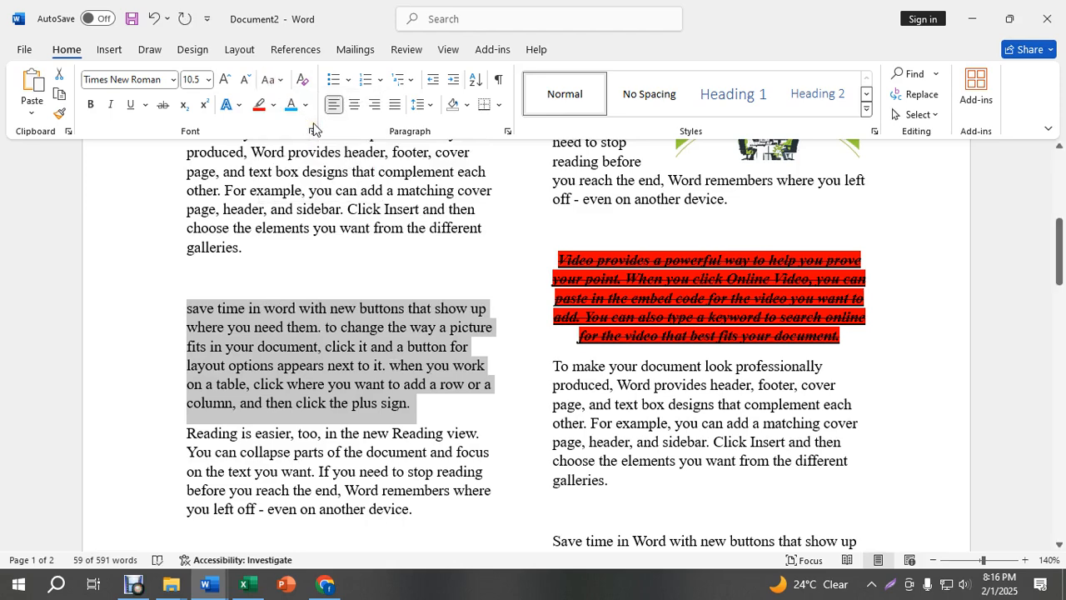
- Change the "Save time in Word" paragraph to UPPERCASE and then to Capitalize Each Word
left_click(272, 80)
left_click(308, 144)
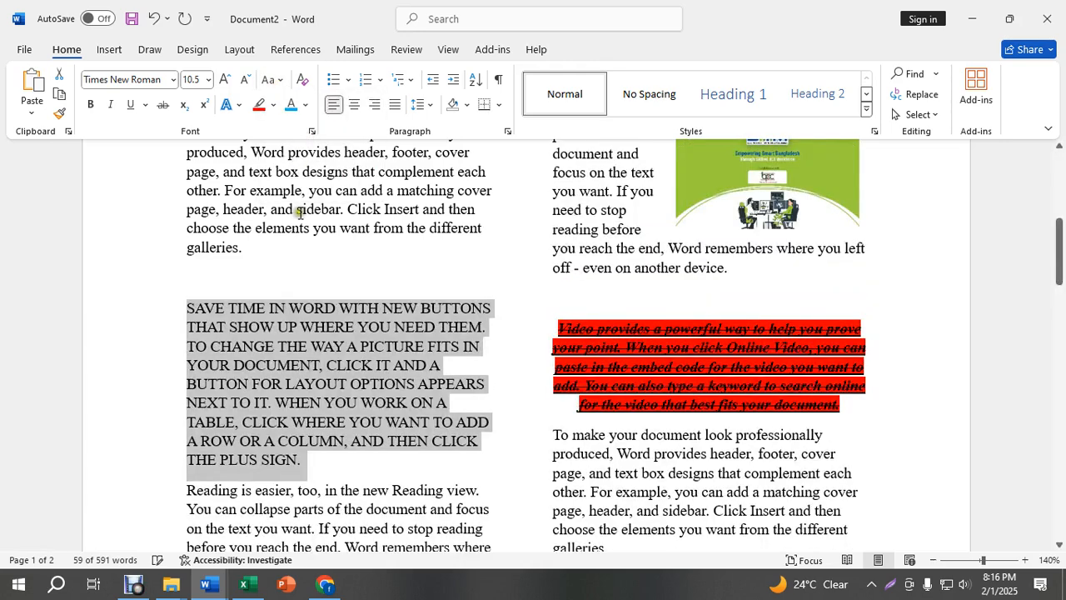
left_click(274, 83)
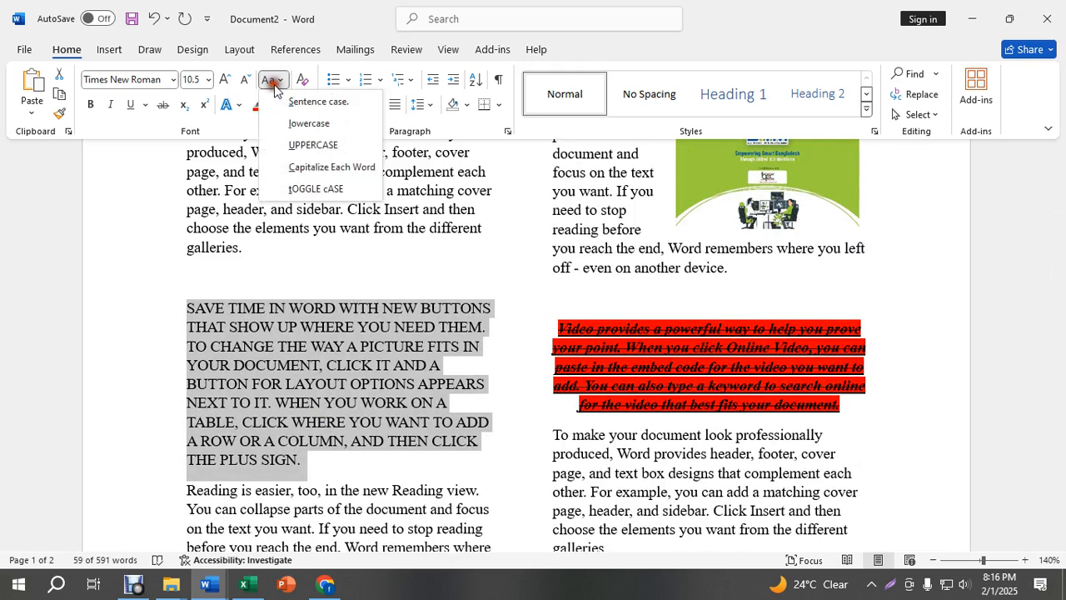
left_click(332, 167)
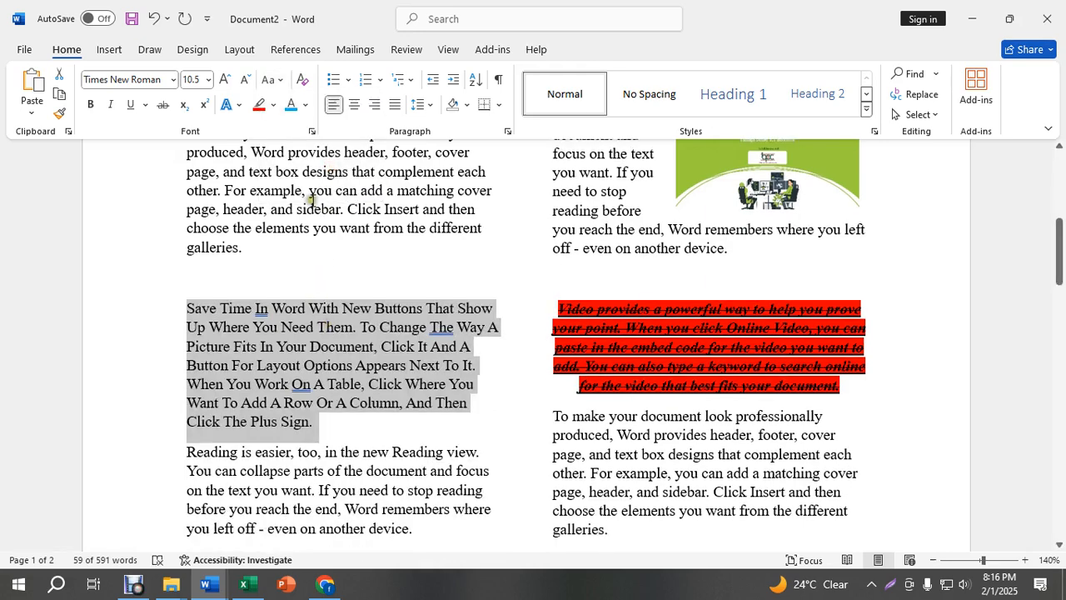
- Apply tOGGLE cASE to the "Save time in Word" paragraph, then set it back to Sentence case
left_click(277, 90)
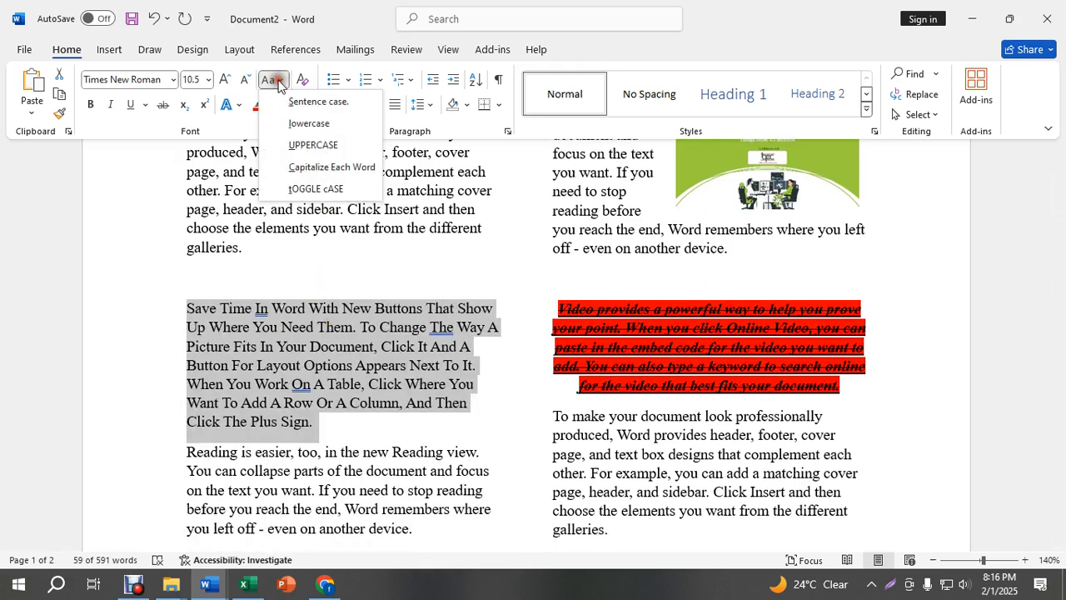
left_click(316, 190)
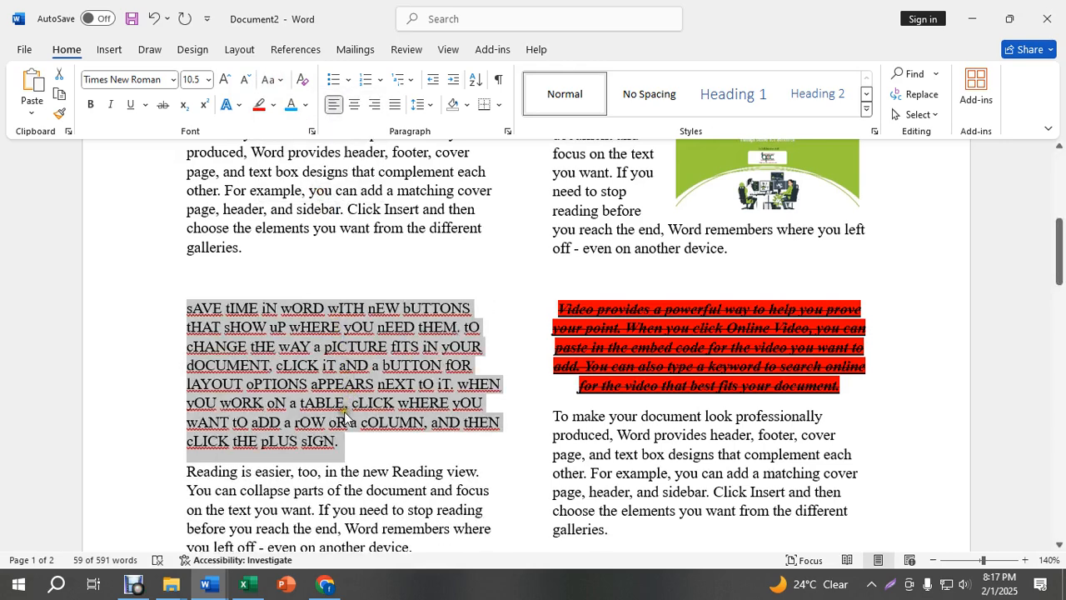
left_click_drag(357, 441, 175, 308)
left_click(271, 79)
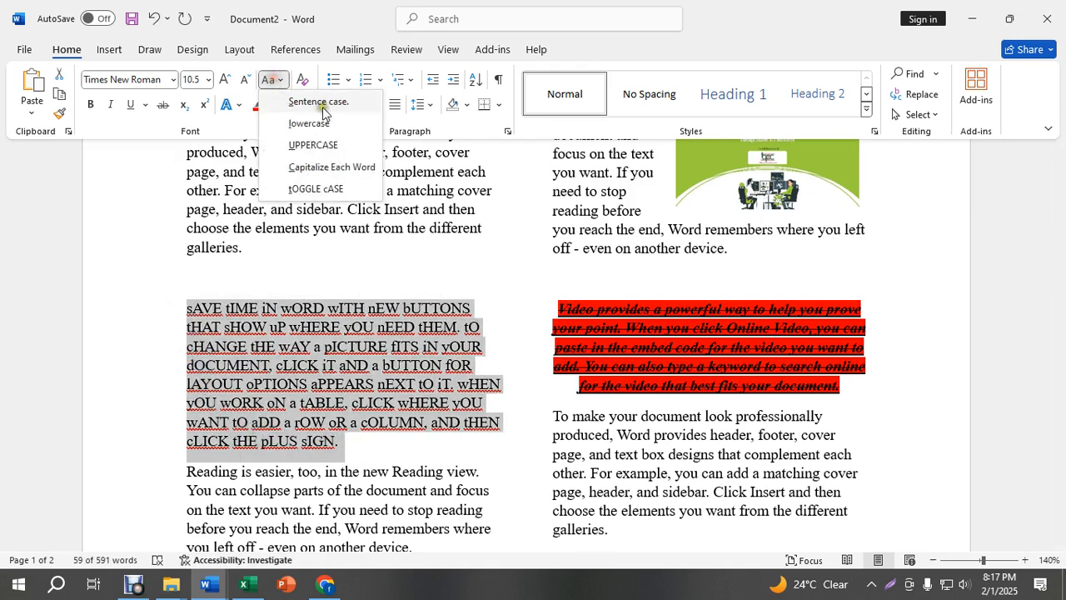
left_click(350, 101)
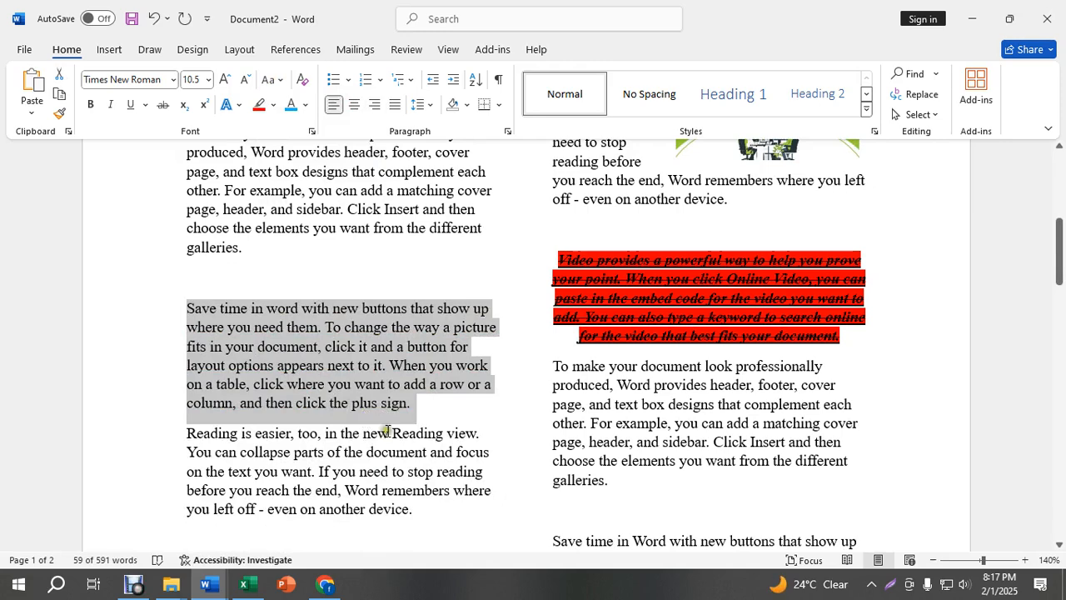
- Add the line "The quick brown fox jumps over the lazy dog," below the "Save time in word" paragraph, followed by an empty paragraph
left_click(434, 414)
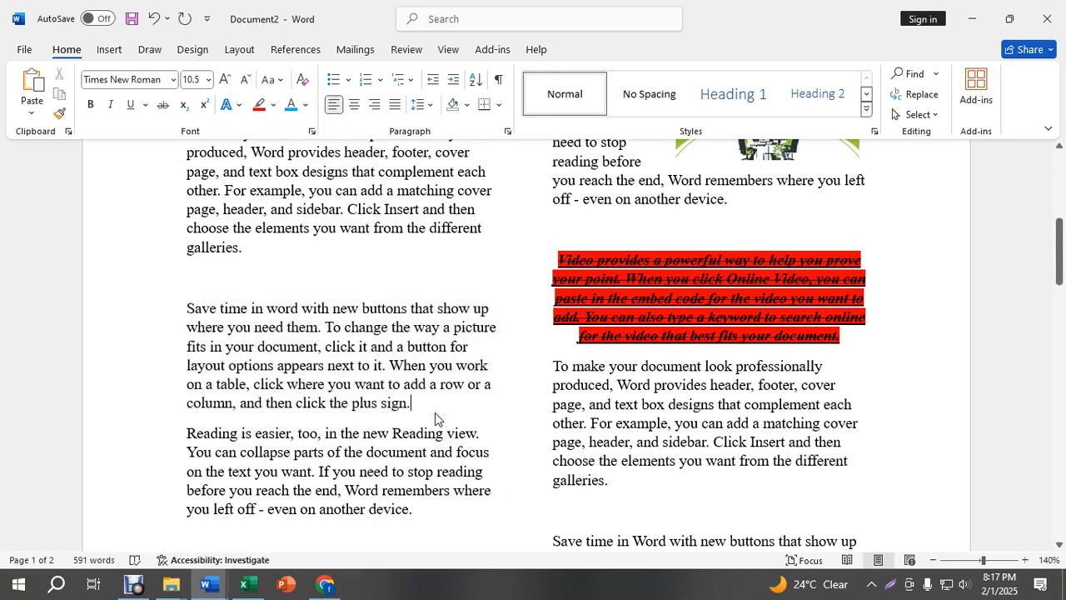
key("Return")
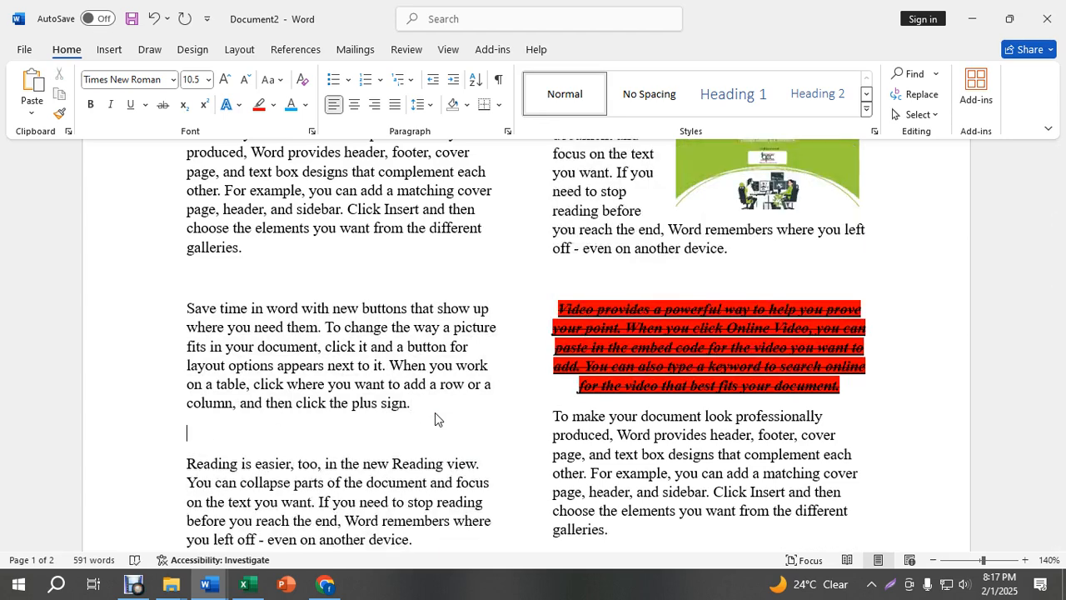
type("The quick bro")
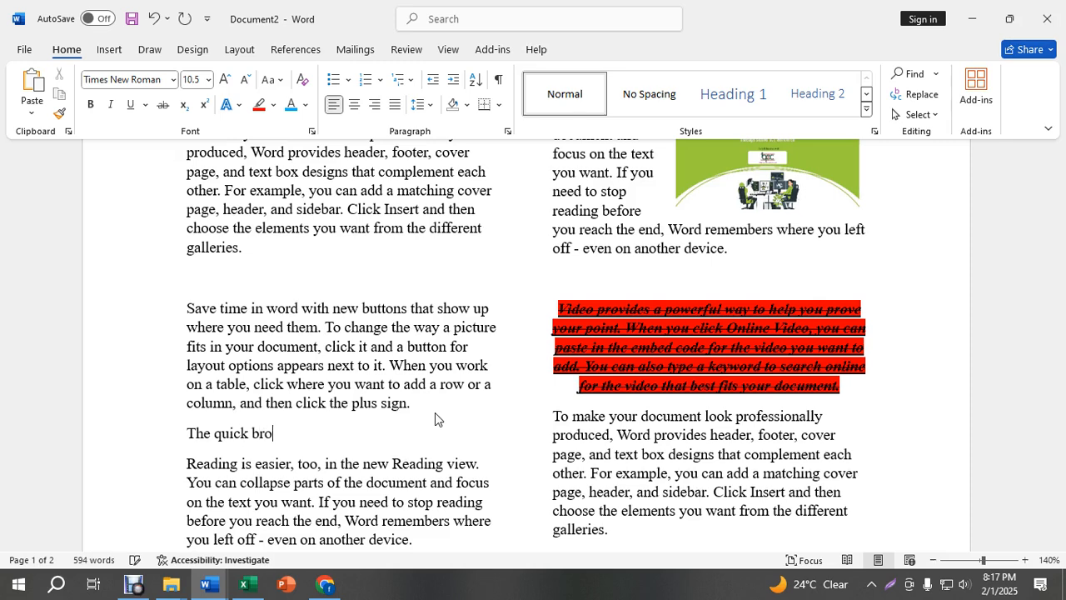
type("wn fox jumps over the l")
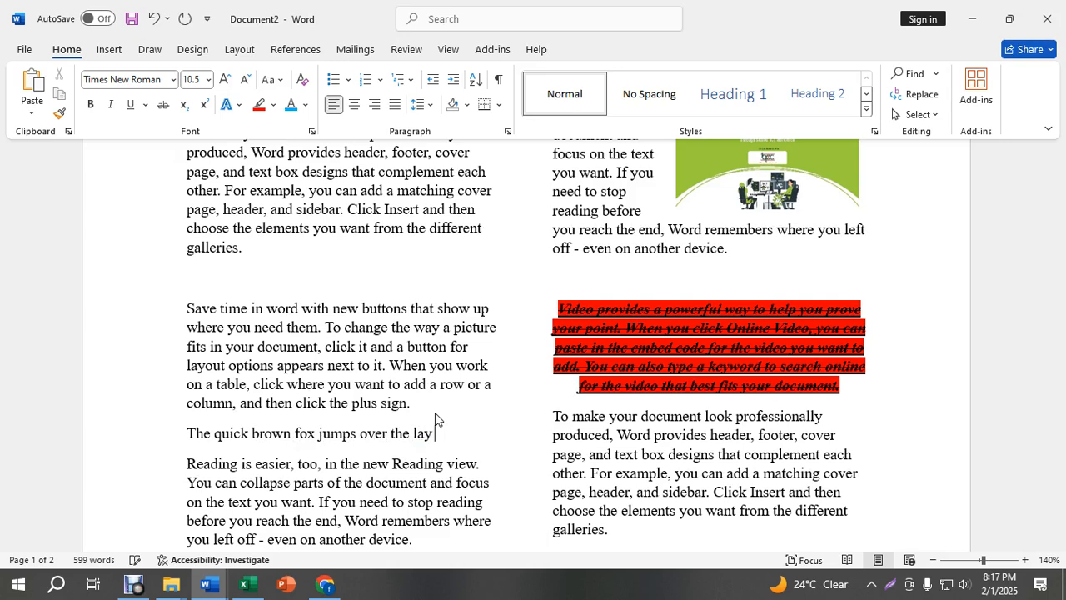
type("azy dog,")
key("Return")
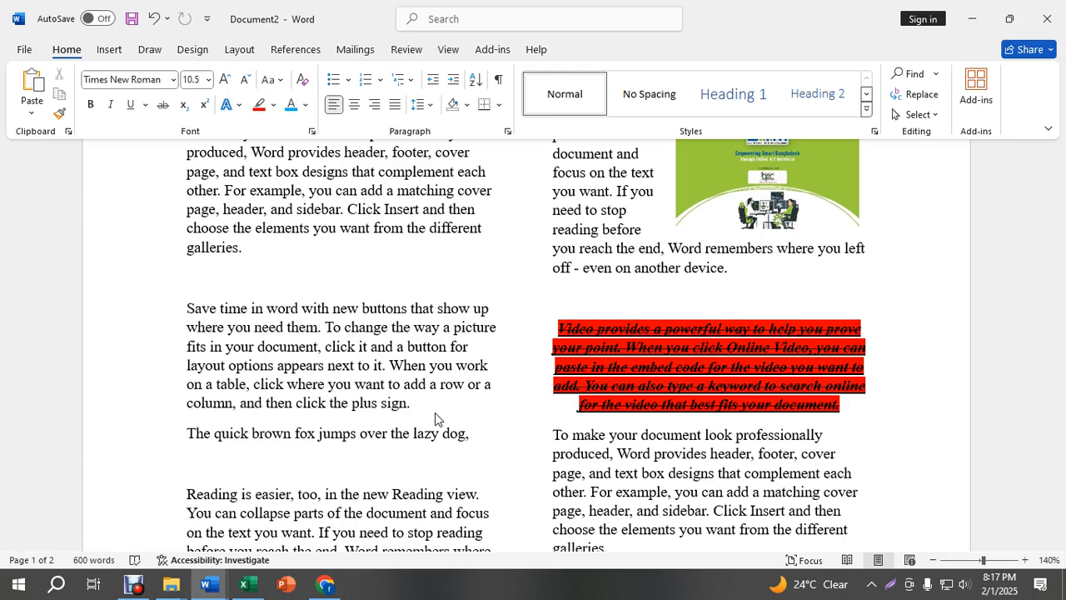
- Change the "The quick brown fox jumps over the lazy dog," line to UPPERCASE
left_click(231, 466)
triple_click(208, 434)
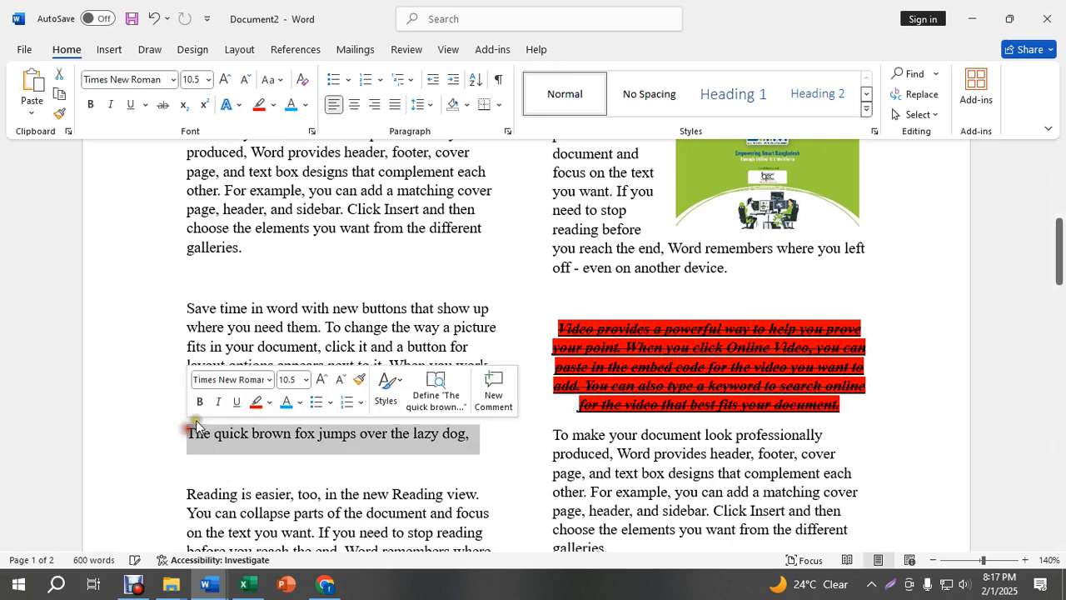
left_click(270, 79)
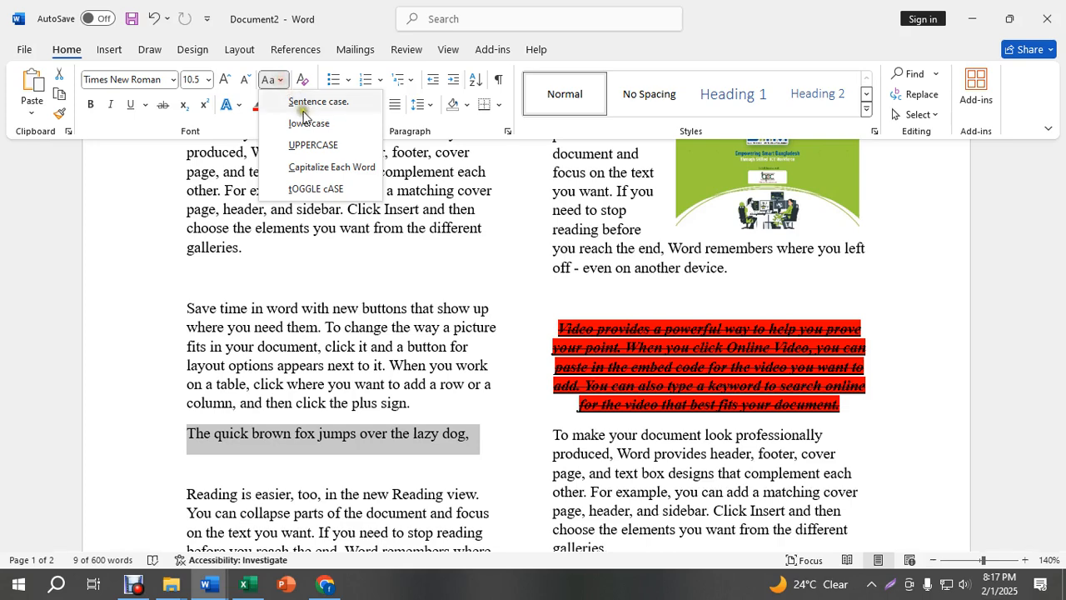
left_click(312, 145)
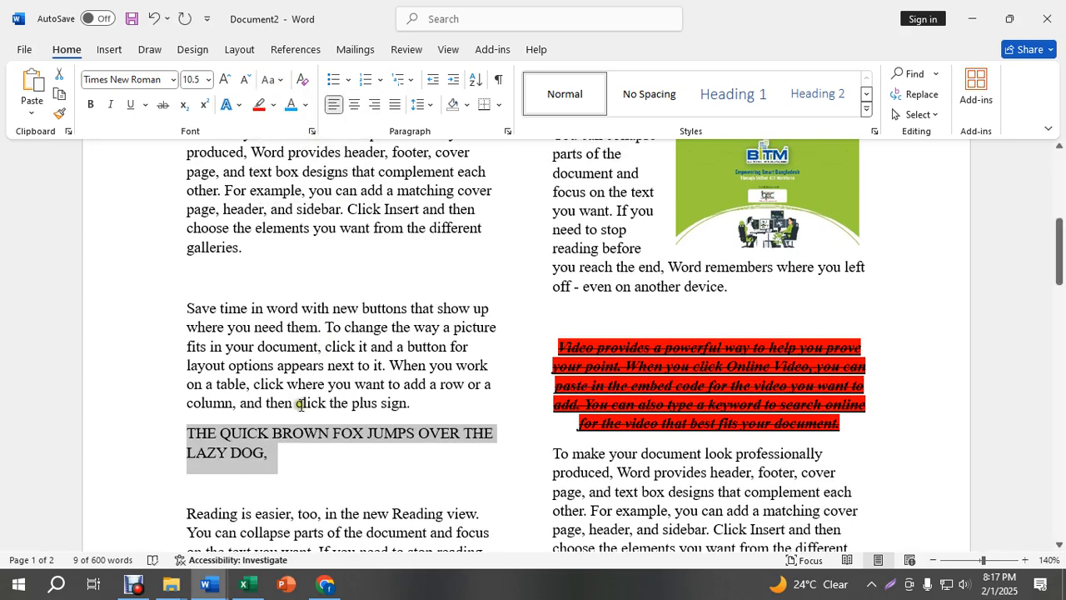
left_click(243, 484)
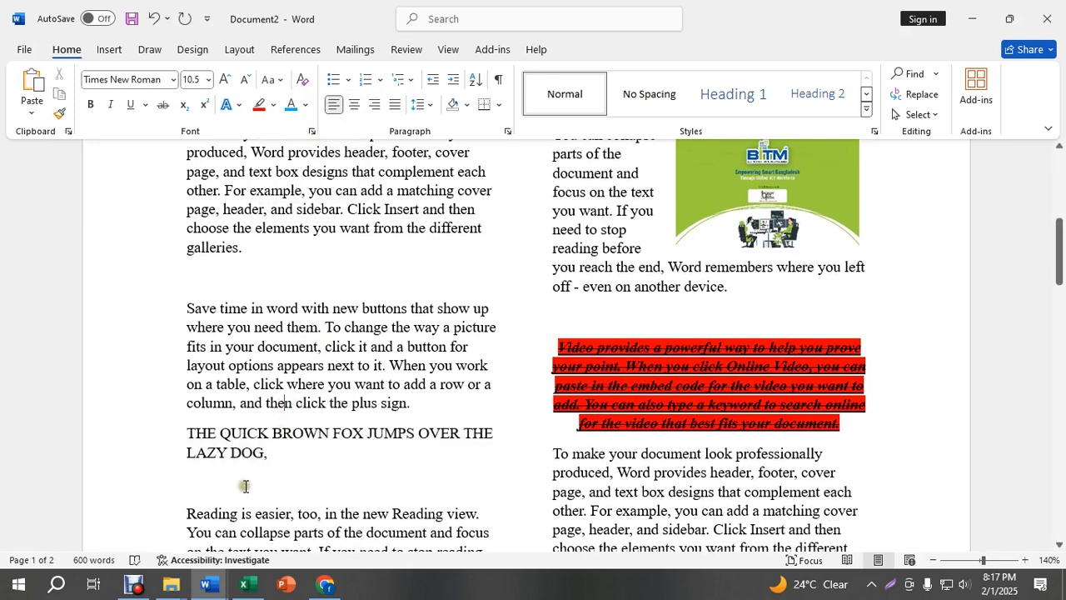
key("Return")
key("Tab")
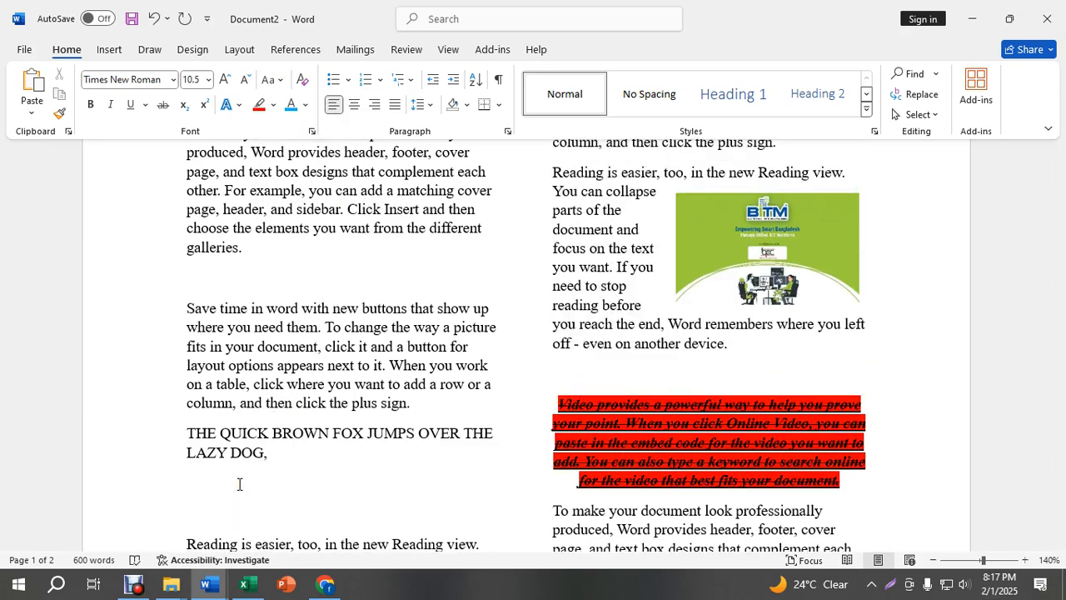
type("fasf")
key("BackSpace")
key("BackSpace")
key("BackSpace")
key("BackSpace")
key("BackSpace")
key("BackSpace")
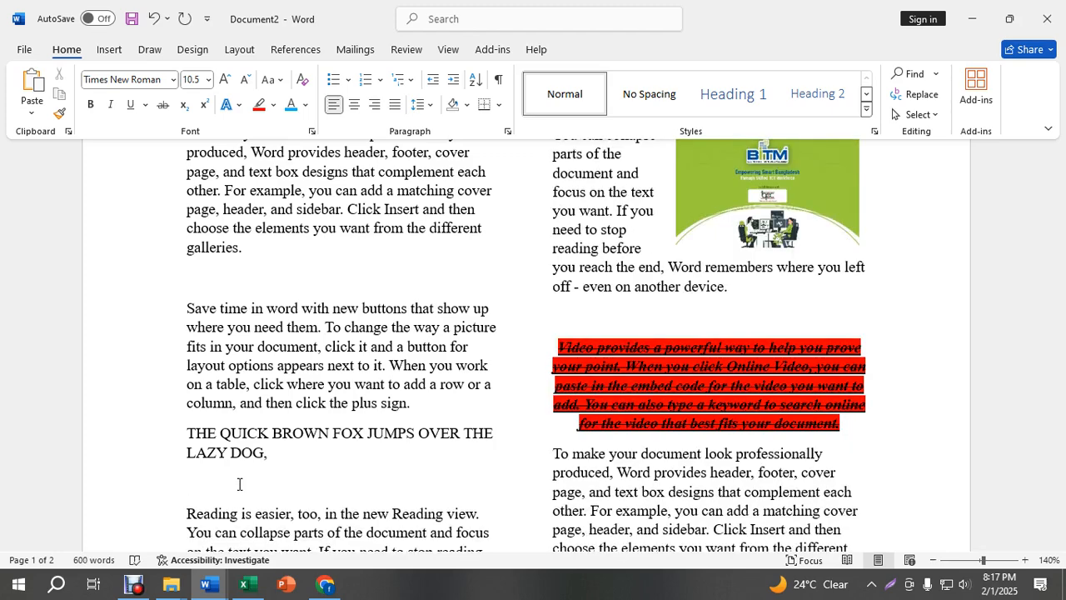
- Add the text "THE QUICK BROWN FOX JUMPS OVER THE LAZY DOG\ THE QUICK BR9OWN FOX JUMPS" in the empty paragraph below the uppercase line
type("THE QUIC")
type("K BROWN FOX J")
type("UMPS ")
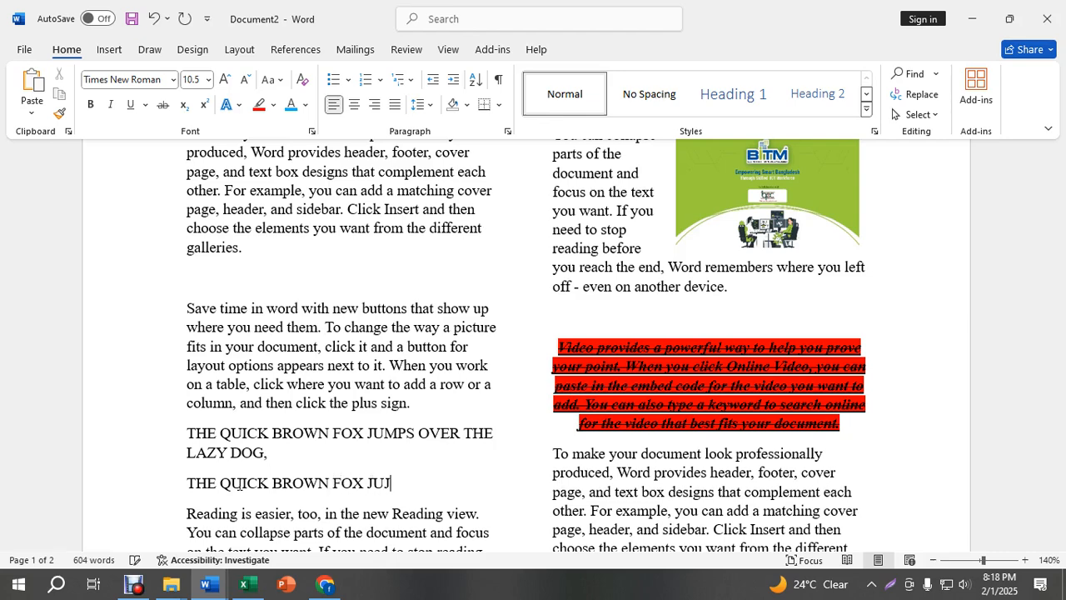
type("OVER THE LAZY")
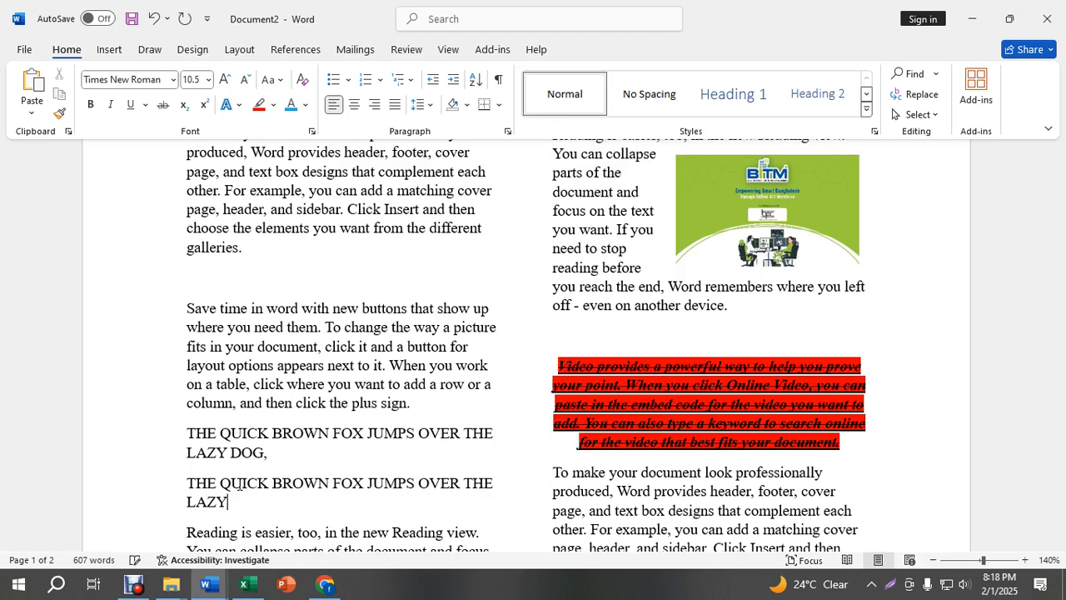
type(" DOG")
type("\\ ")
type("THE QUICK B")
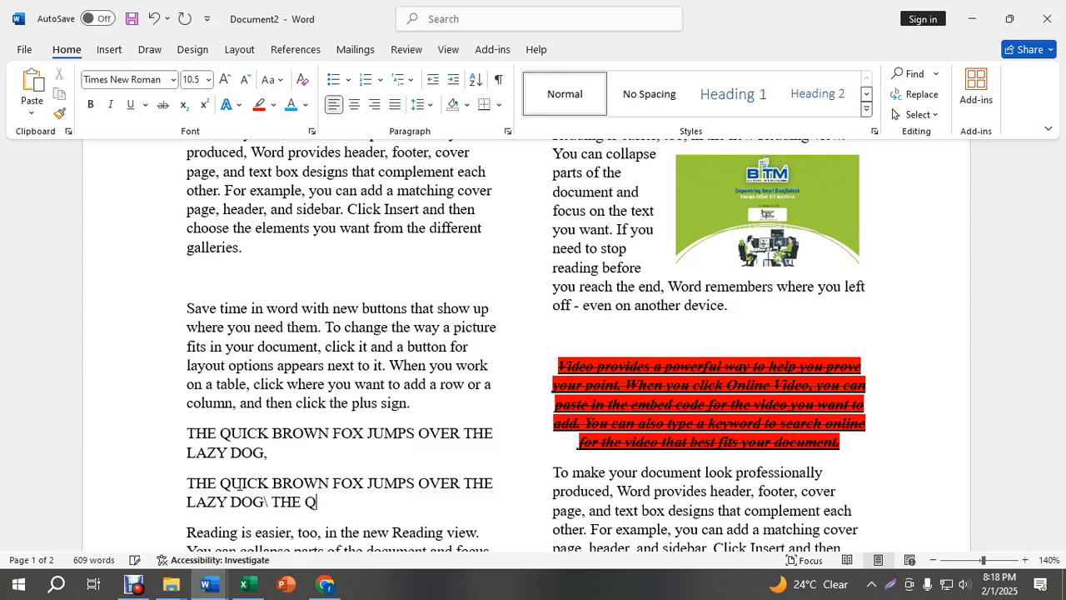
type("R9OW")
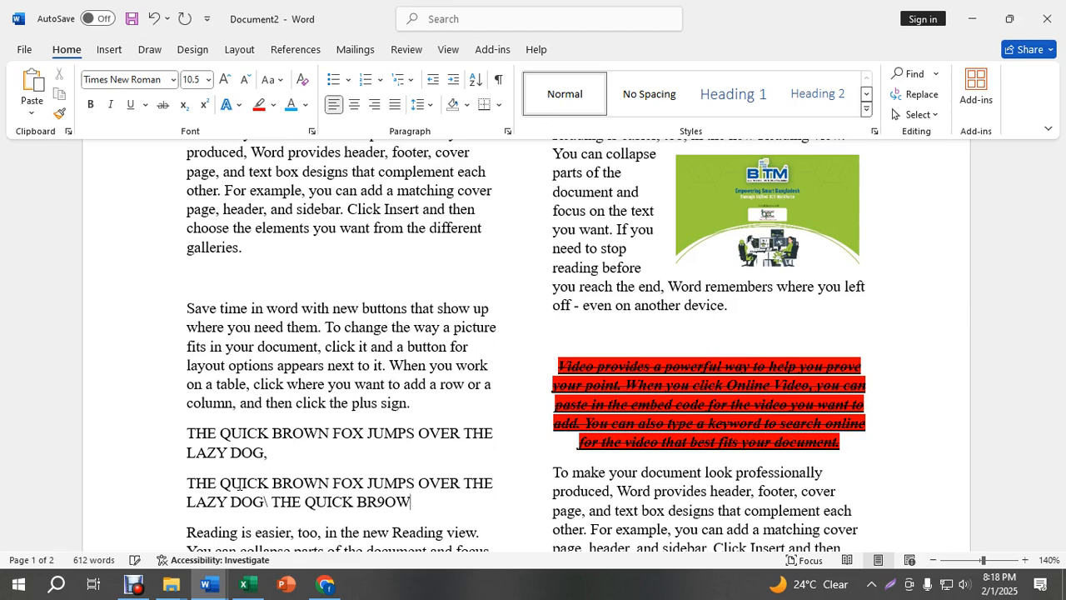
type("N FOX JUMPS")
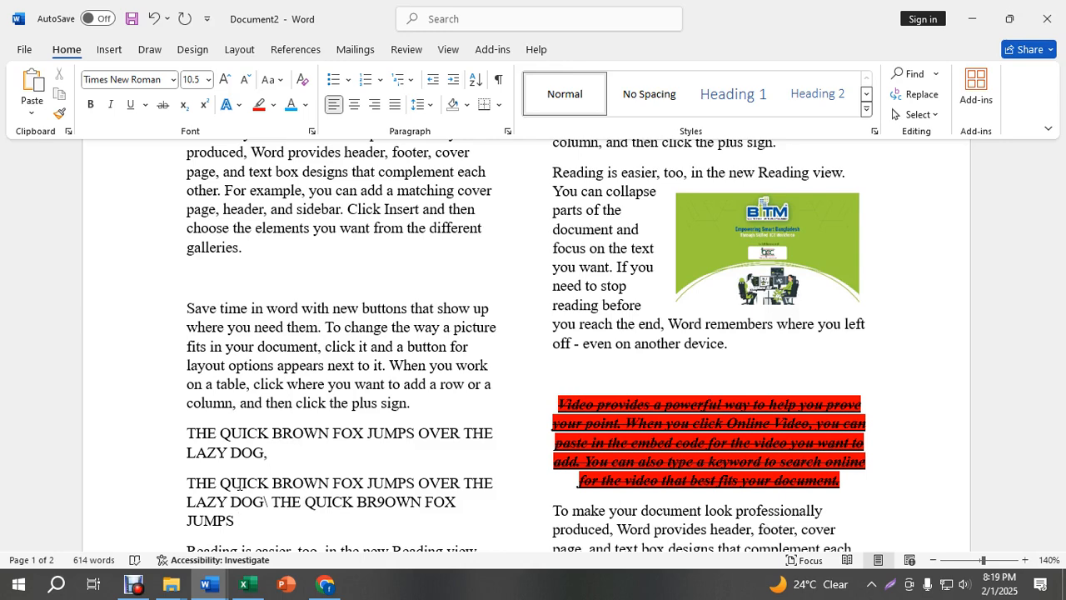
- Change both "quick brown fox" paragraphs to lowercase and then to Sentence case
left_click_drag(236, 521, 177, 435)
left_click(270, 79)
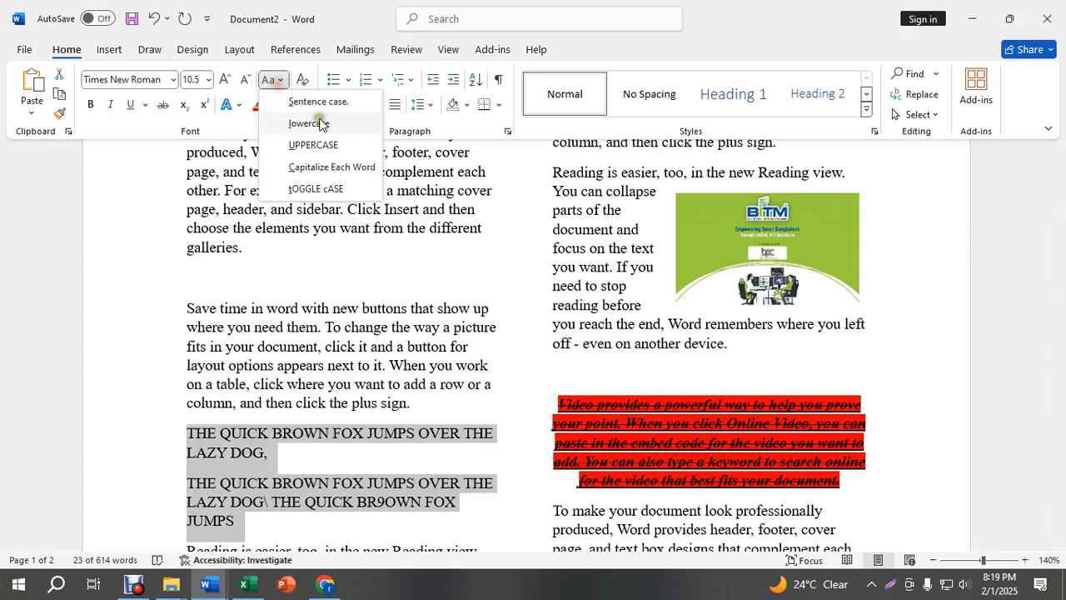
left_click(310, 122)
left_click(270, 80)
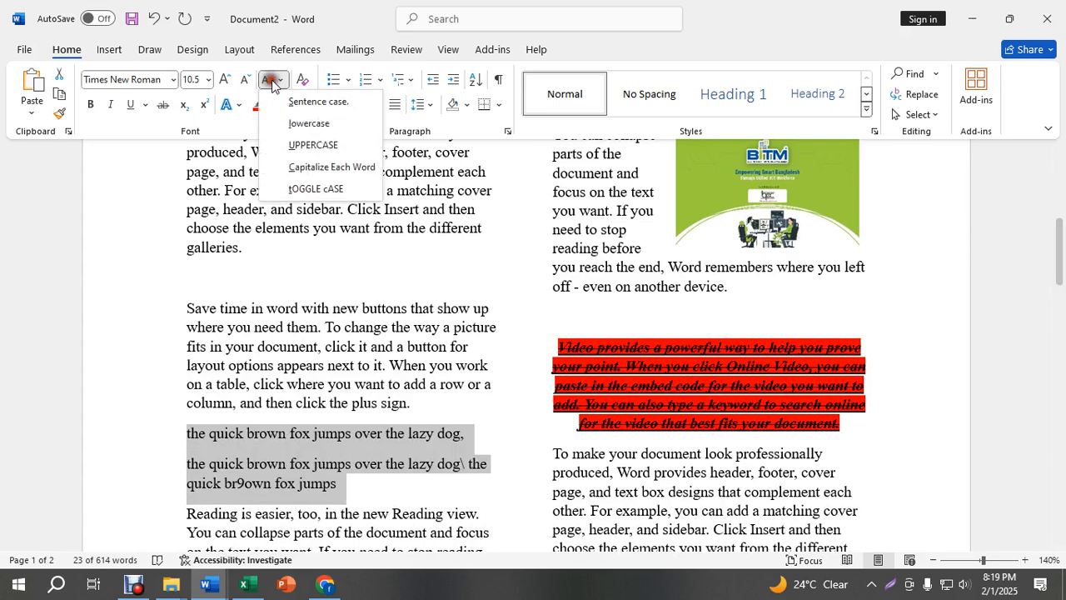
left_click(325, 102)
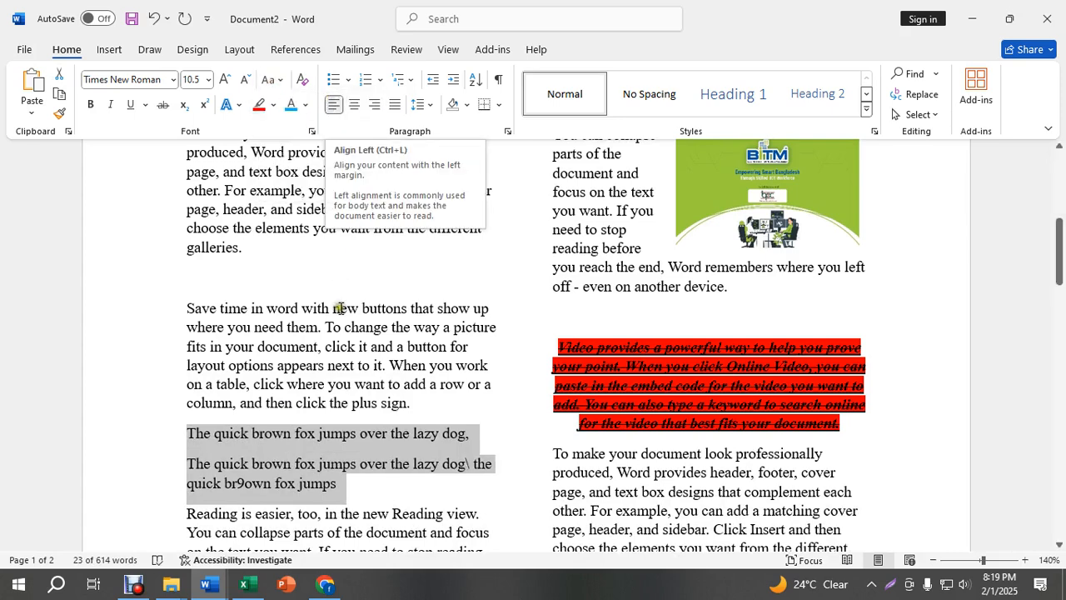
- Delete both "quick brown fox" paragraphs below the "Save time in word" paragraph
left_click(239, 487)
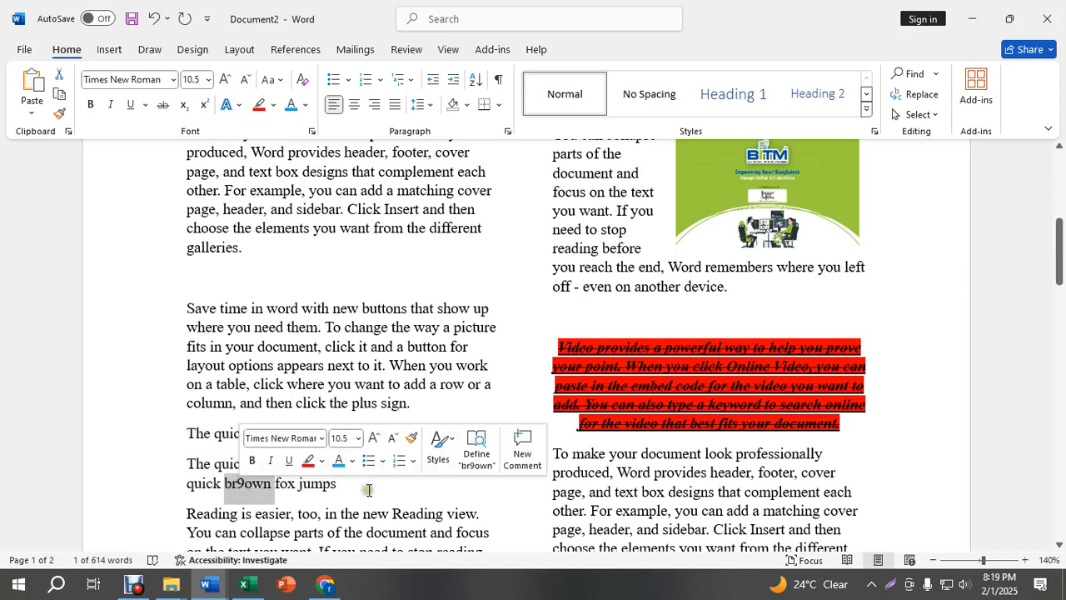
type("9")
left_click_drag(354, 486, 181, 433)
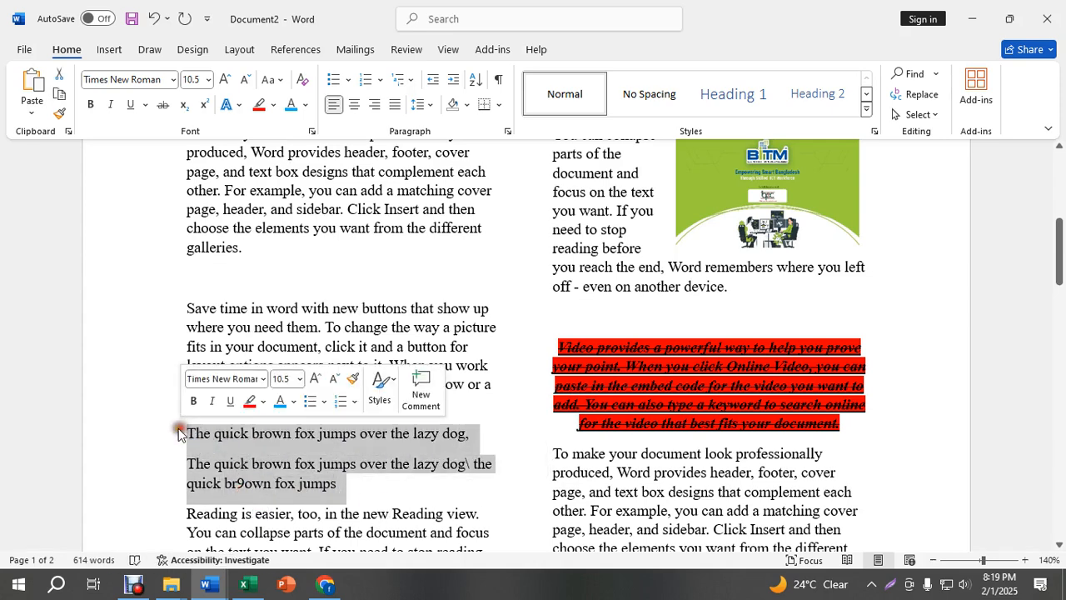
key("Delete")
- Add the line "THE QUICK BROWN FOX JUMPS OVER THE LAZY DOG" in a new paragraph below the "Save time in word" paragraph
key("Return")
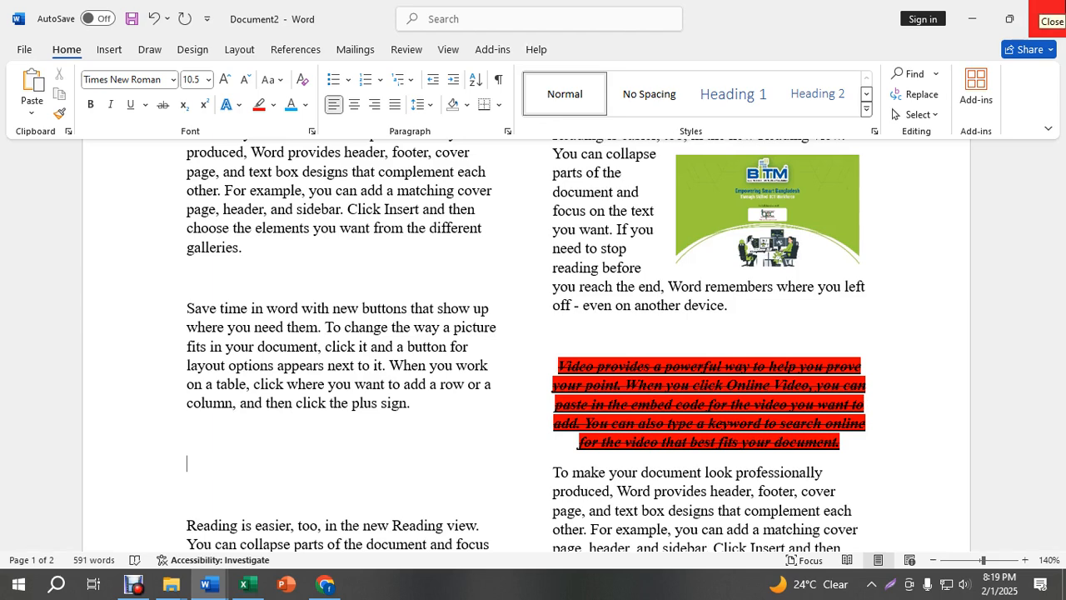
type("THE QUICK BROWN")
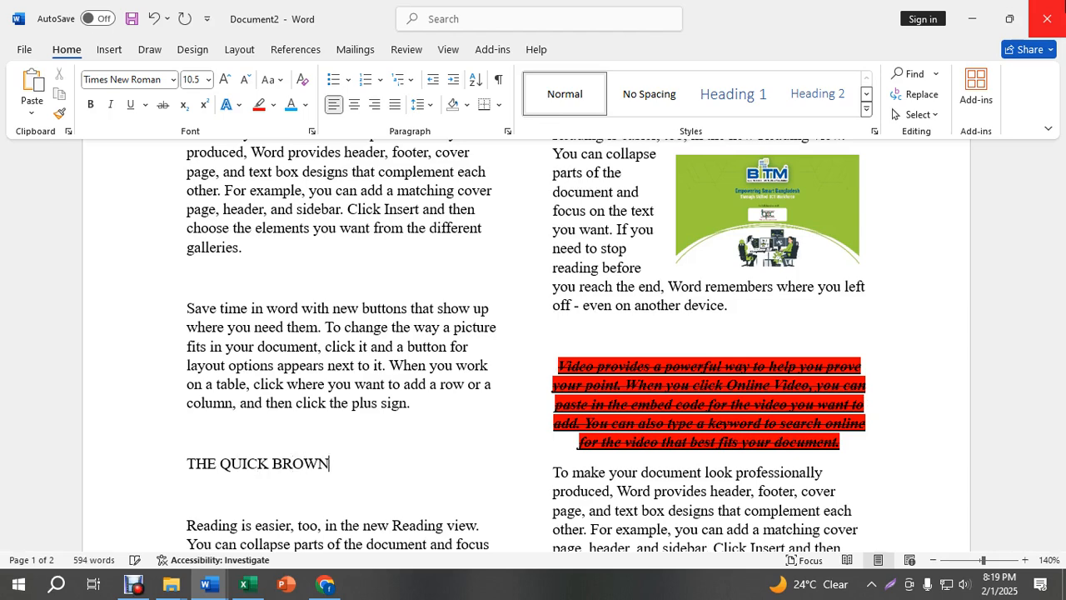
type(" FOX JUMPS OVER THE L")
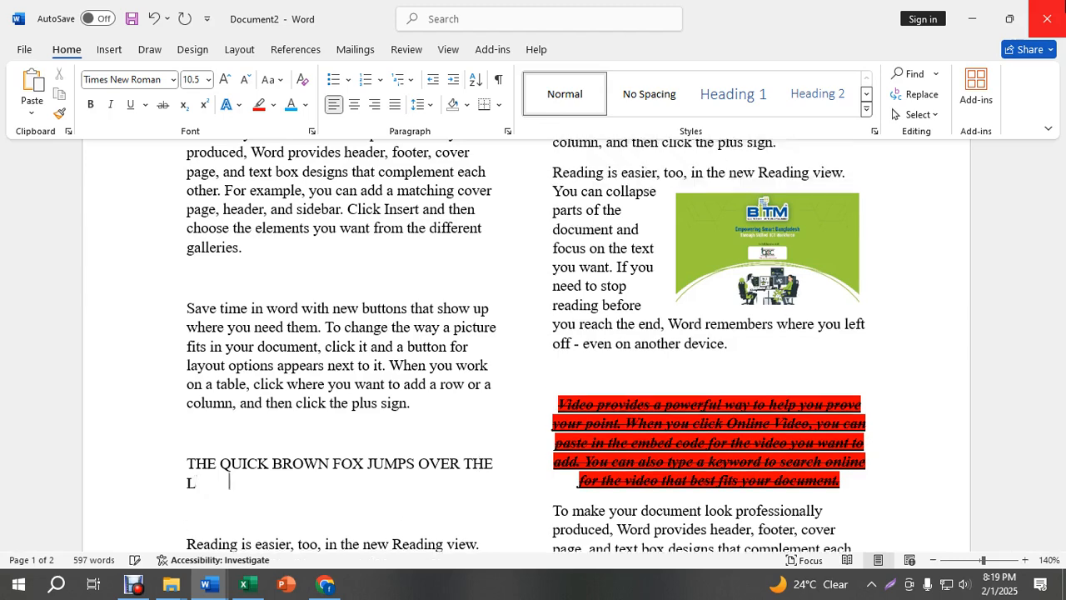
type("AZY DOG")
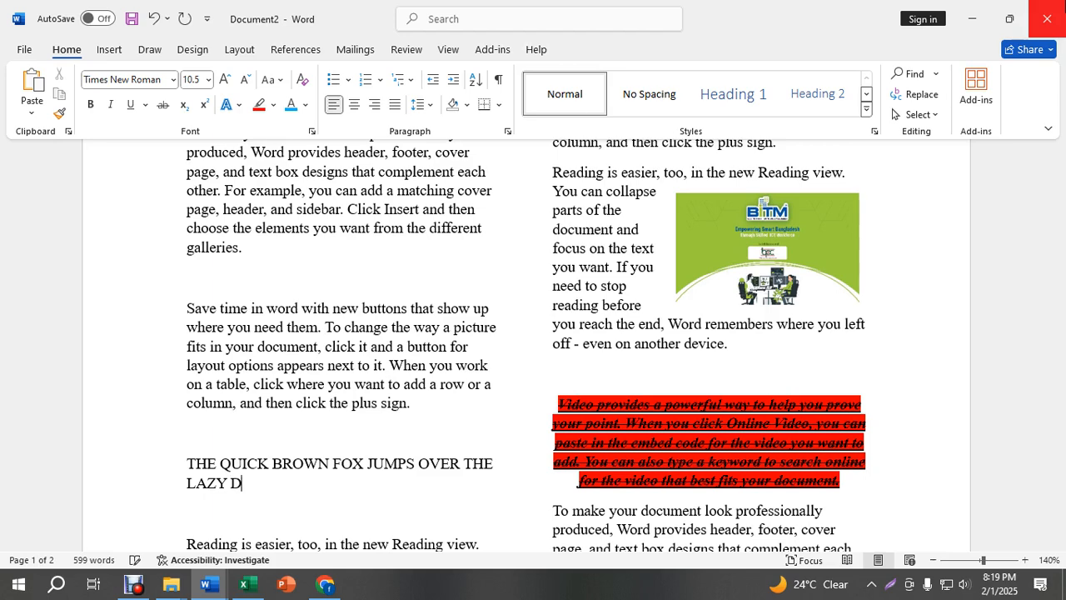